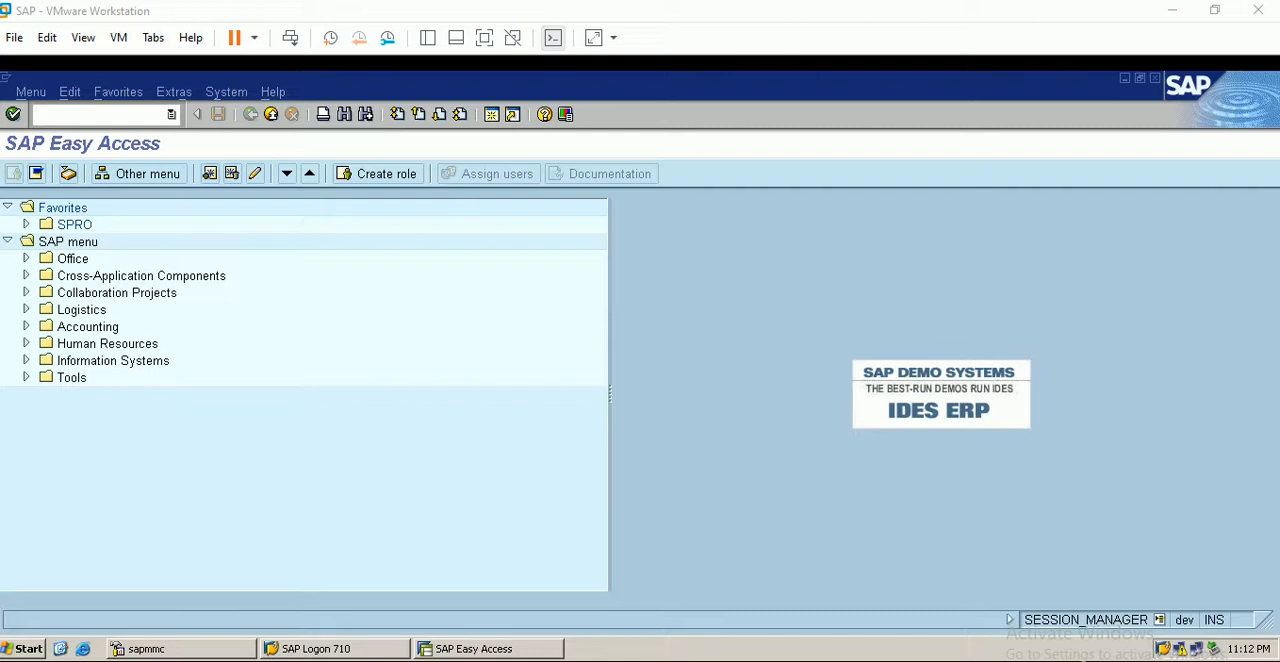
- Switch to the Excel worksheet and examine the repost of CO line items diagram with its cost centers, transaction codes and document types
key(alt+Tab)
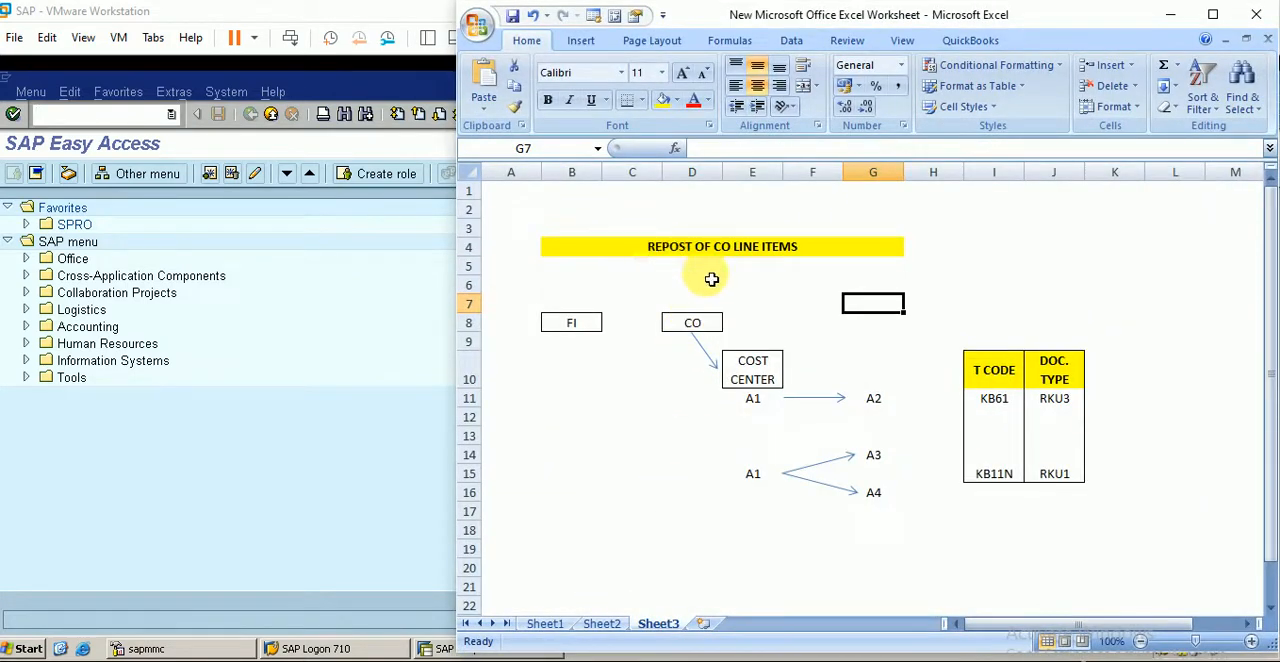
click(588, 436)
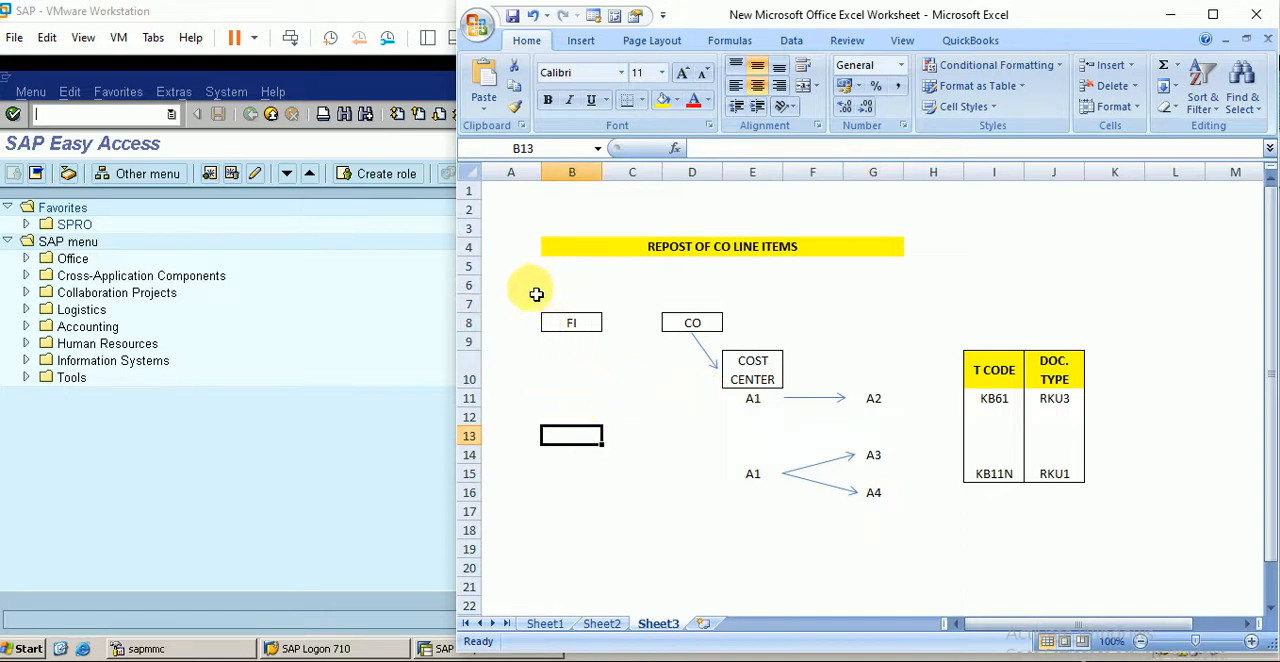
drag(520, 289, 612, 382)
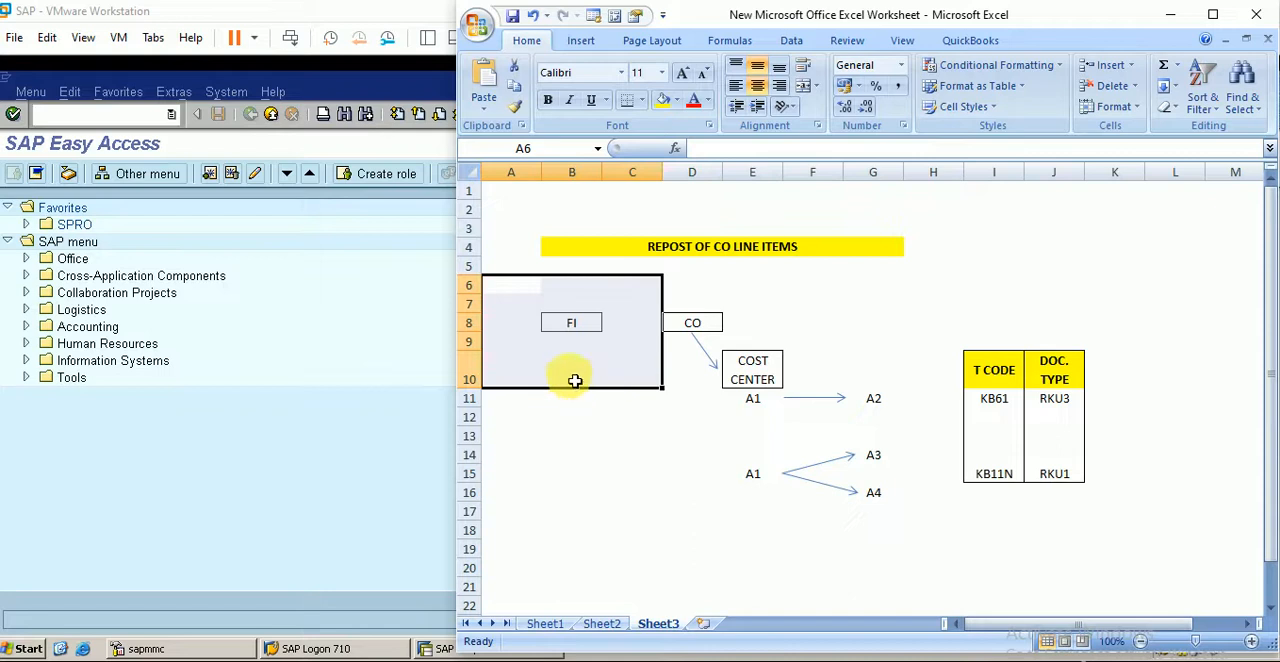
click(572, 369)
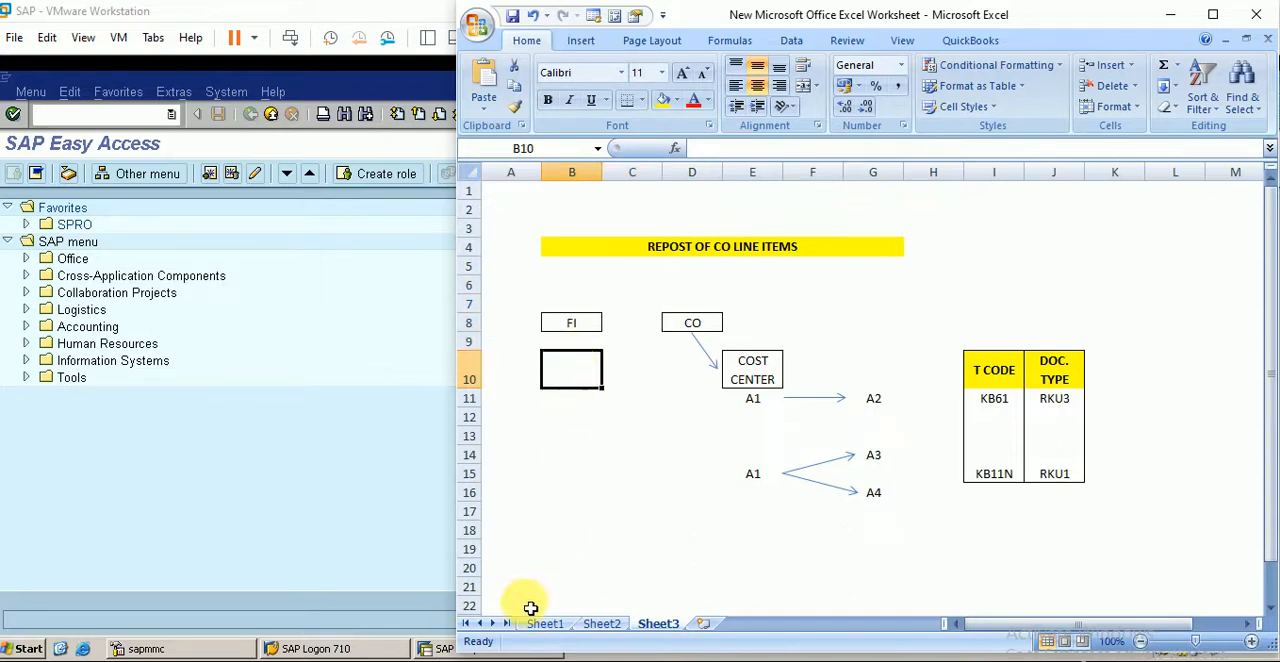
click(508, 658)
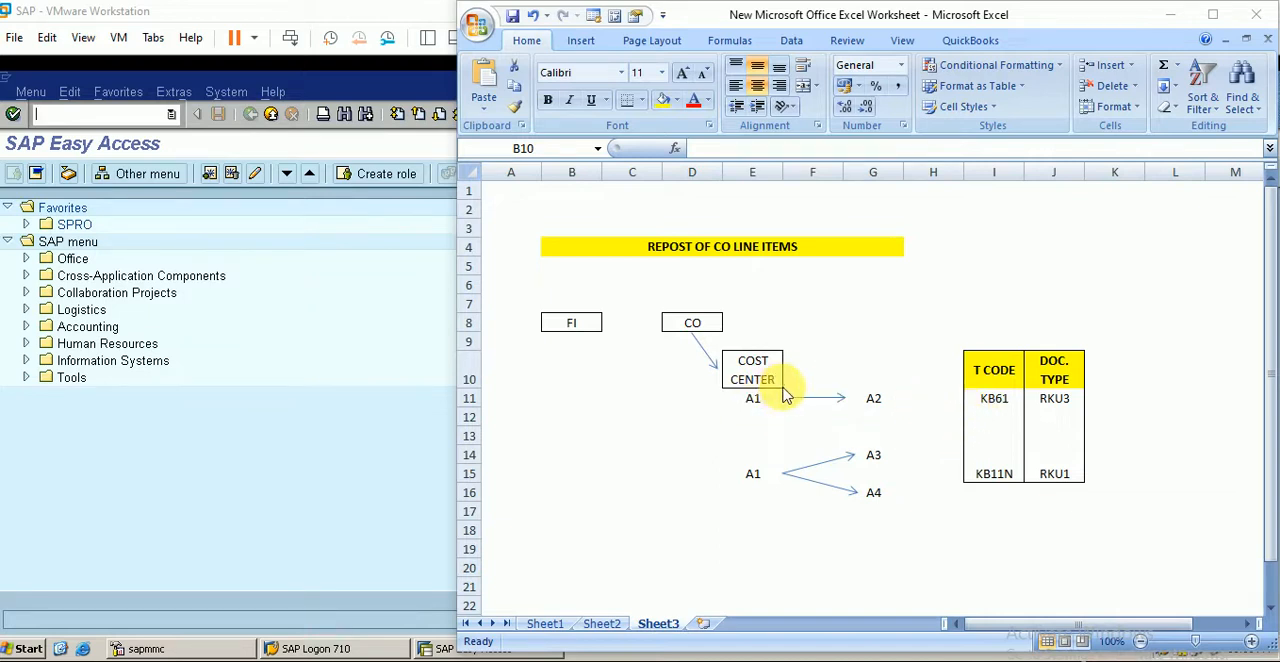
- Switch back to SAP, run transaction FS00 and select account 50017 admin cost among the expenses accounts of company code BERP
click(291, 484)
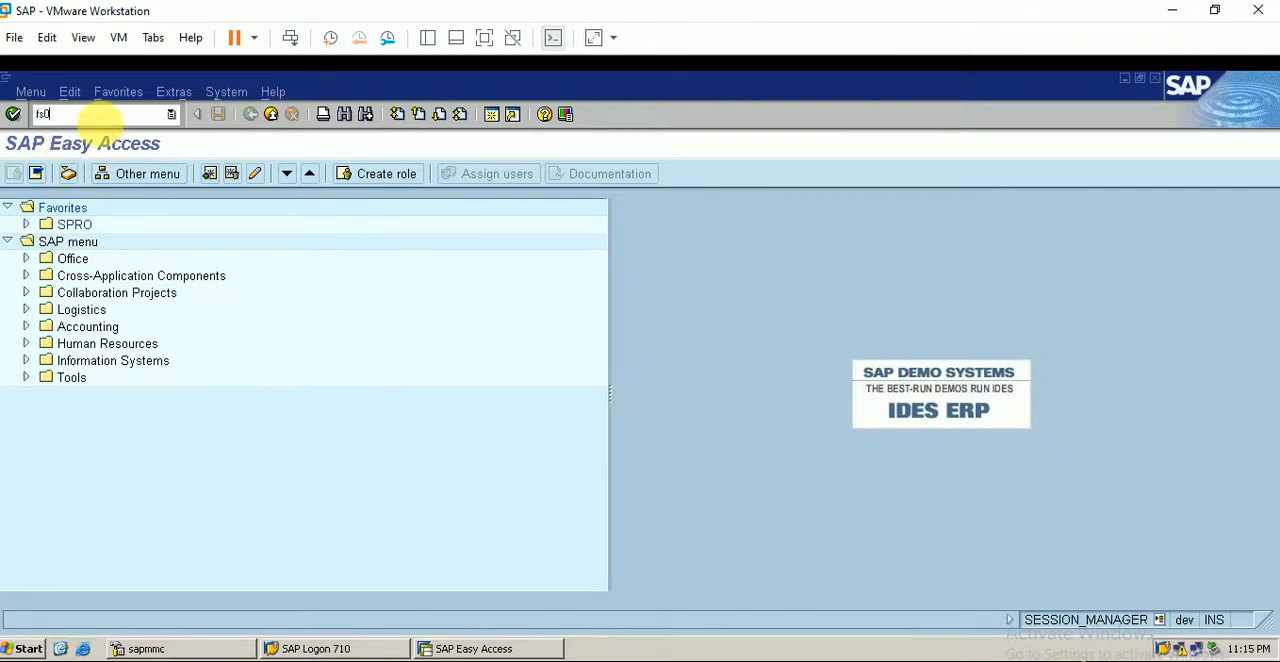
key(Return)
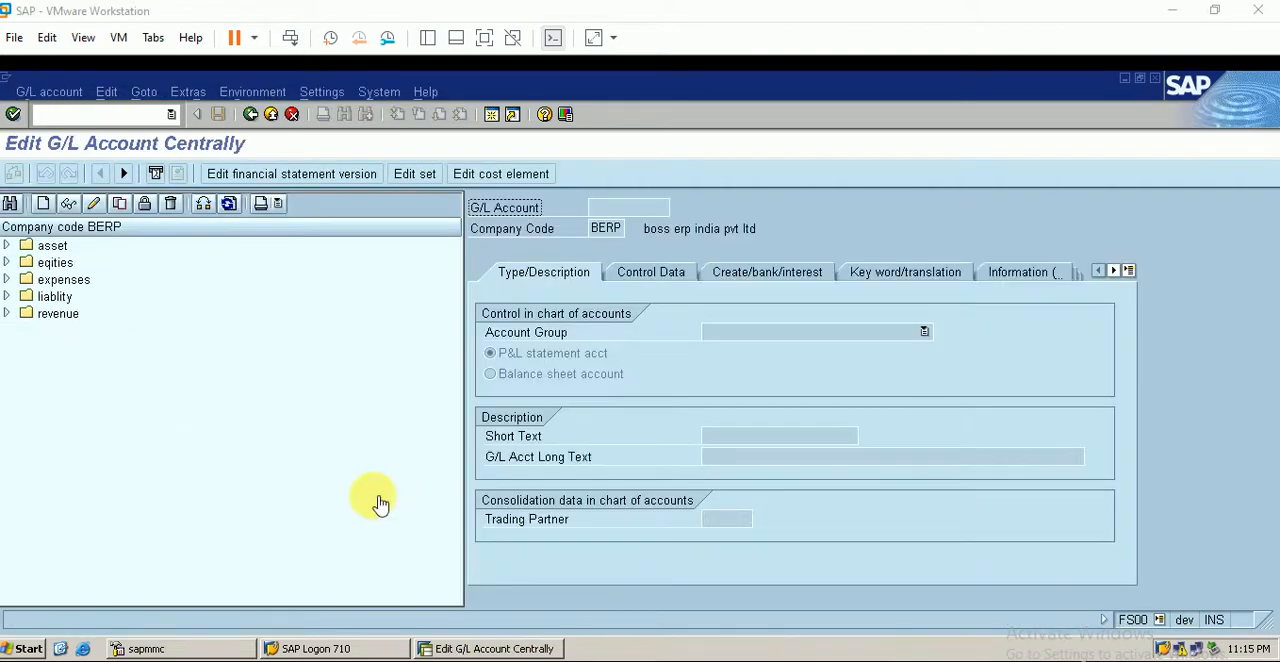
double_click(26, 280)
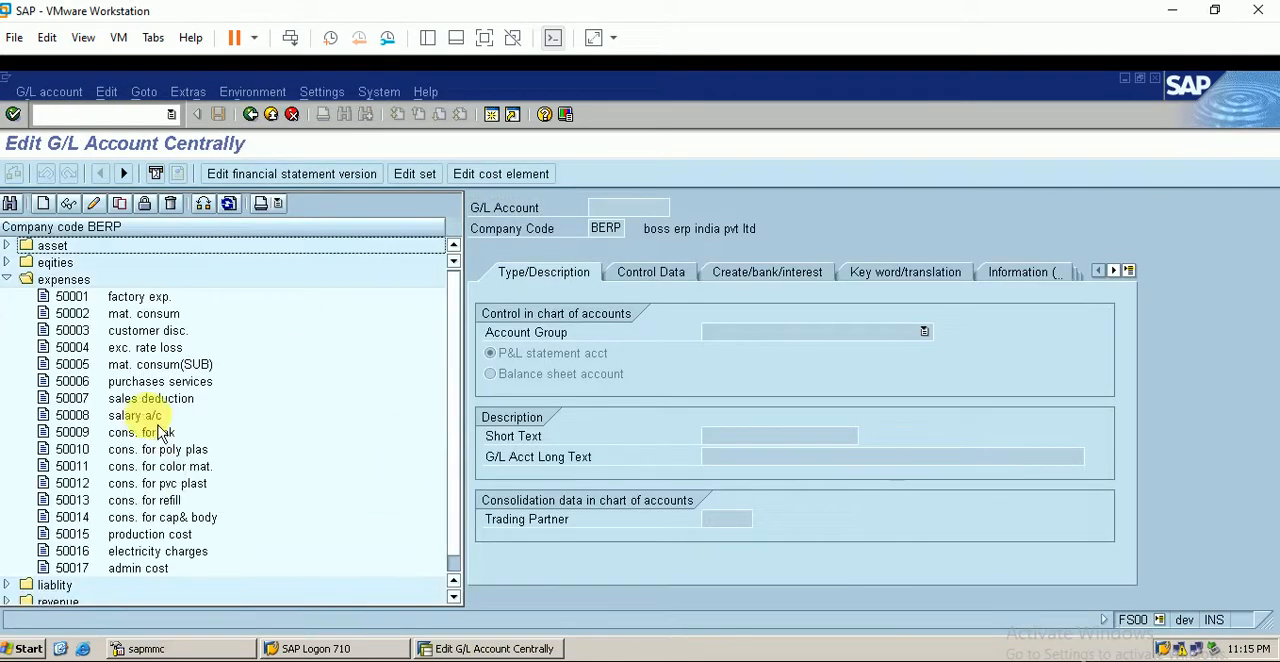
click(140, 568)
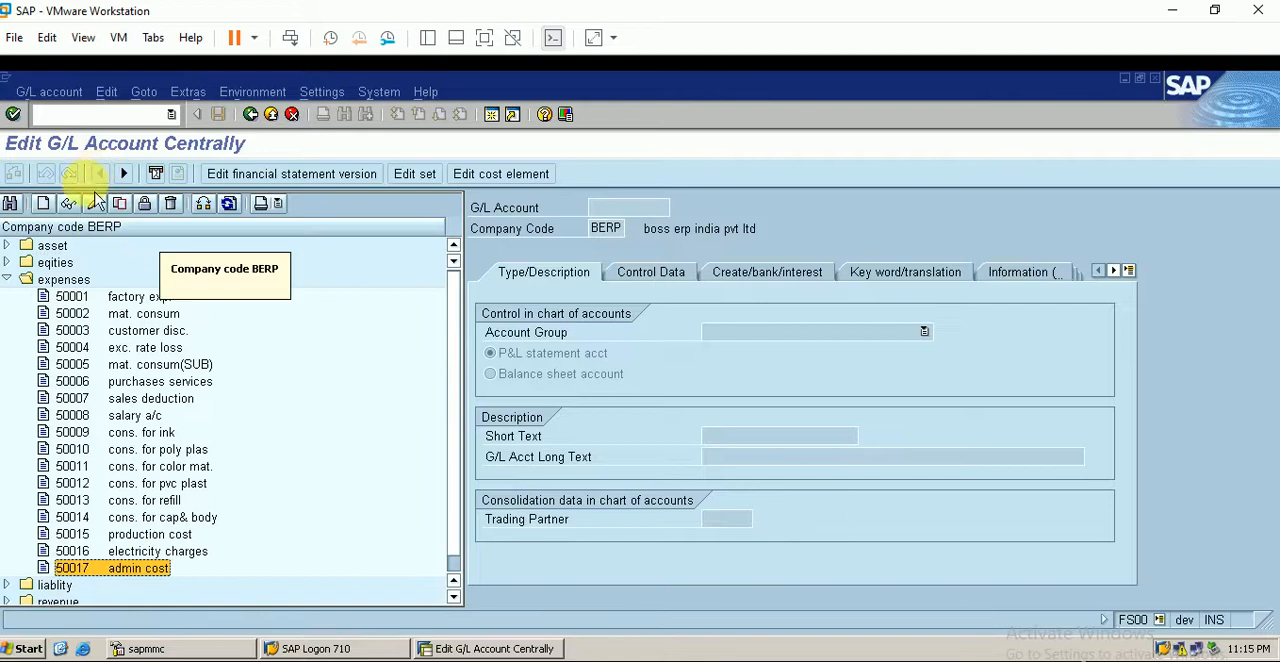
- Start creating G/L account 50018 in company code BERP
click(43, 203)
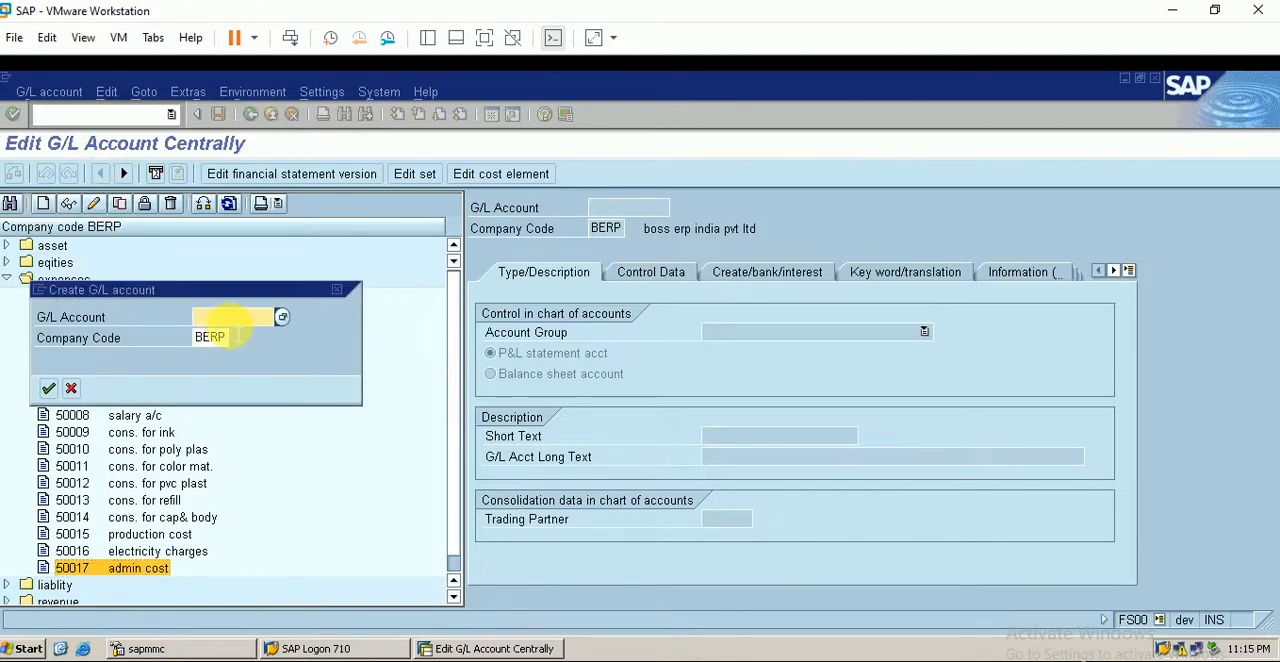
text(500)
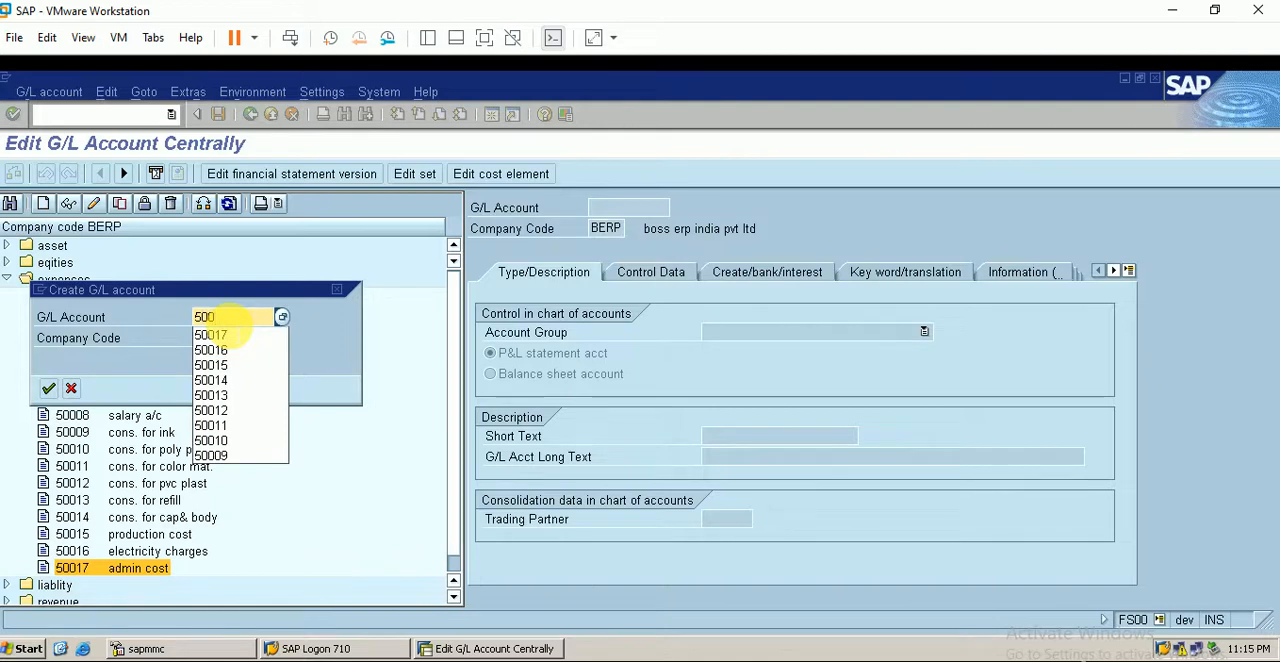
text(18)
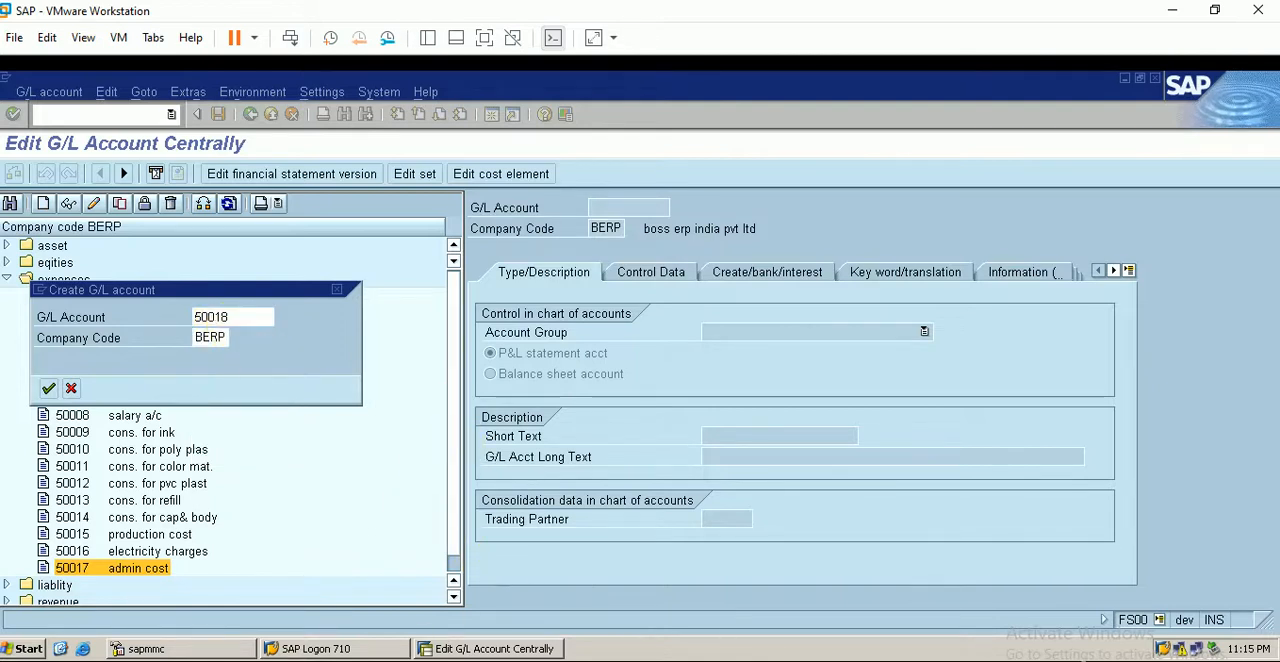
- Assign the new account to group EXPS expenses and enter the short text "expense for repost"
click(788, 334)
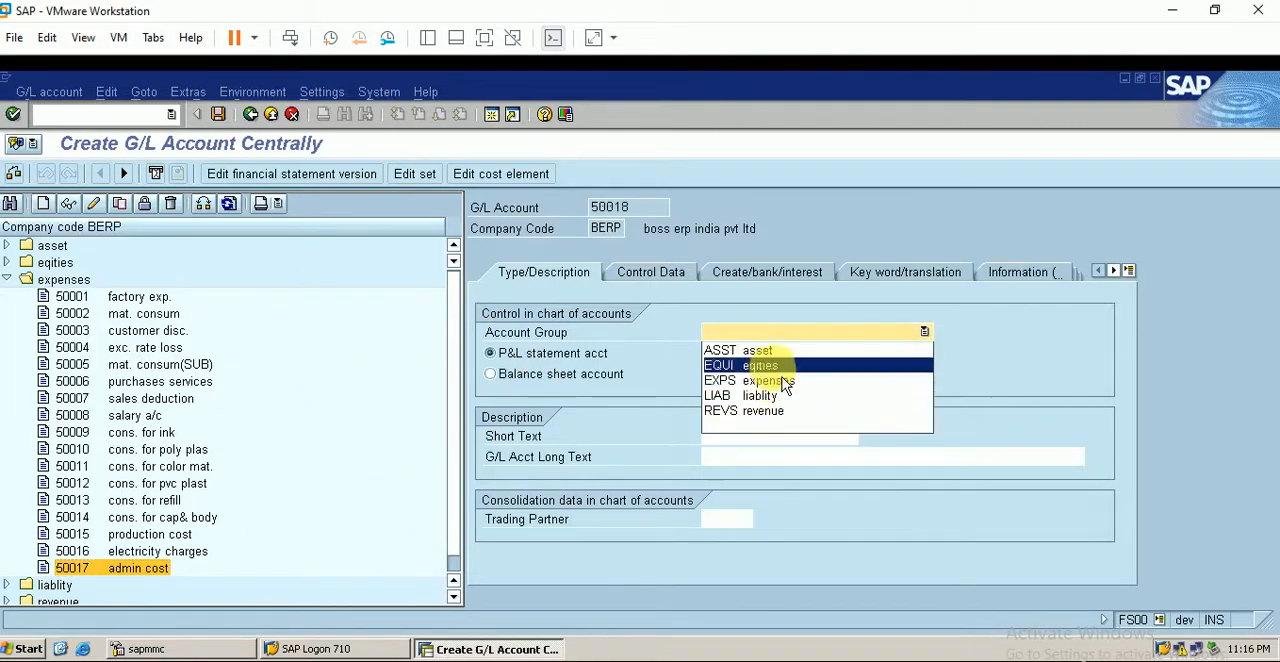
click(783, 381)
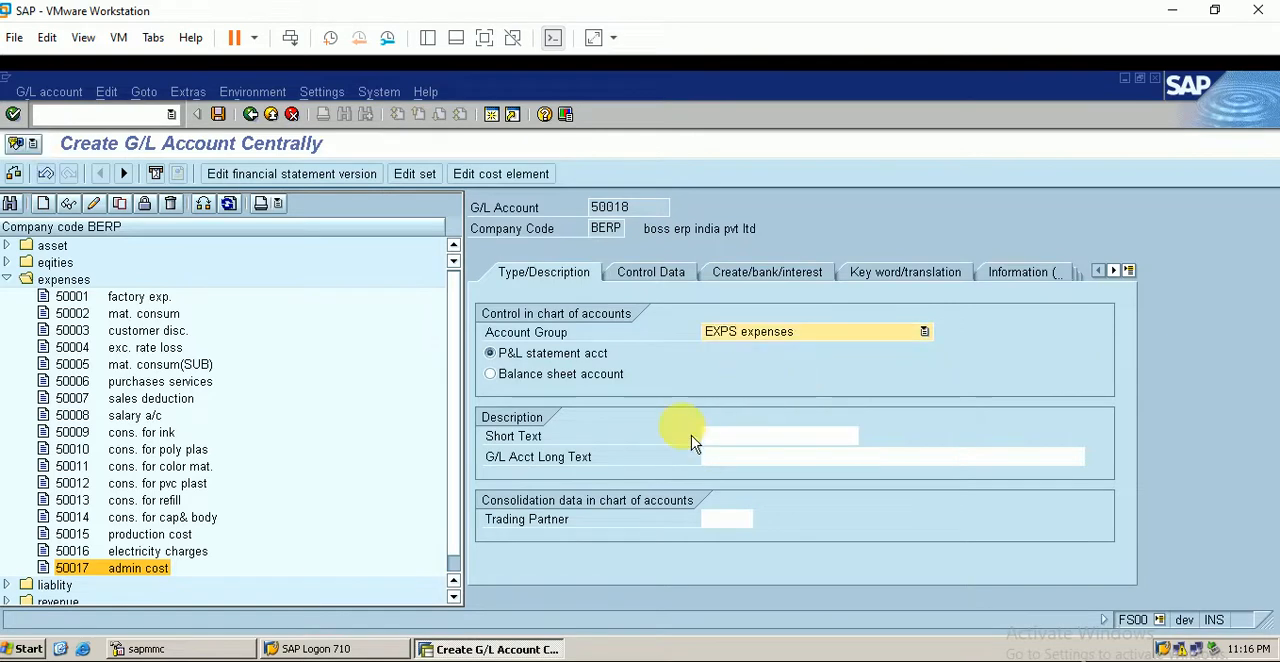
click(735, 437)
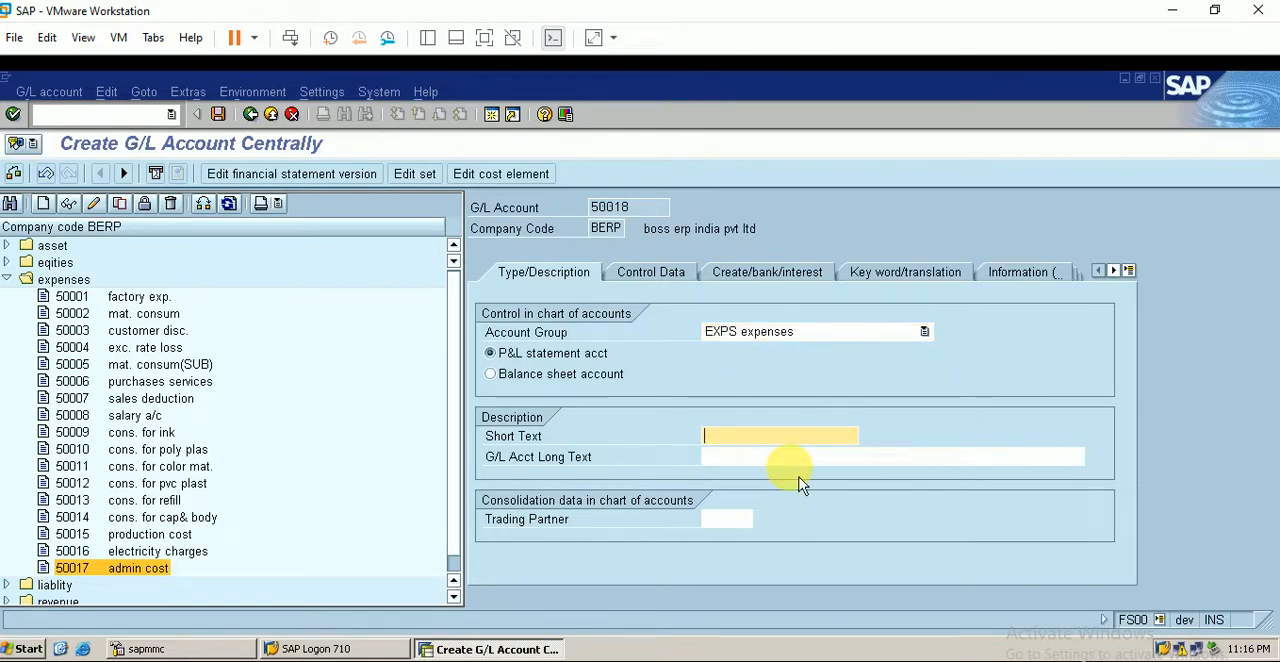
text(expense for repost)
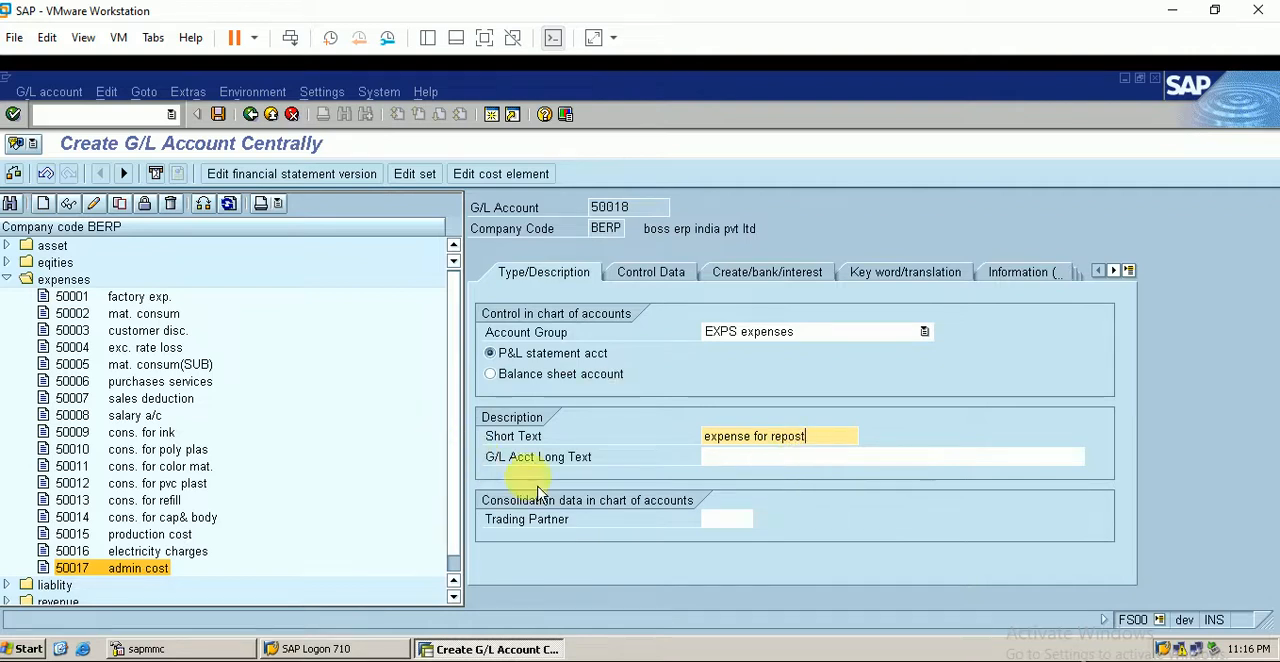
- Enable line item display in the account's control data and set the sort key to 001
click(648, 272)
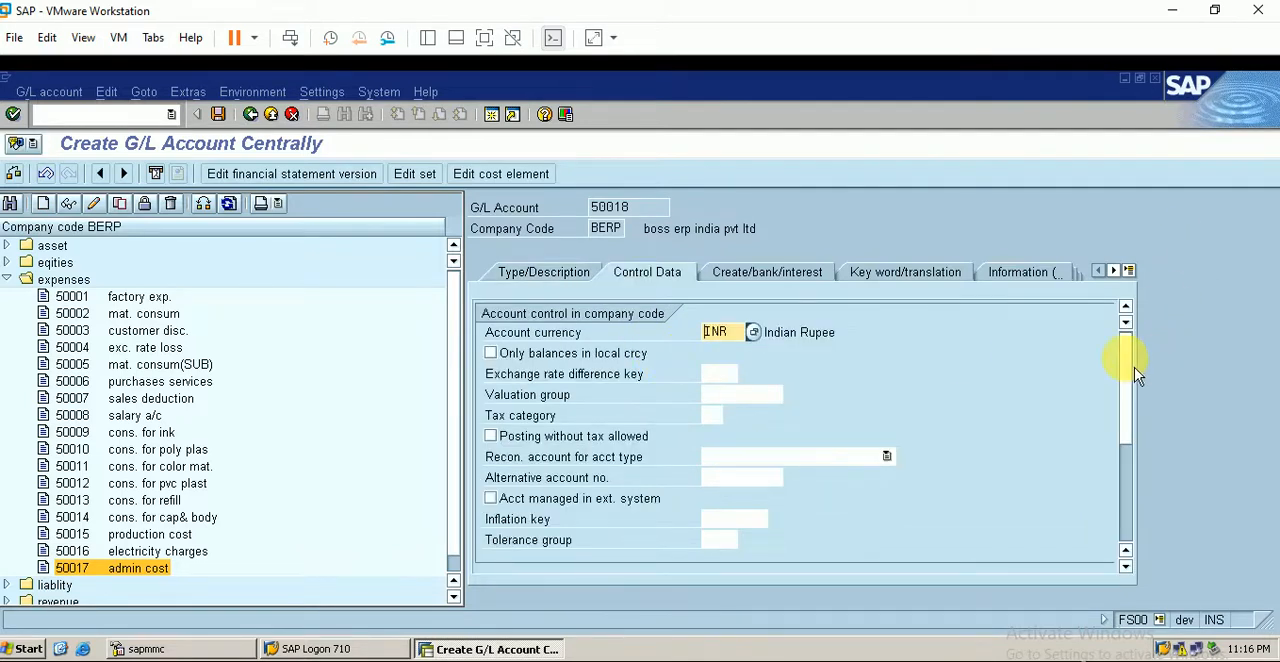
drag(1135, 369, 1146, 466)
click(540, 395)
click(715, 415)
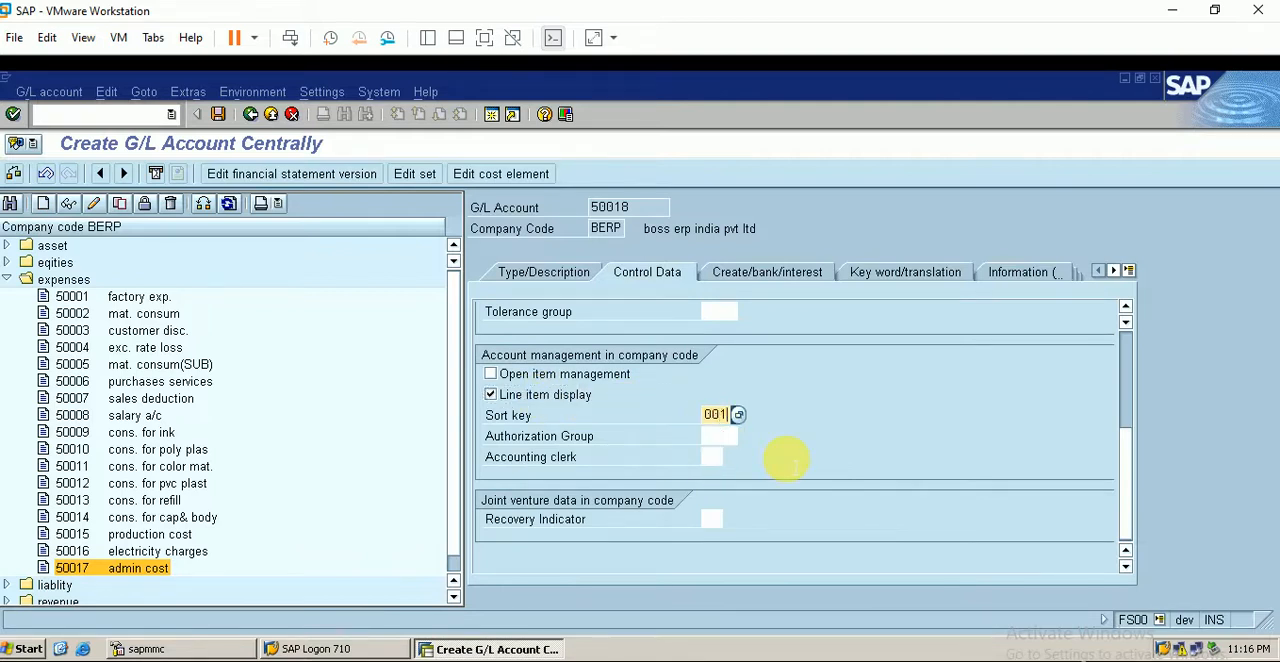
- Set the account's field status group to G004 and save G/L account 50018
click(806, 272)
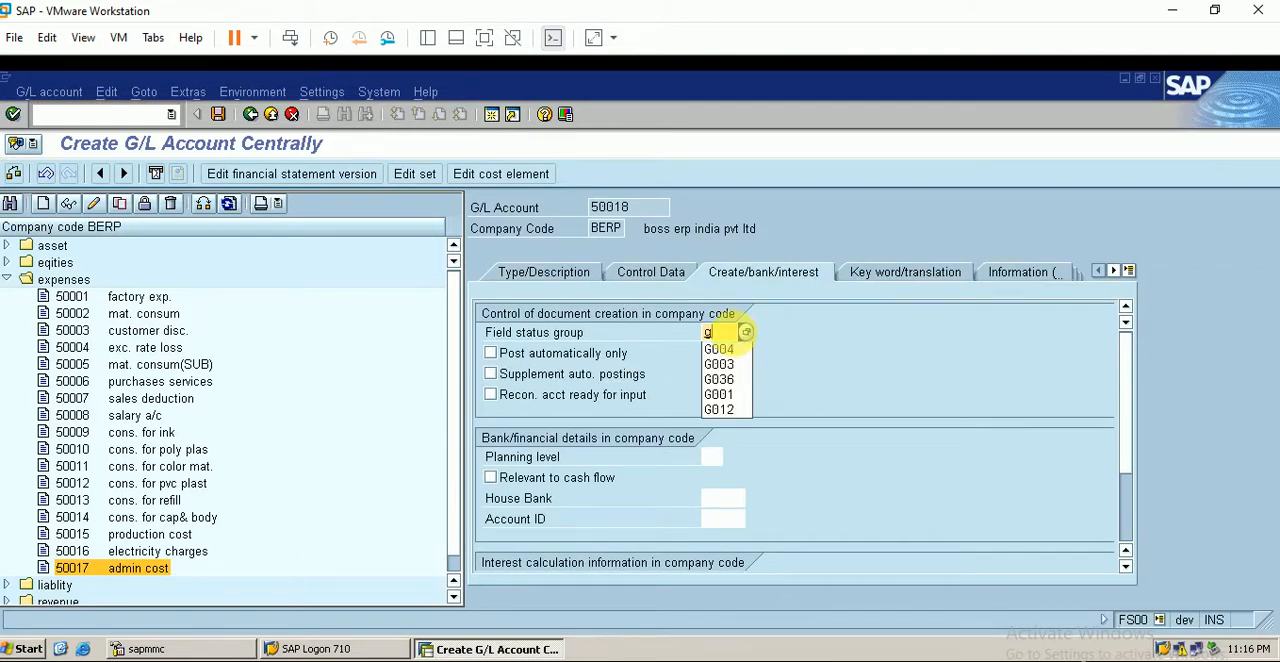
text(004)
key(Return)
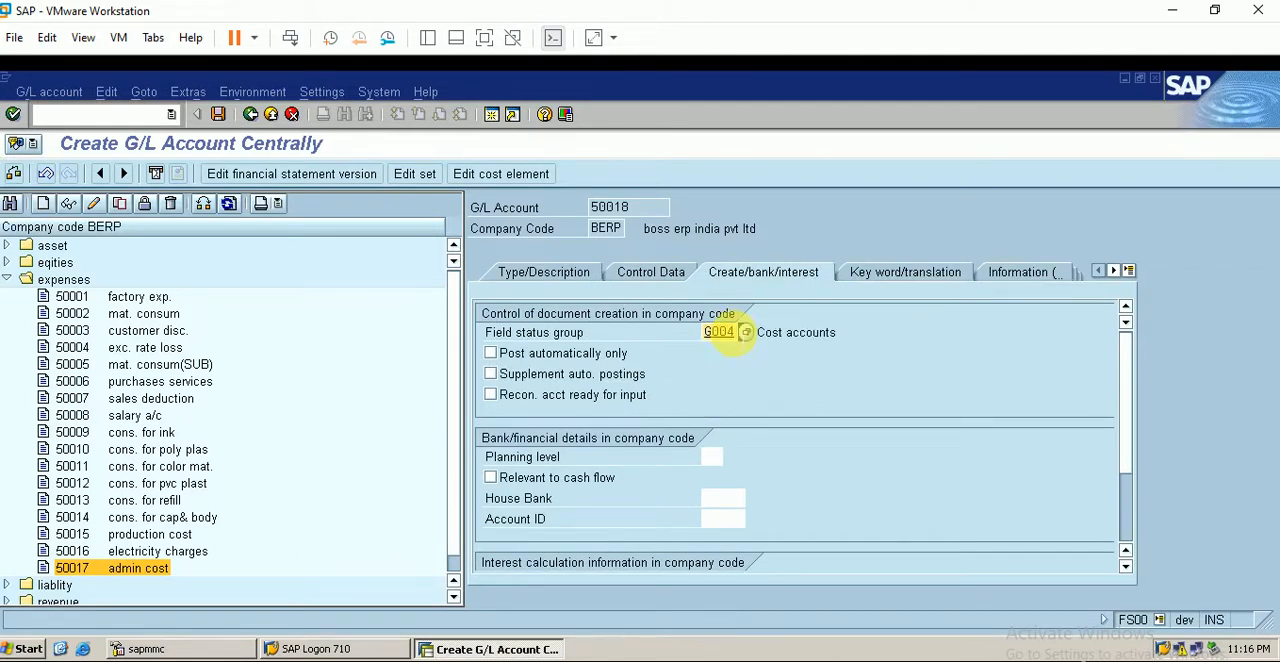
click(218, 114)
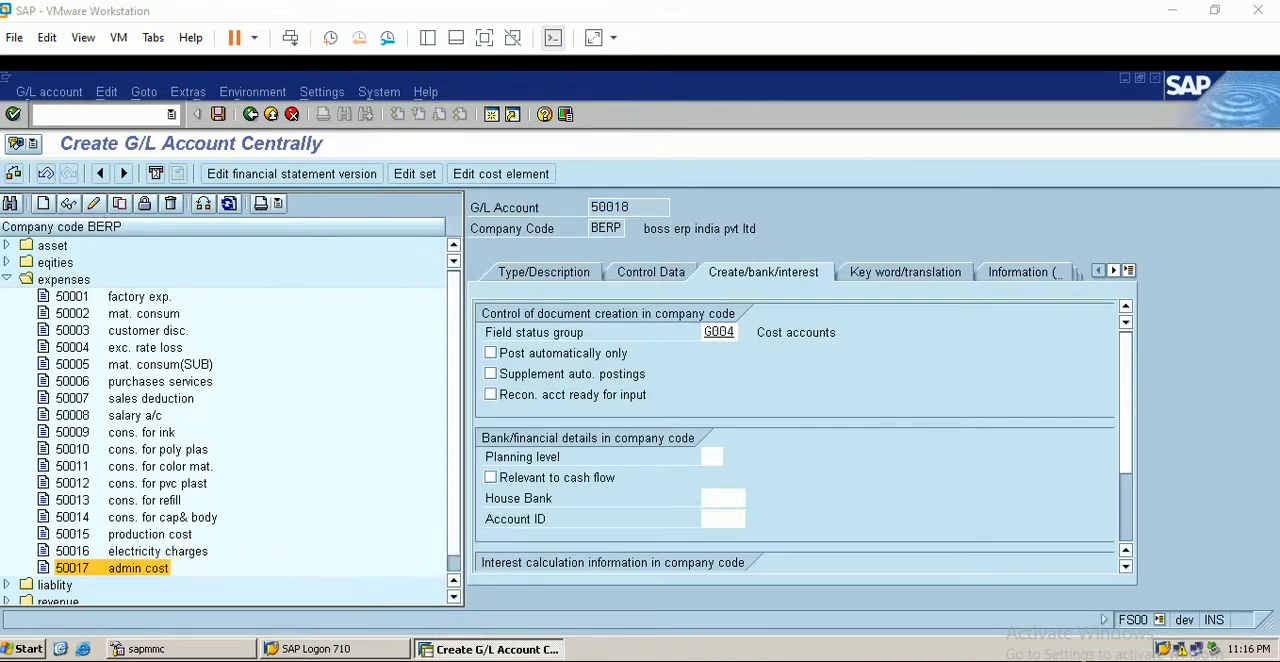
- Start creating a cost element for account 50018, valid from 1.1.2022
click(502, 181)
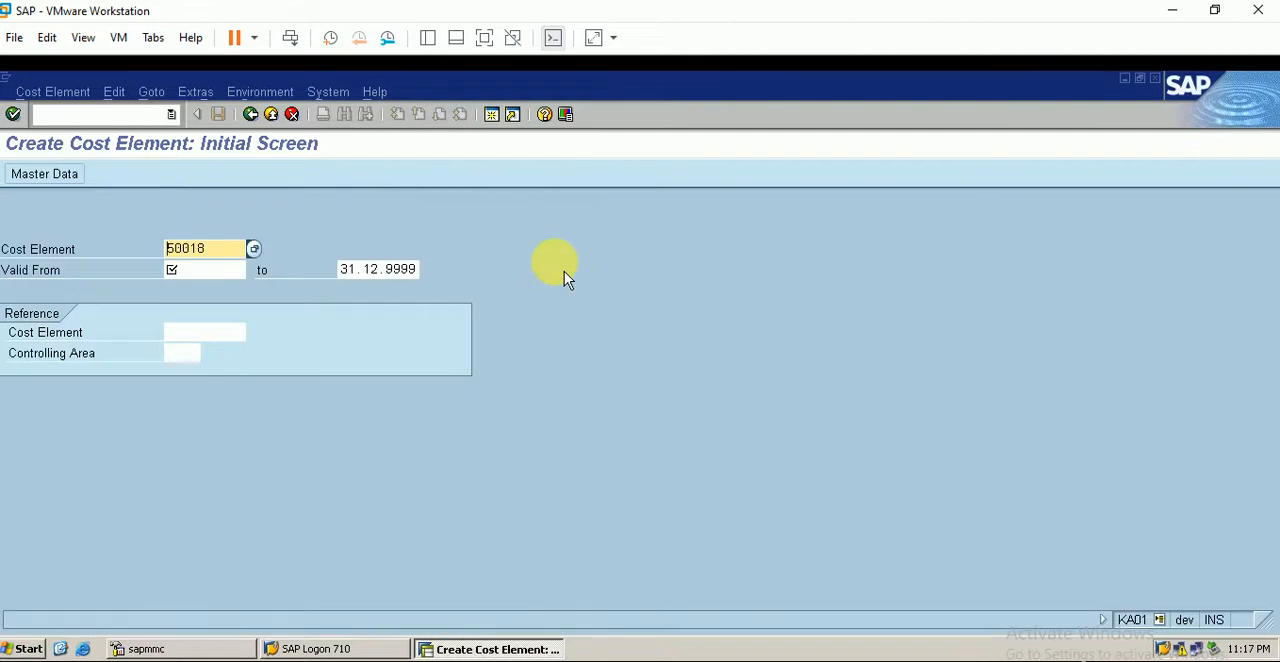
click(182, 270)
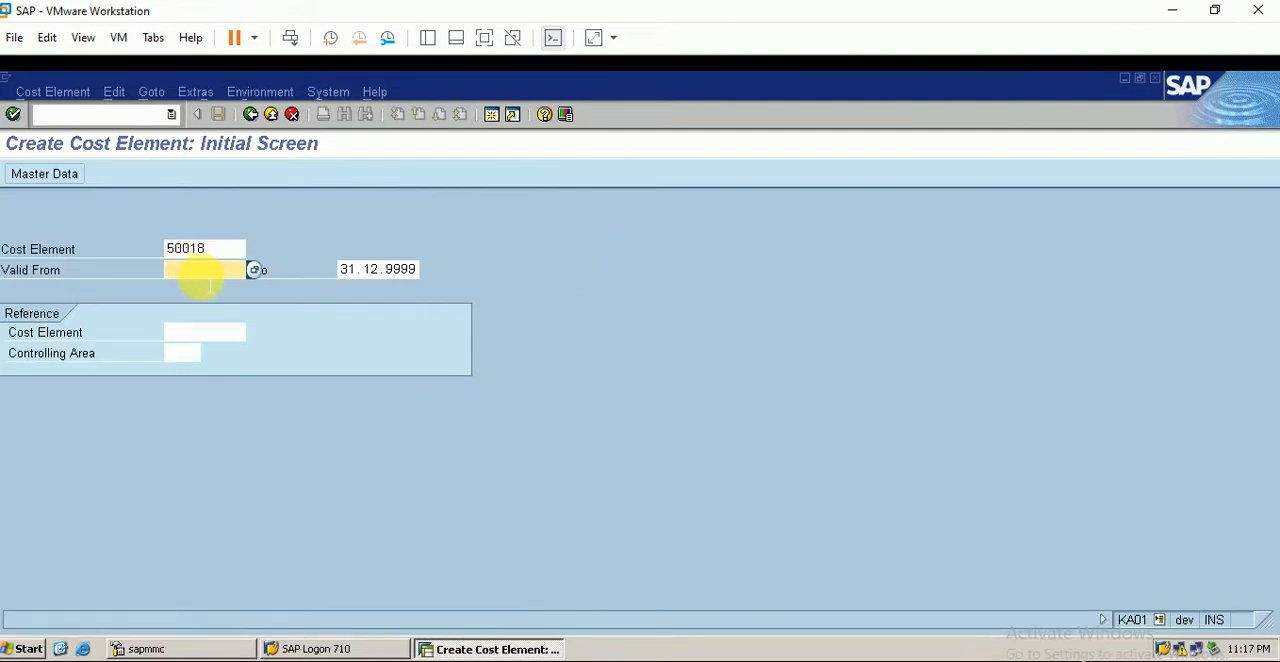
text(1.1.)
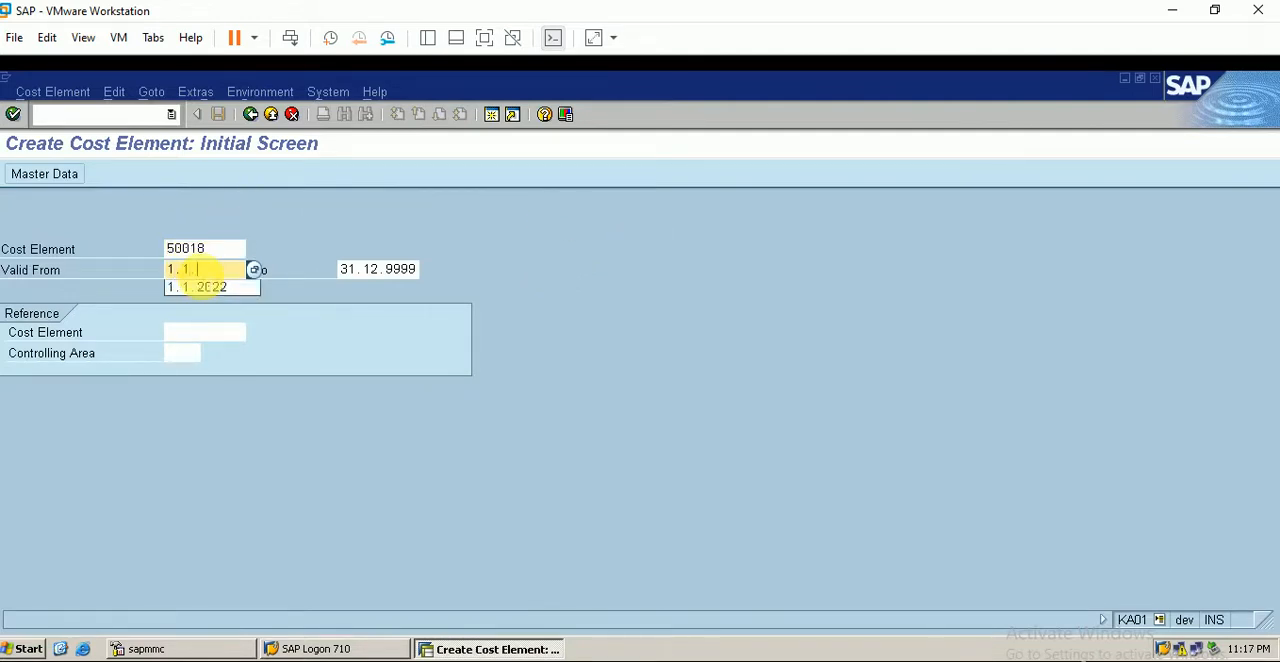
text(2022)
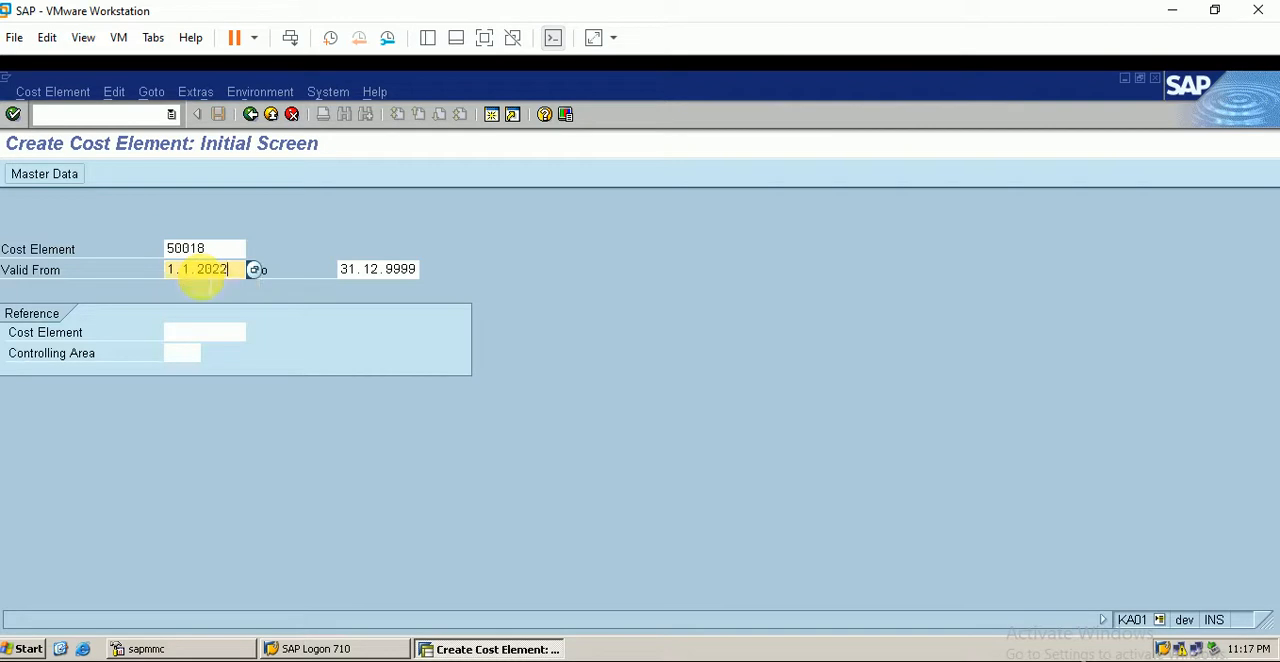
key(Return)
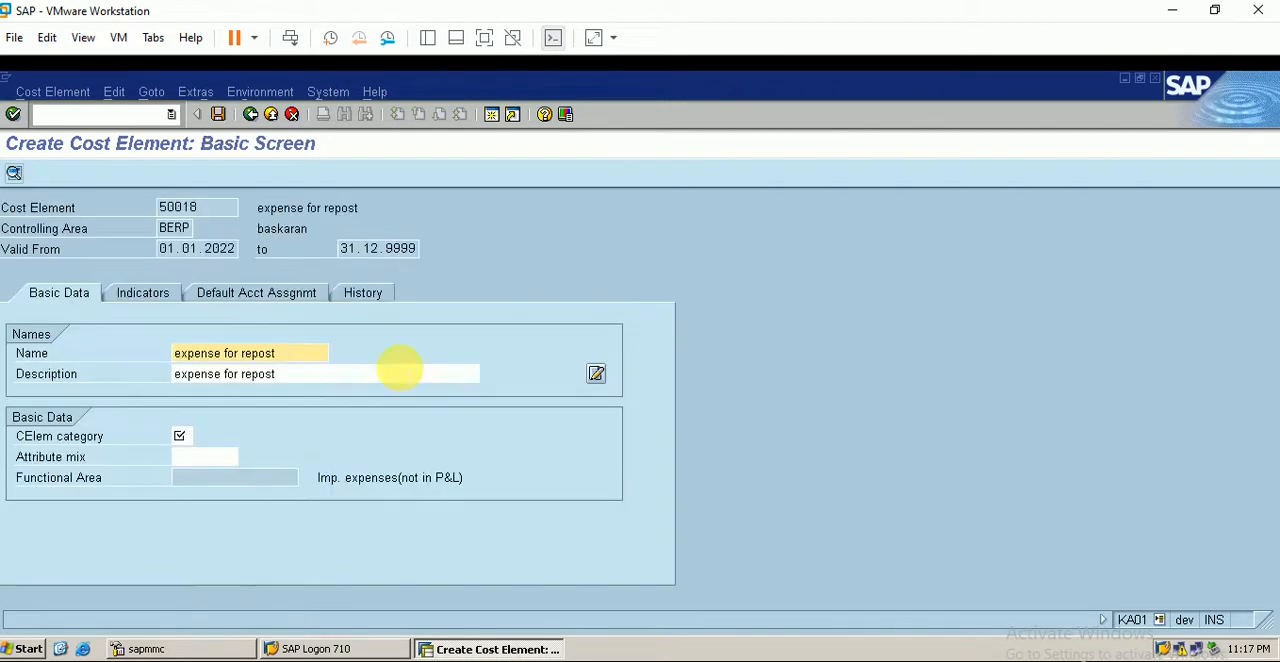
- Set the cost element category of 50018 to 1
click(180, 435)
click(201, 437)
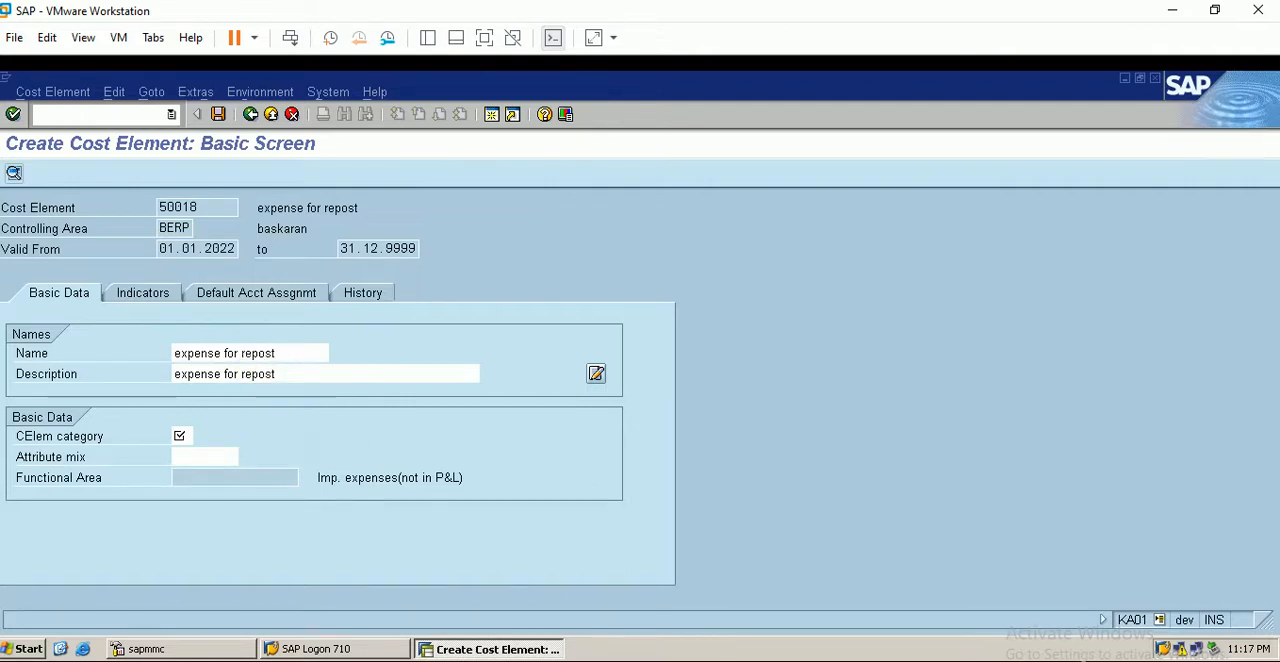
double_click(214, 286)
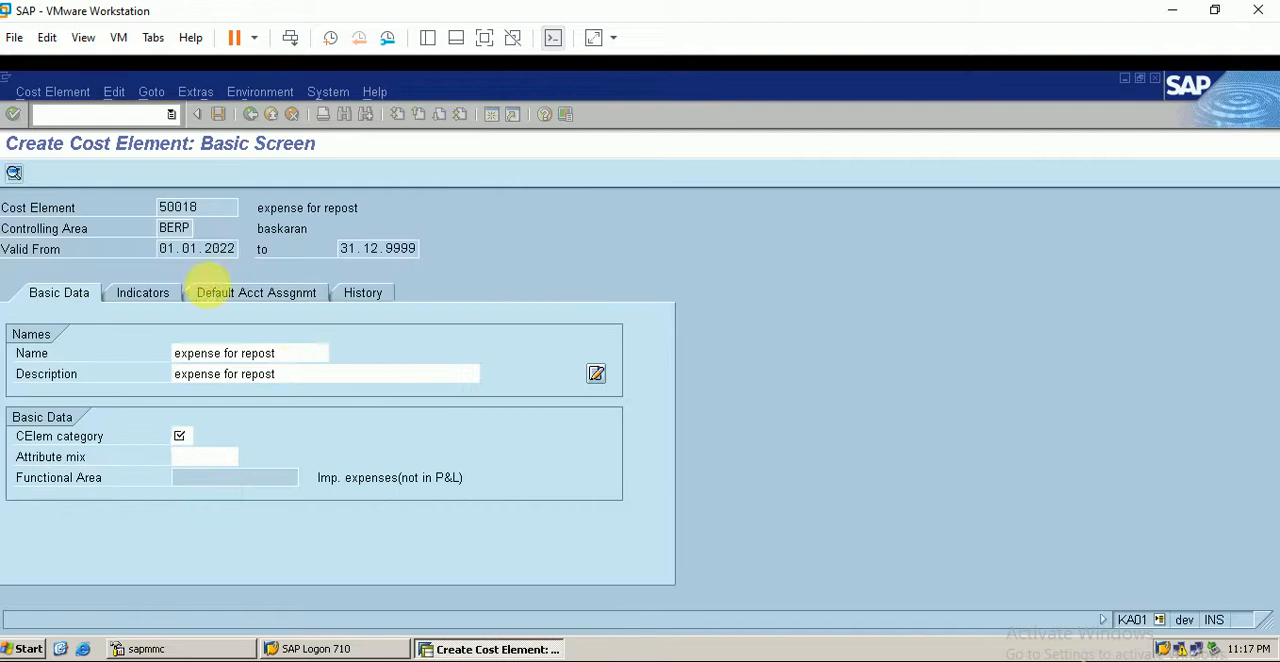
- Check the cost center in the Excel diagram, assign A1 as the default cost center and save the cost element
click(288, 300)
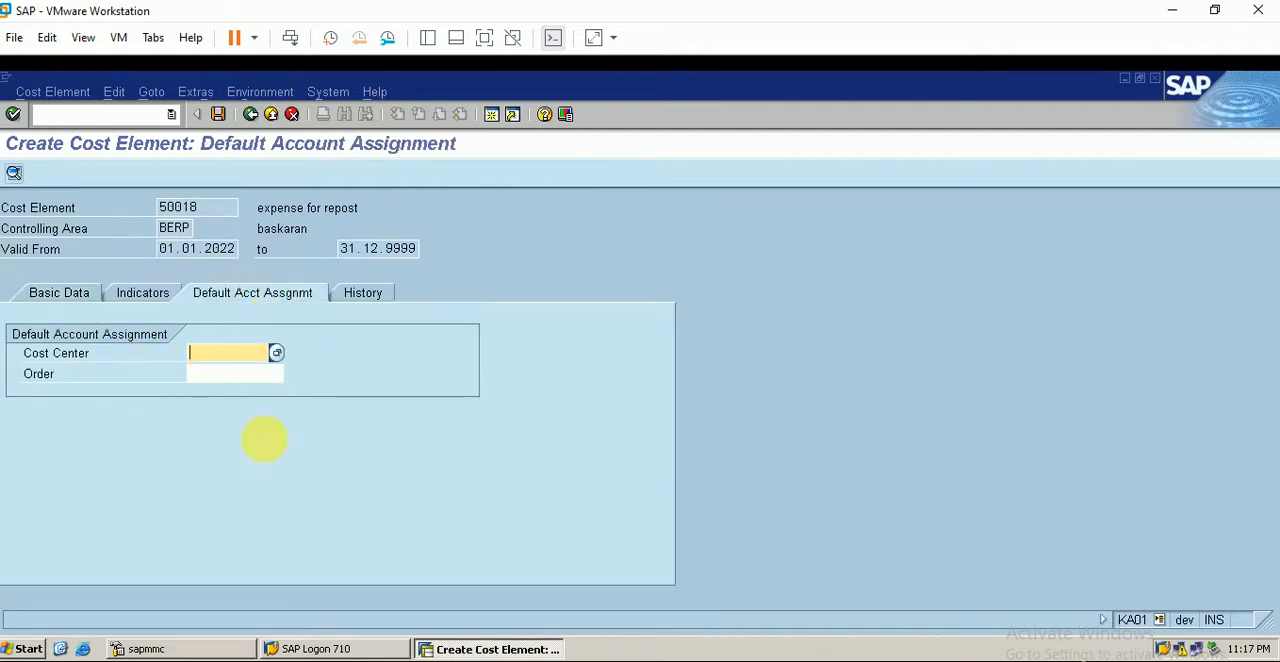
click(445, 660)
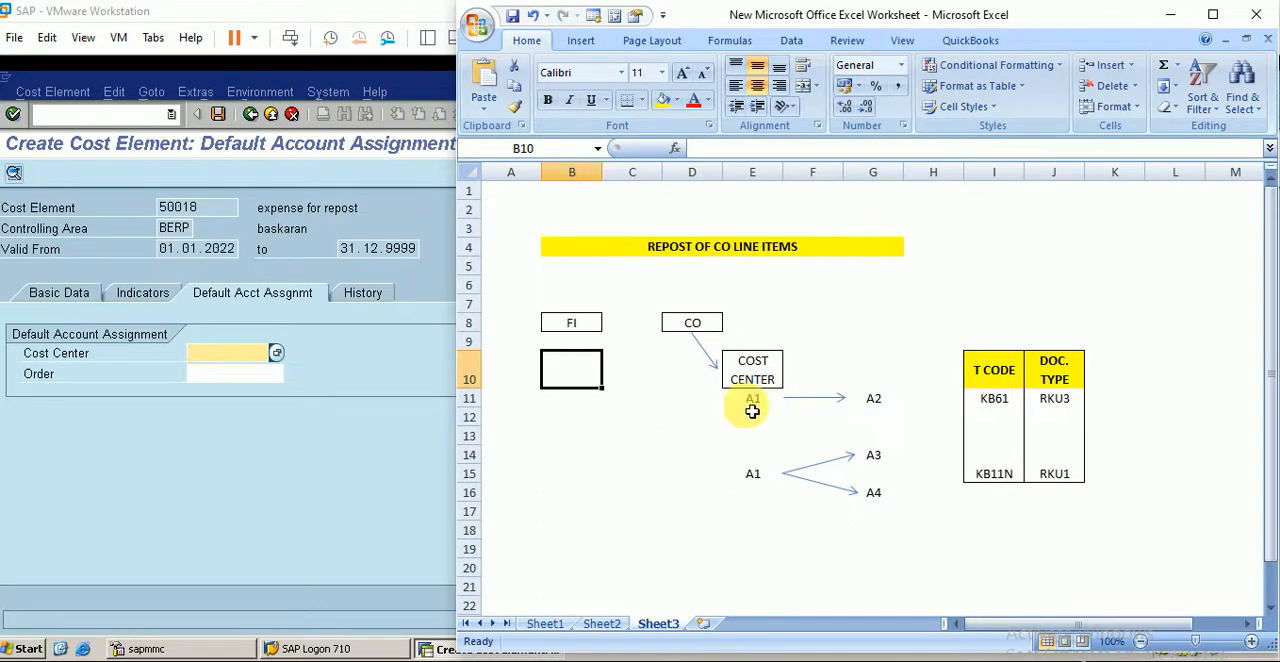
click(228, 357)
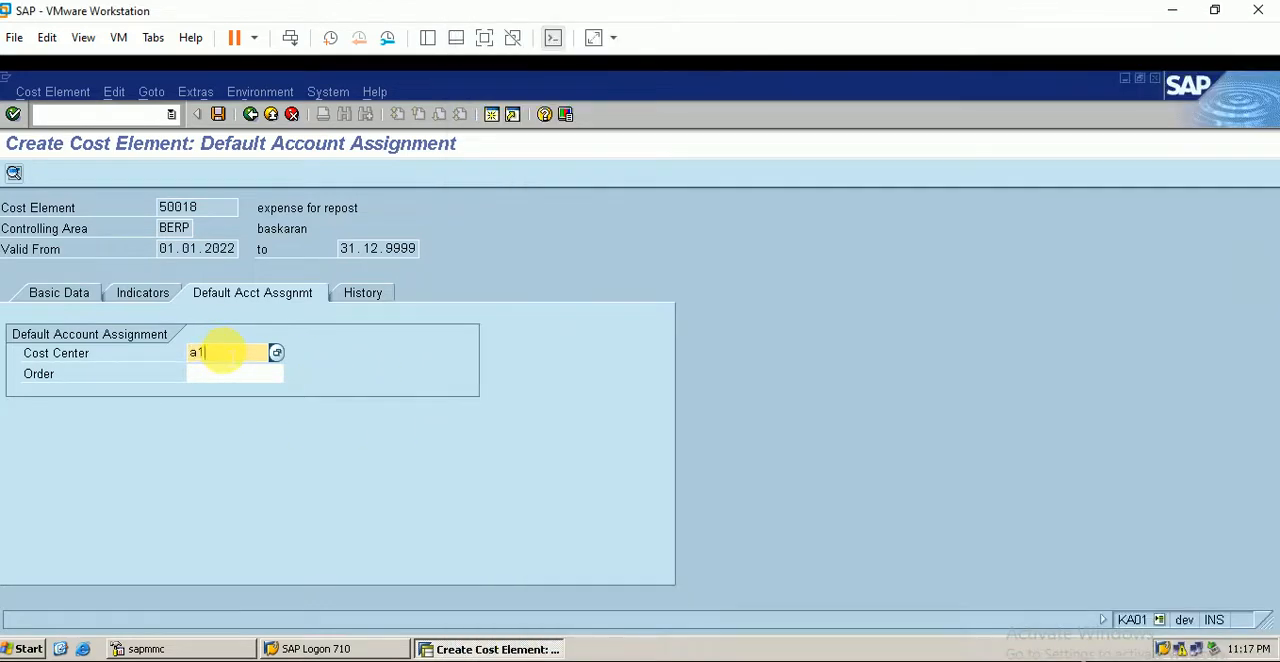
text(a1)
key(Return)
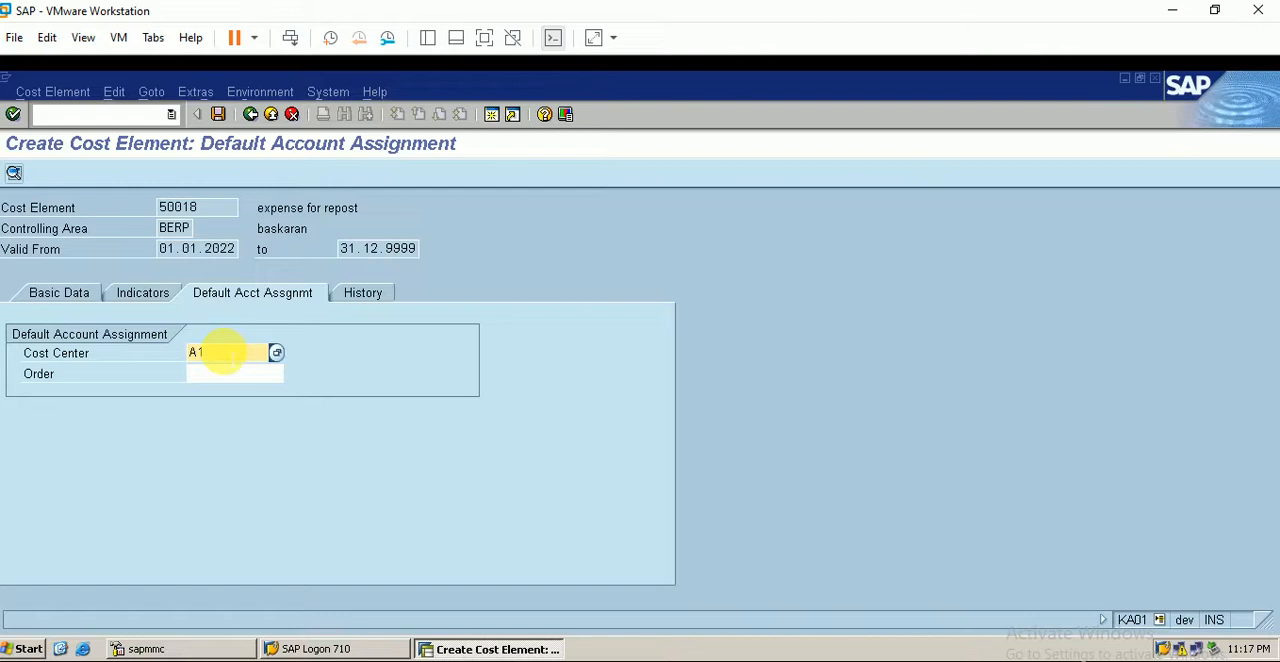
click(224, 116)
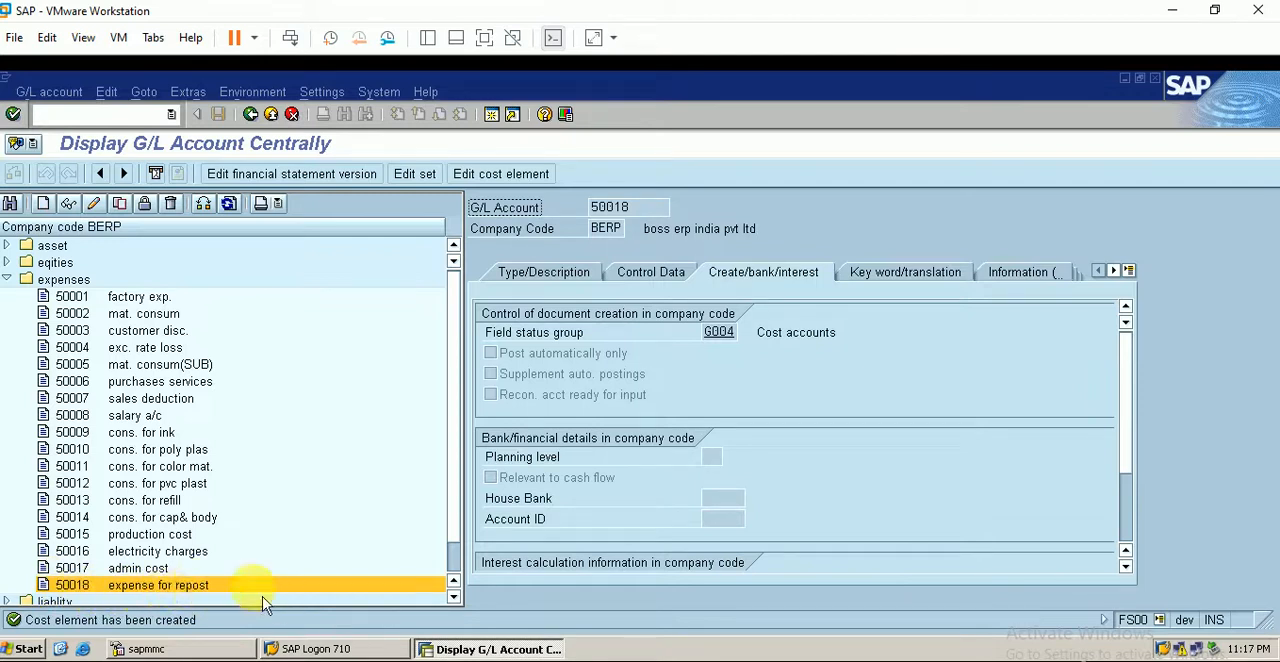
- Open a new SAP session and switch to the Excel worksheet with the CO repost diagram
click(492, 116)
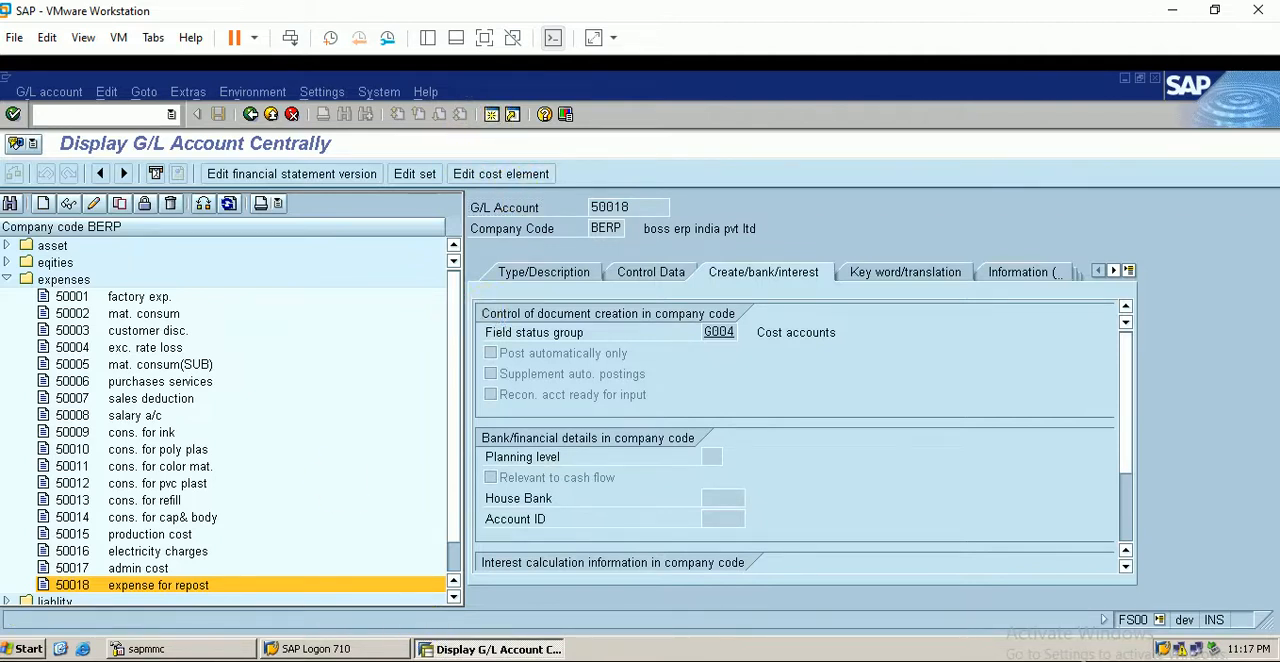
key(alt+Tab)
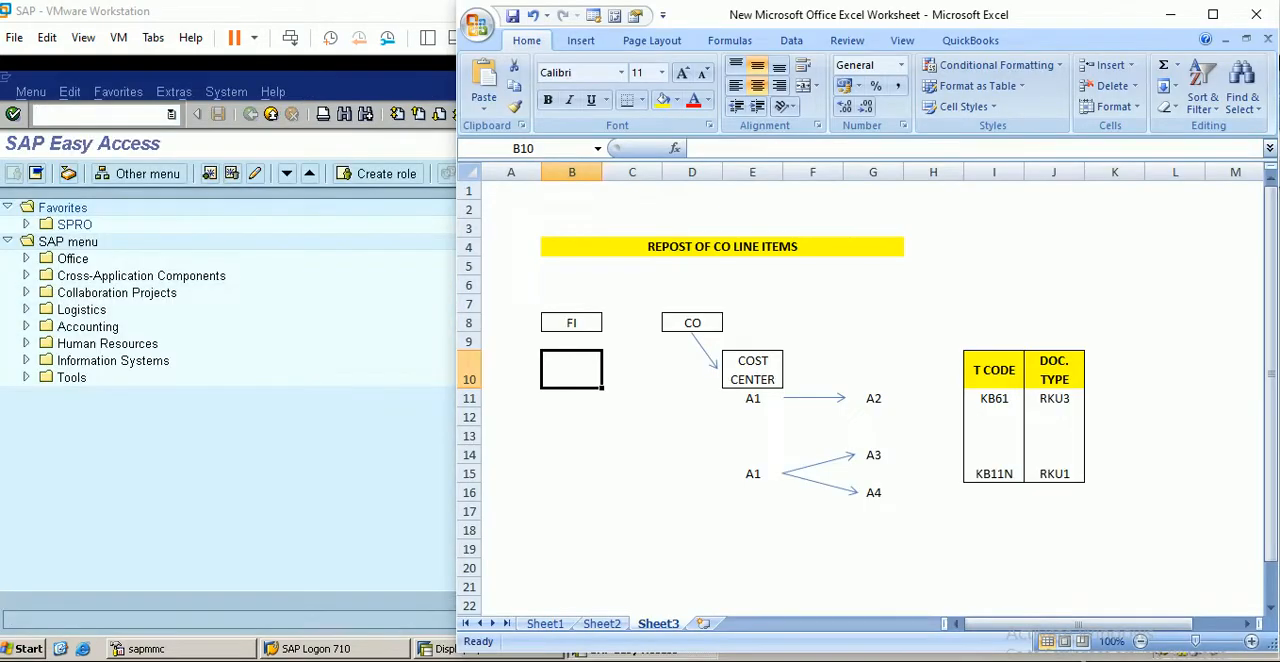
- Switch from the Excel diagram to SAP and start G/L account document entry with transaction FB50
click(391, 515)
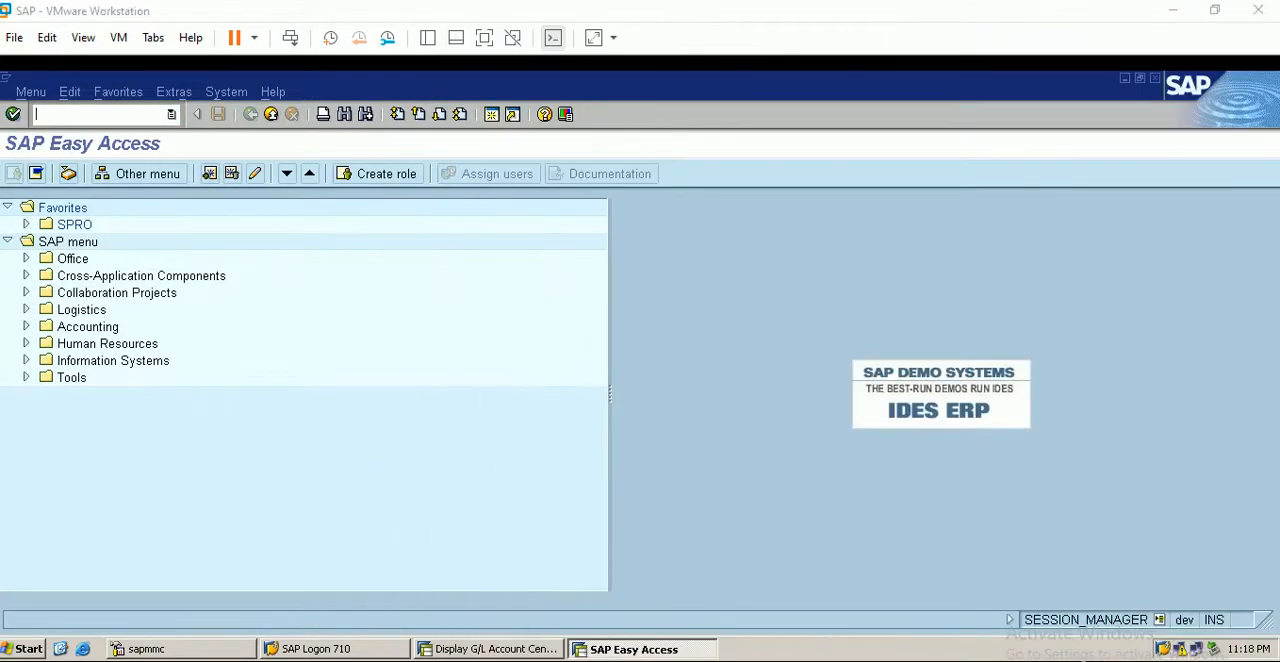
key(alt+Tab)
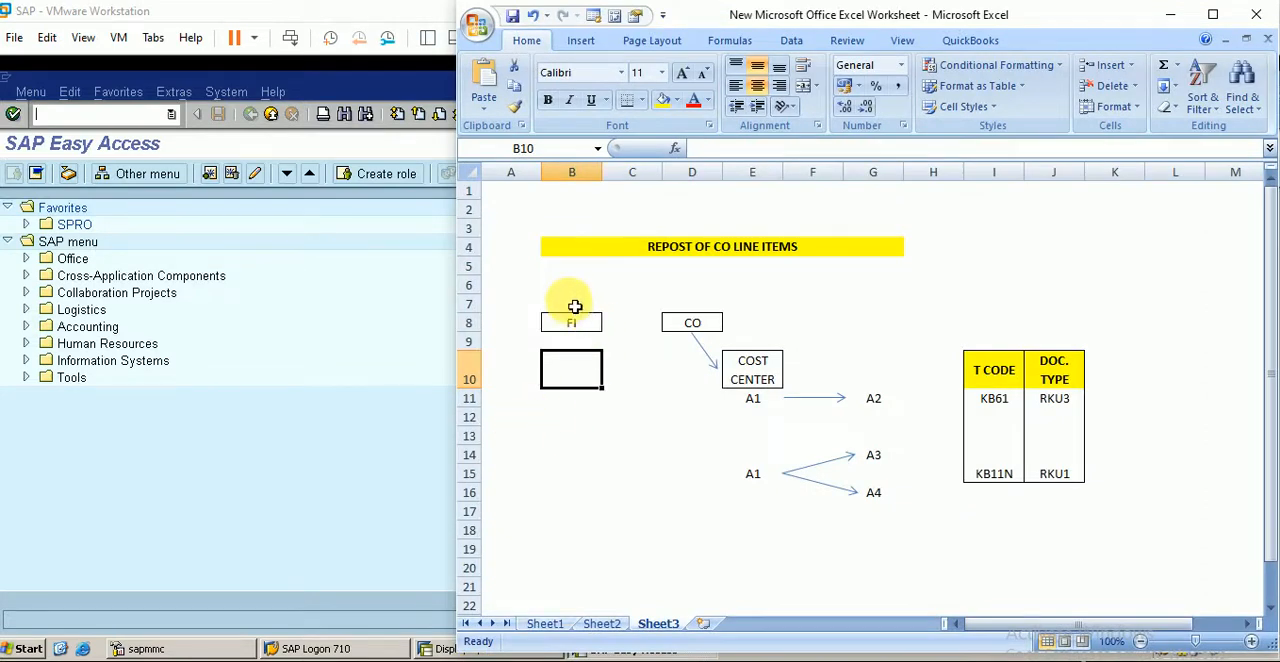
click(401, 386)
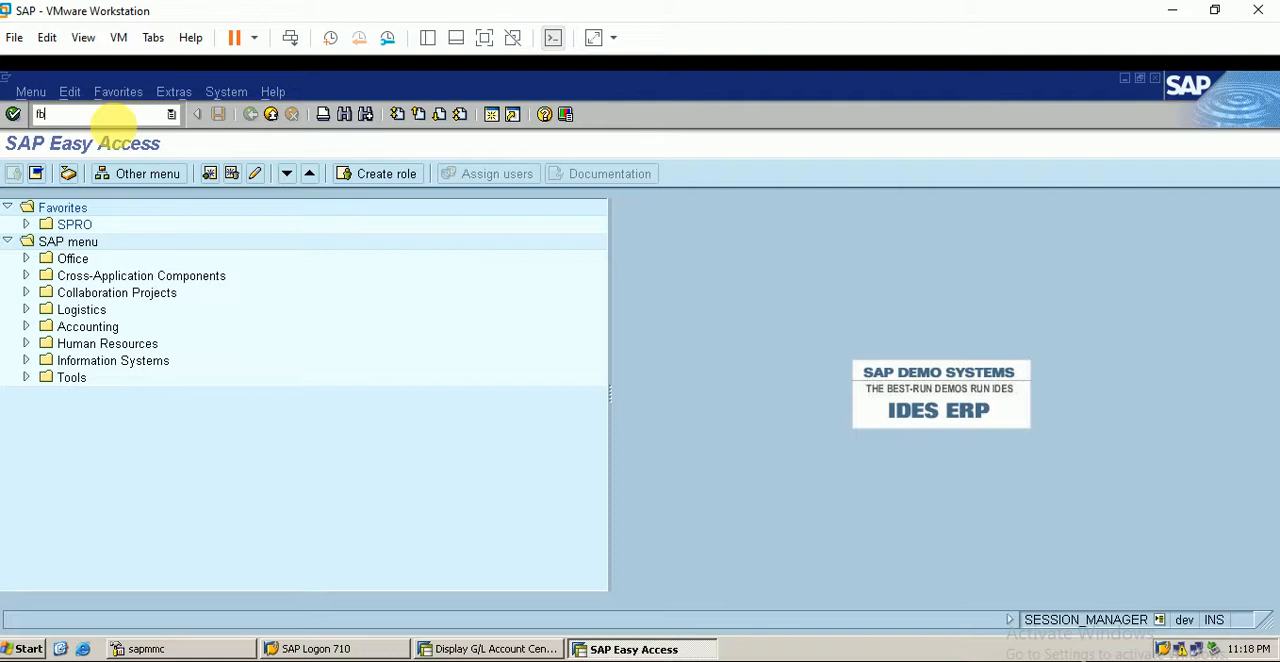
key(Return)
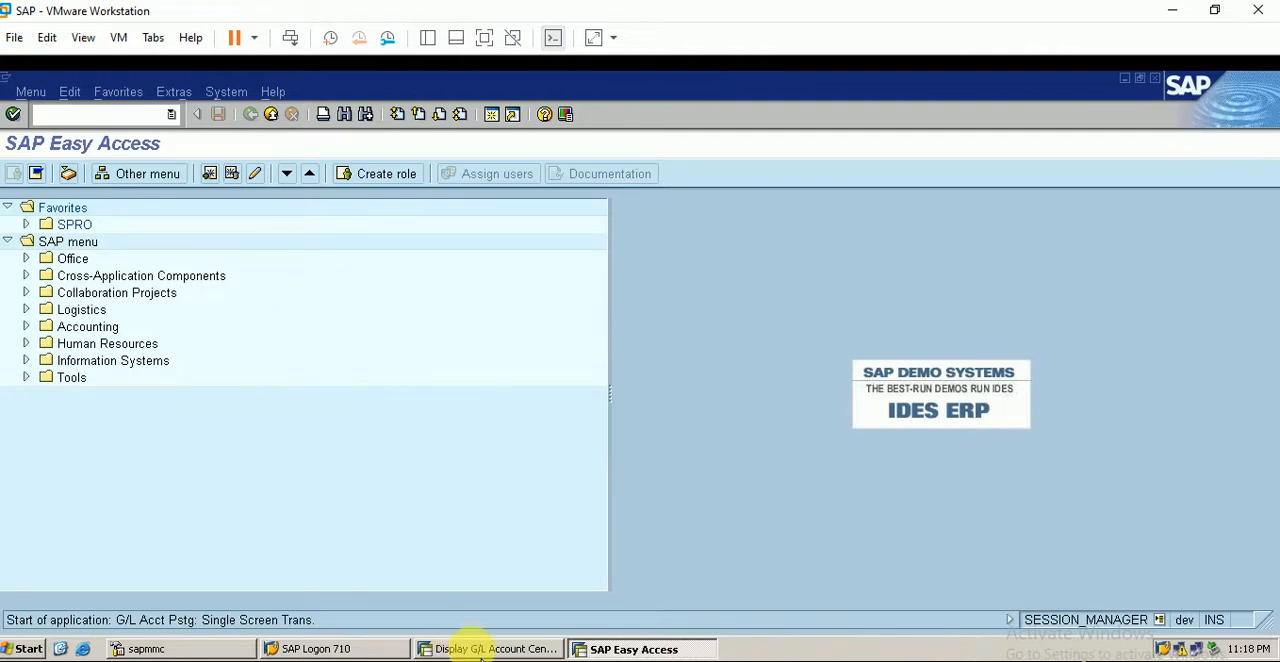
- Look up the HBD OUTGOING account number among the asset accounts in the G/L account session, and return to the document entry session
click(428, 649)
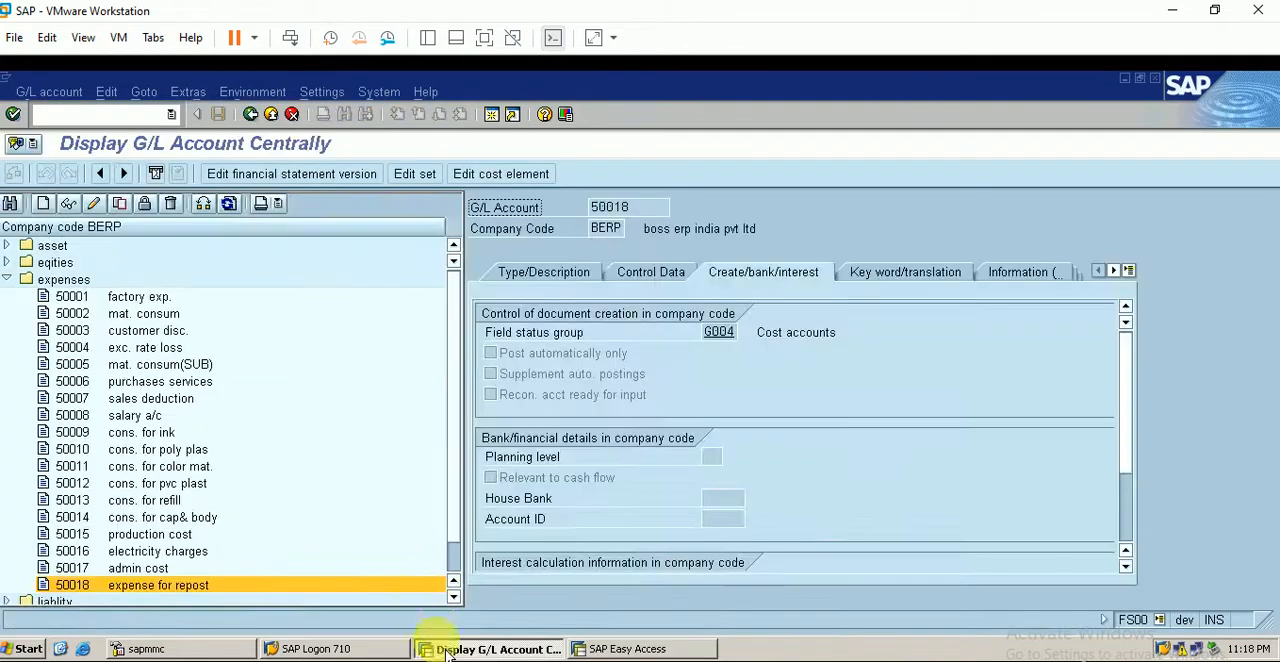
click(30, 255)
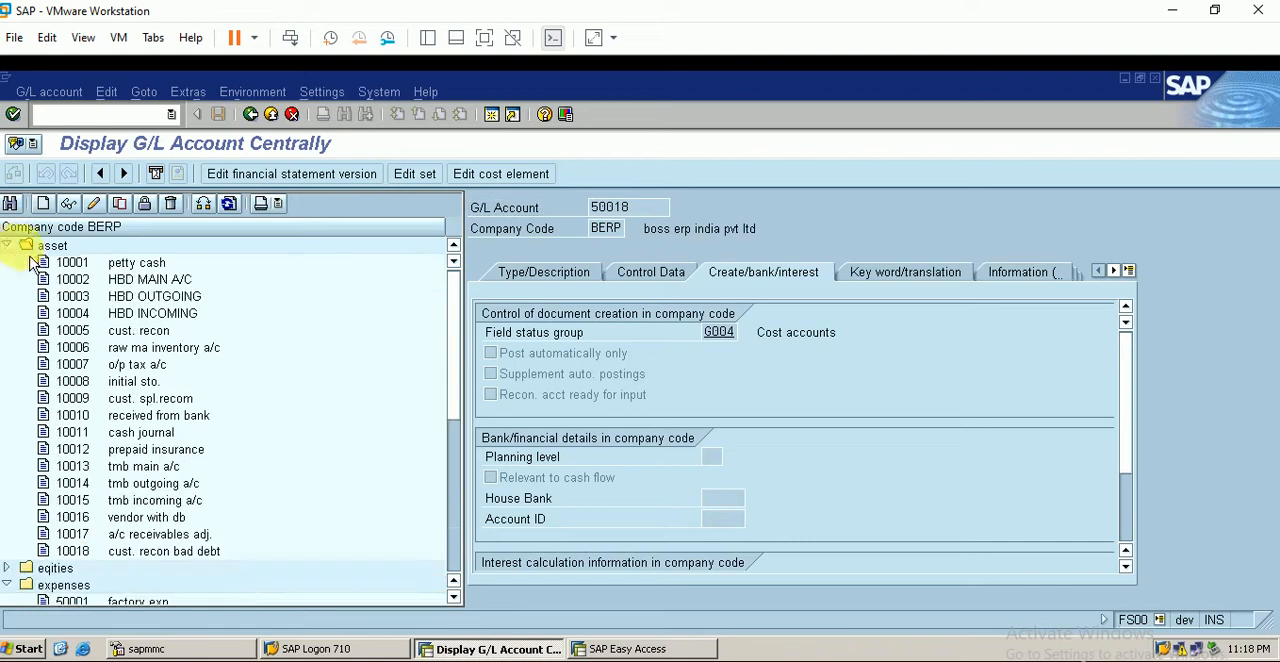
click(160, 296)
click(16, 253)
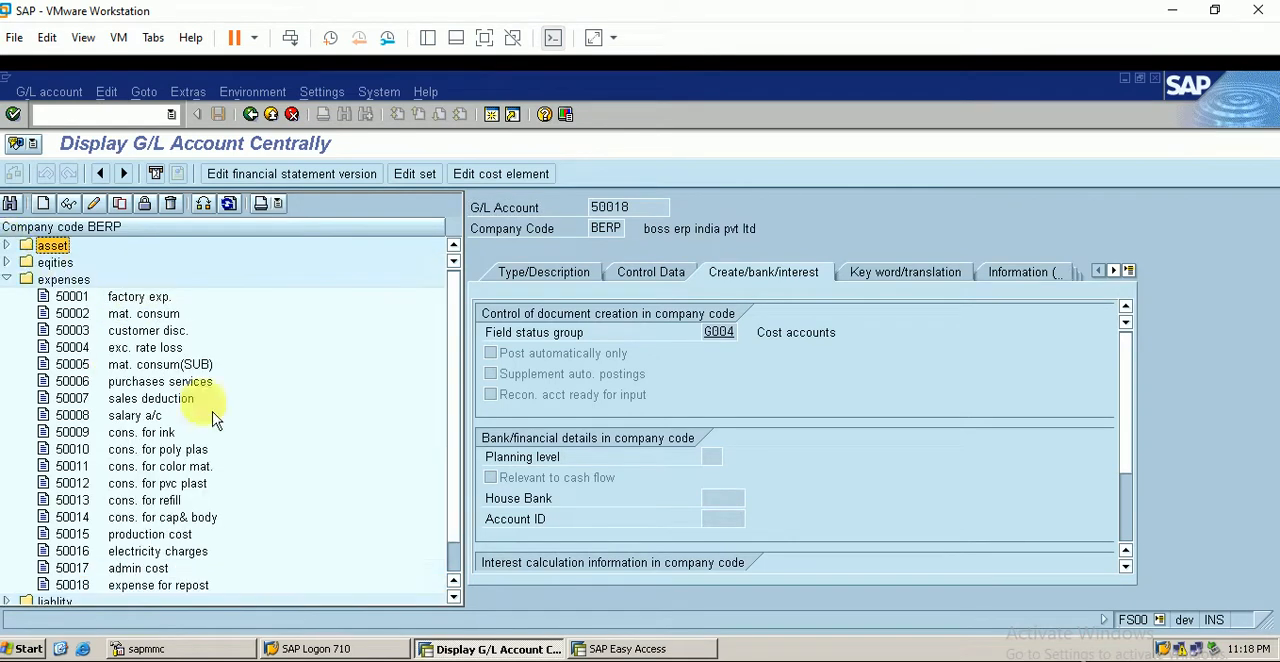
click(608, 648)
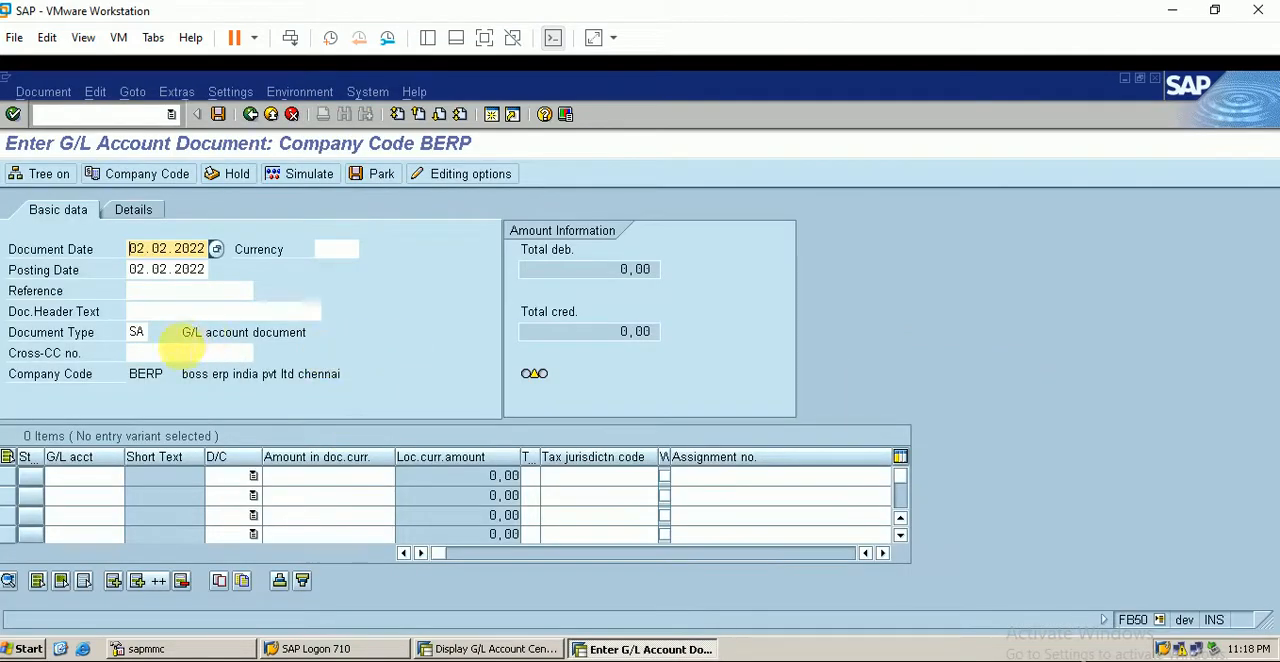
- Enter a debit line for G/L account 50018 and a credit line for account 10003, each with an amount of 1000
click(84, 476)
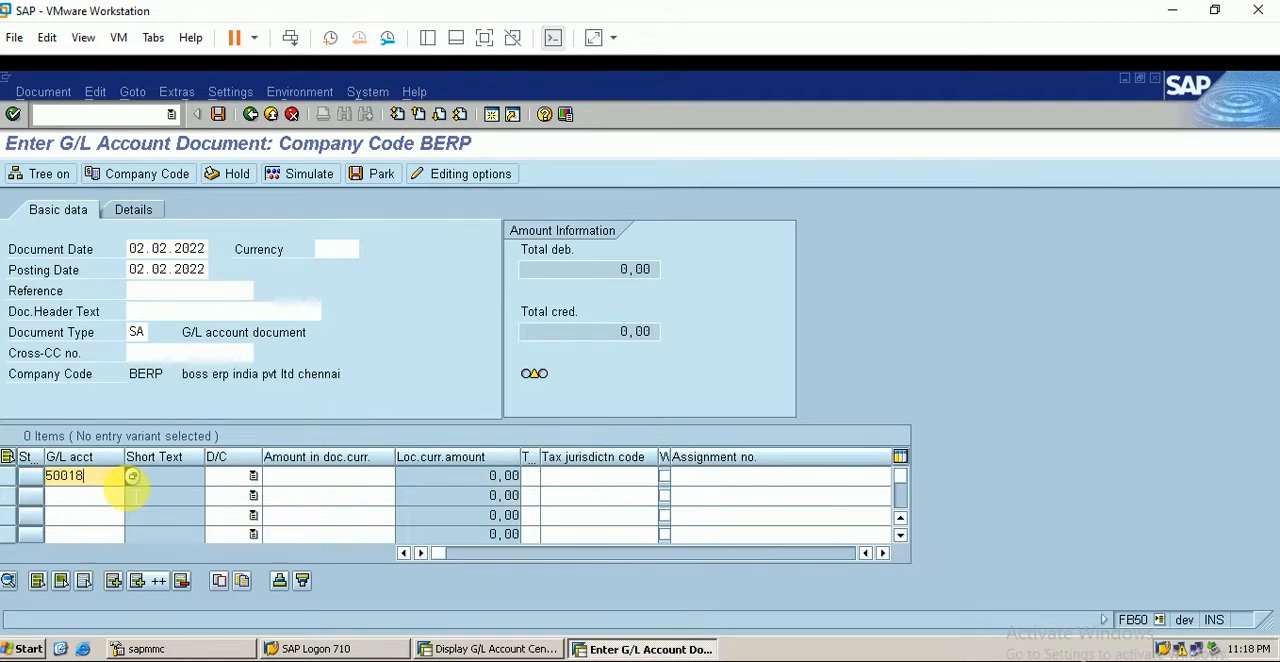
click(253, 477)
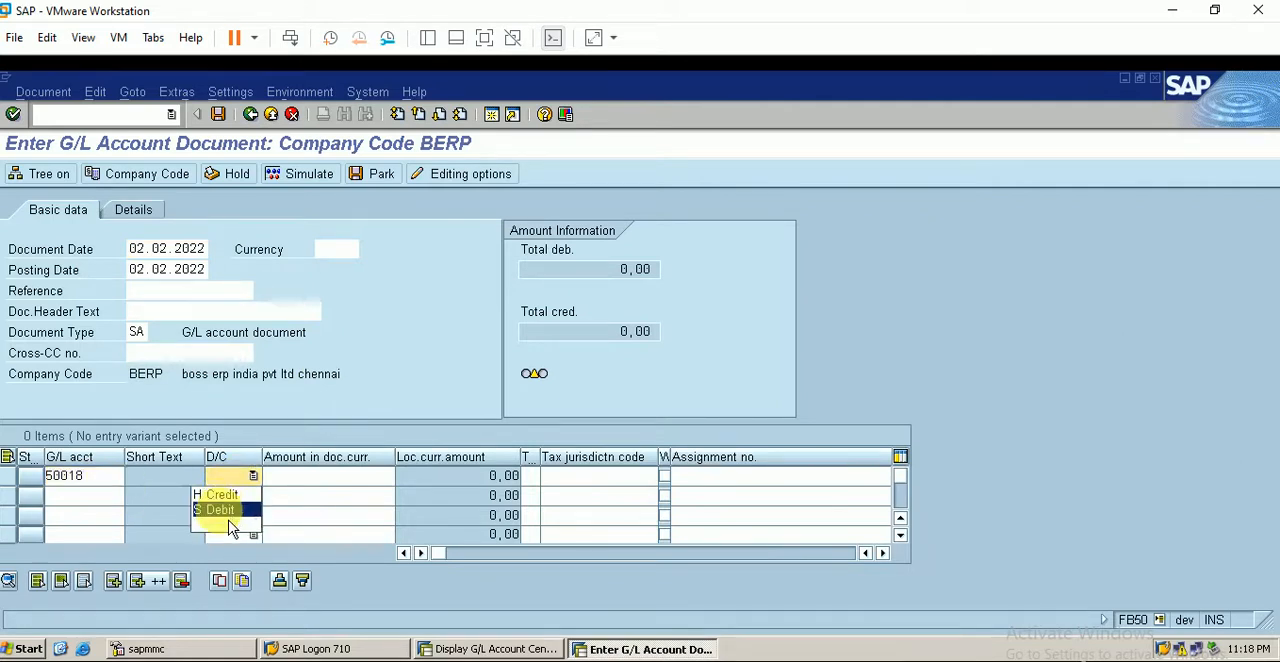
click(229, 513)
click(102, 495)
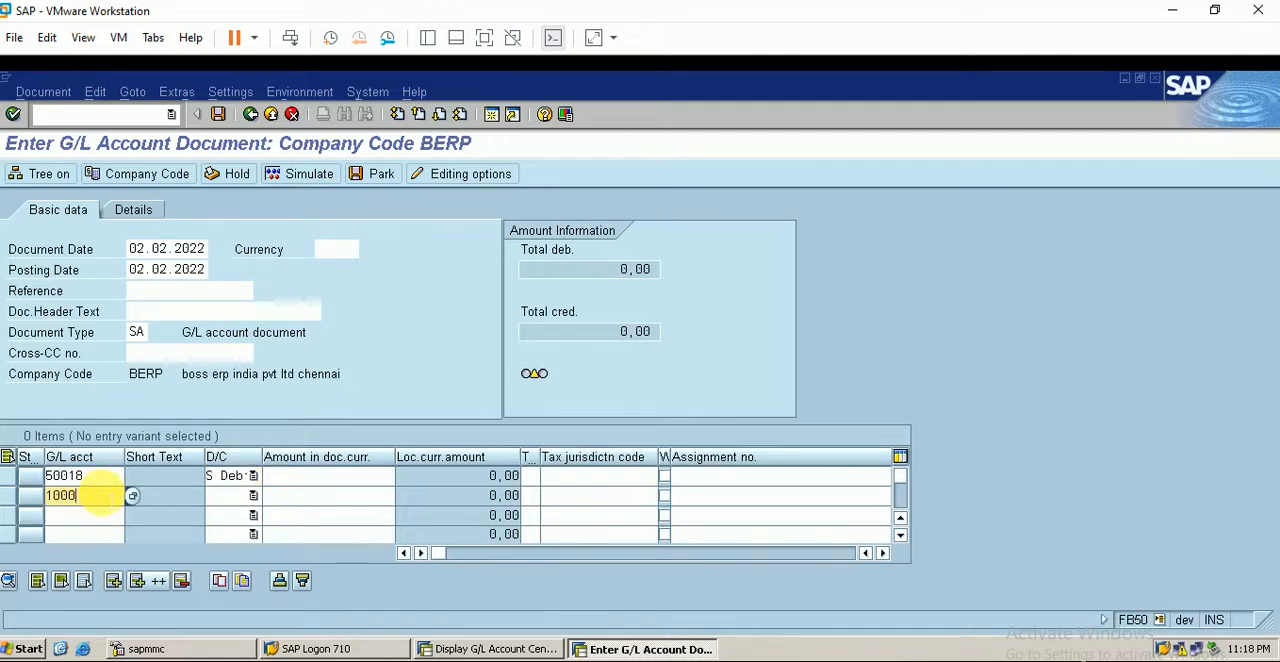
click(253, 495)
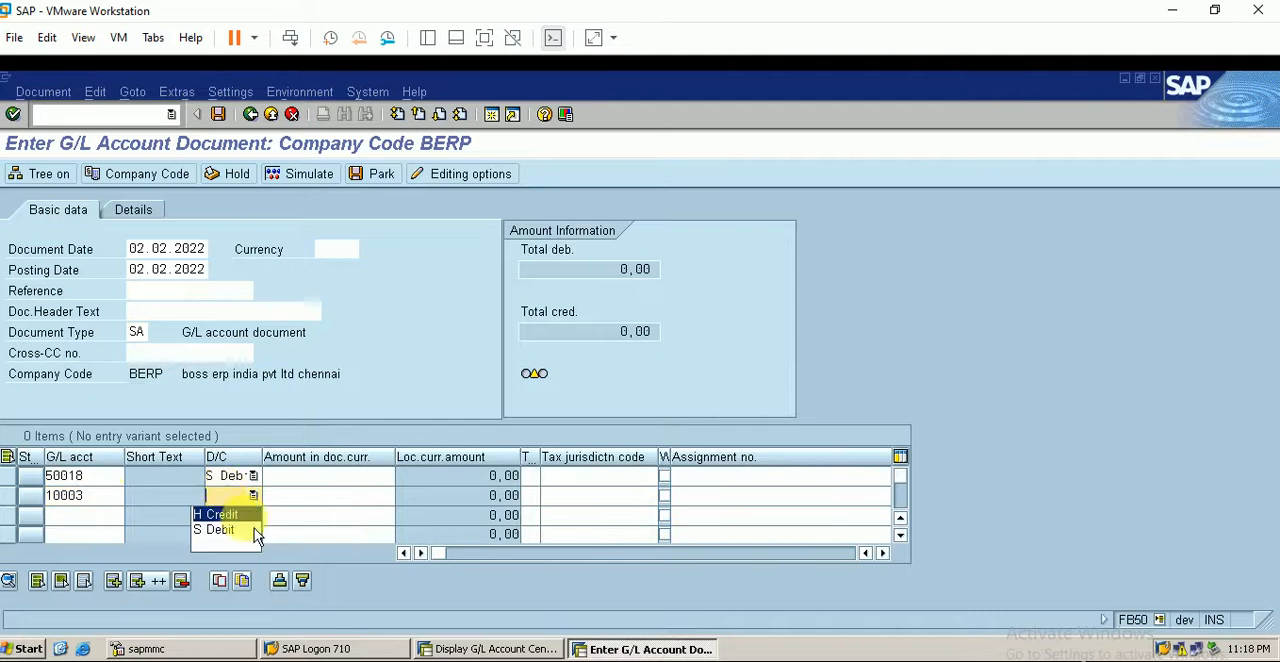
click(222, 514)
click(333, 482)
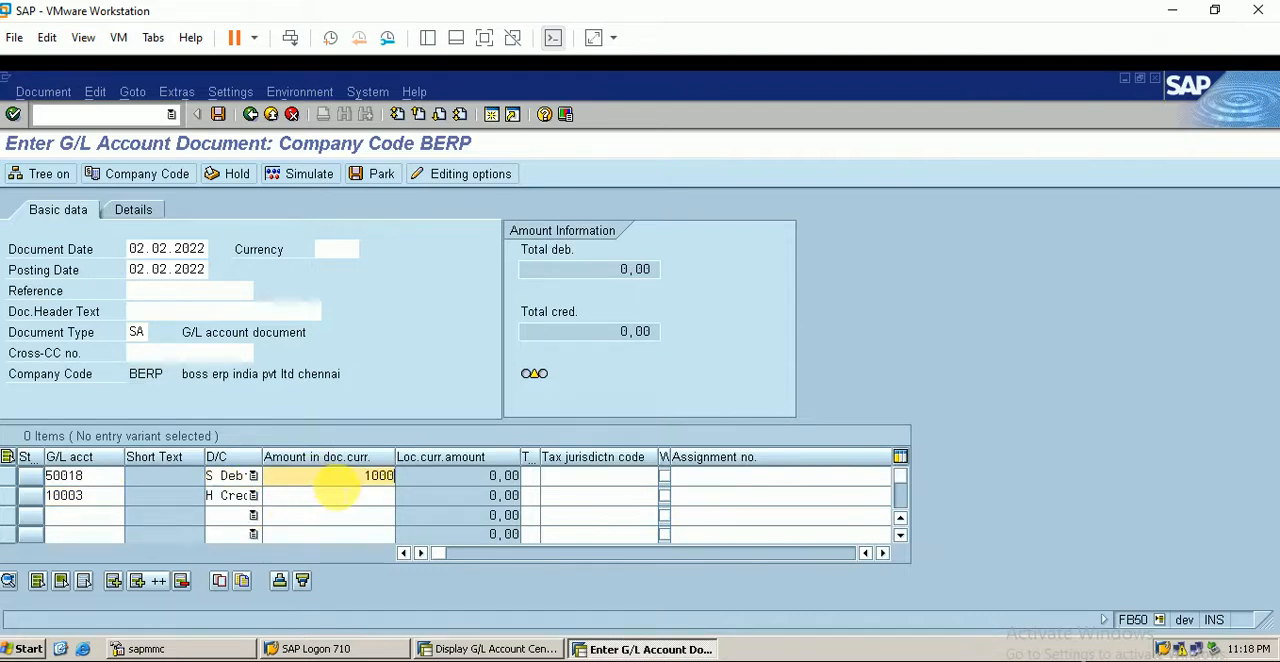
click(340, 495)
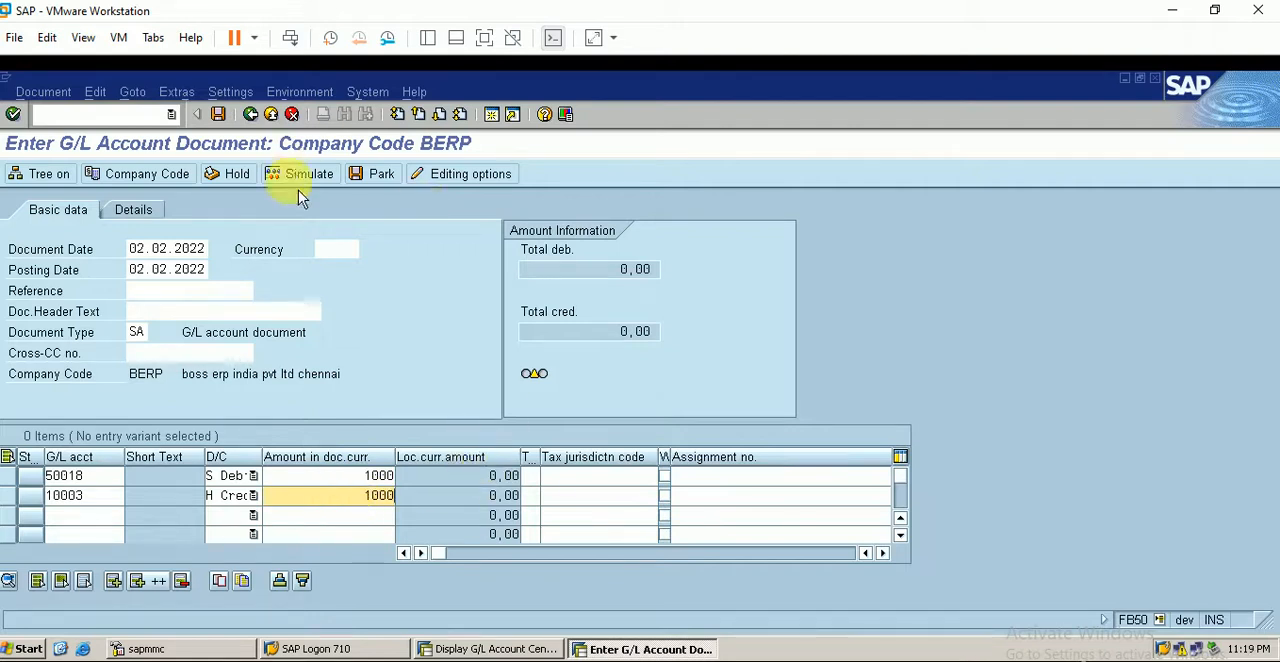
- Set the document currency to INR, fill in the value date for account 10003 and post the document
click(219, 115)
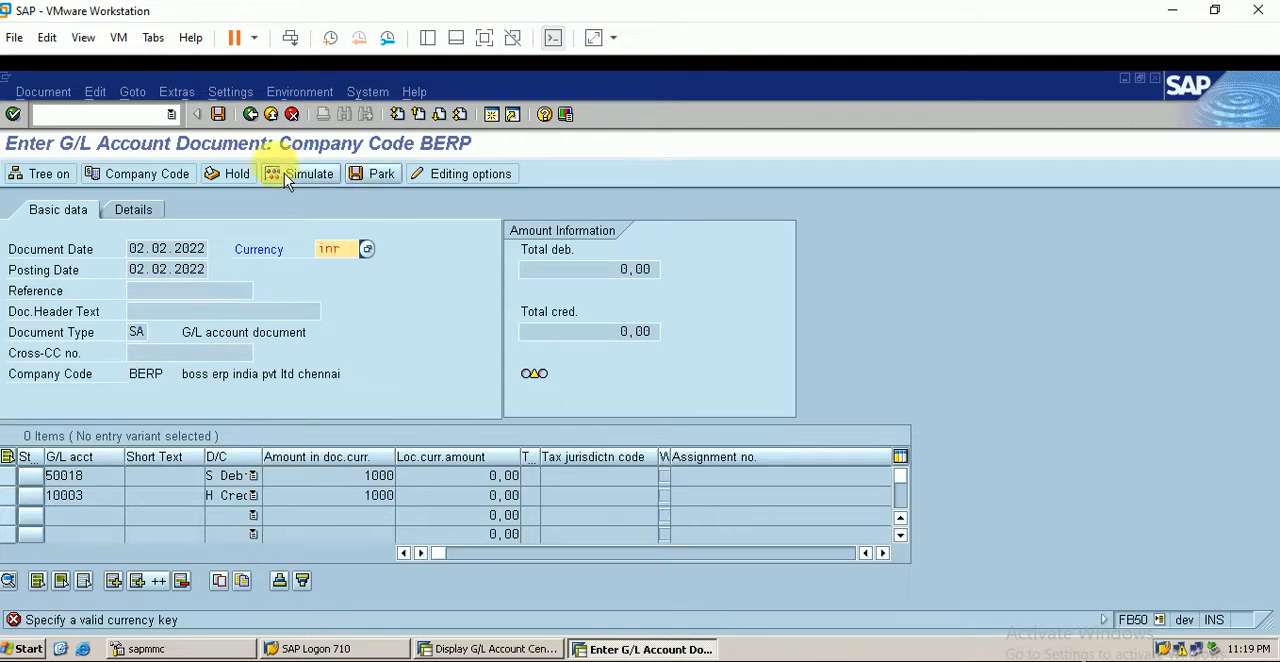
click(219, 115)
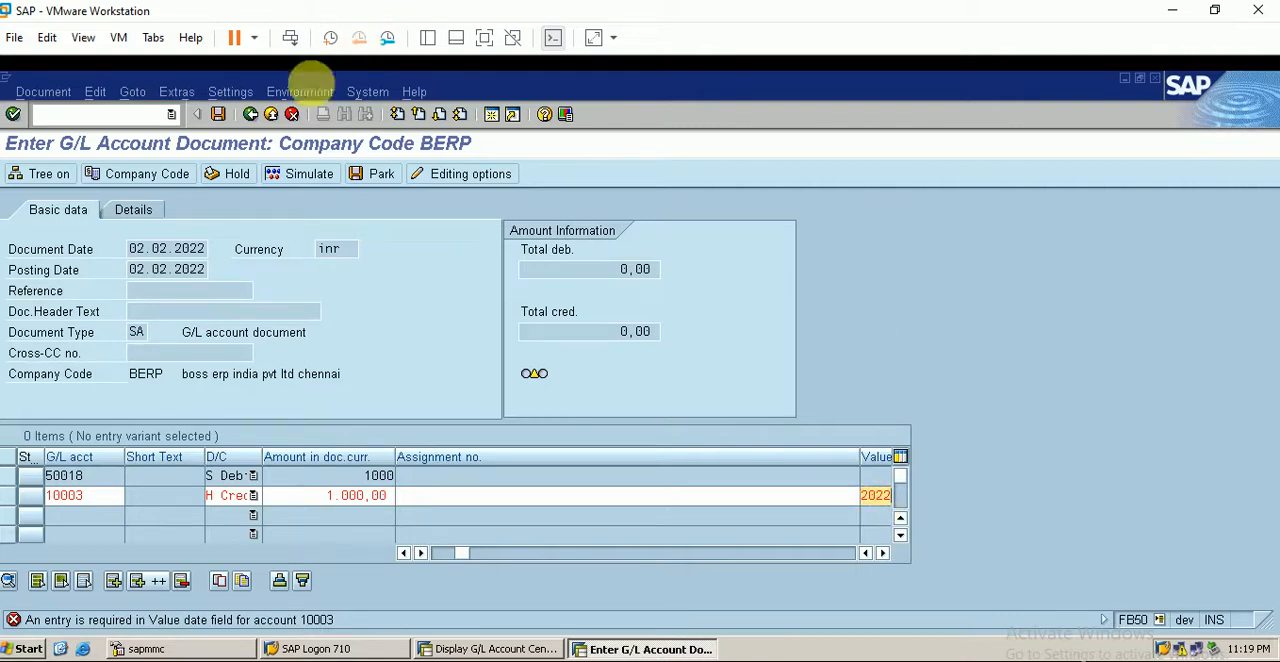
click(220, 115)
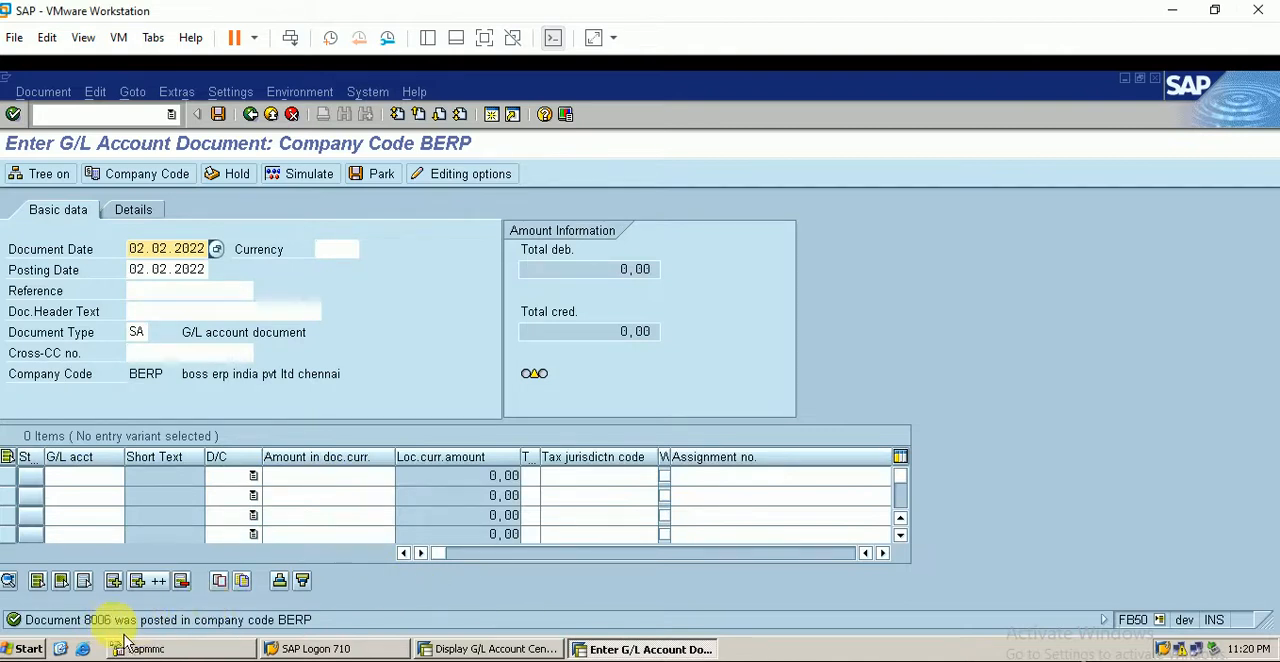
- Switch to the Excel worksheet and enter 8002 in cell B11 under FI
key(alt+Tab)
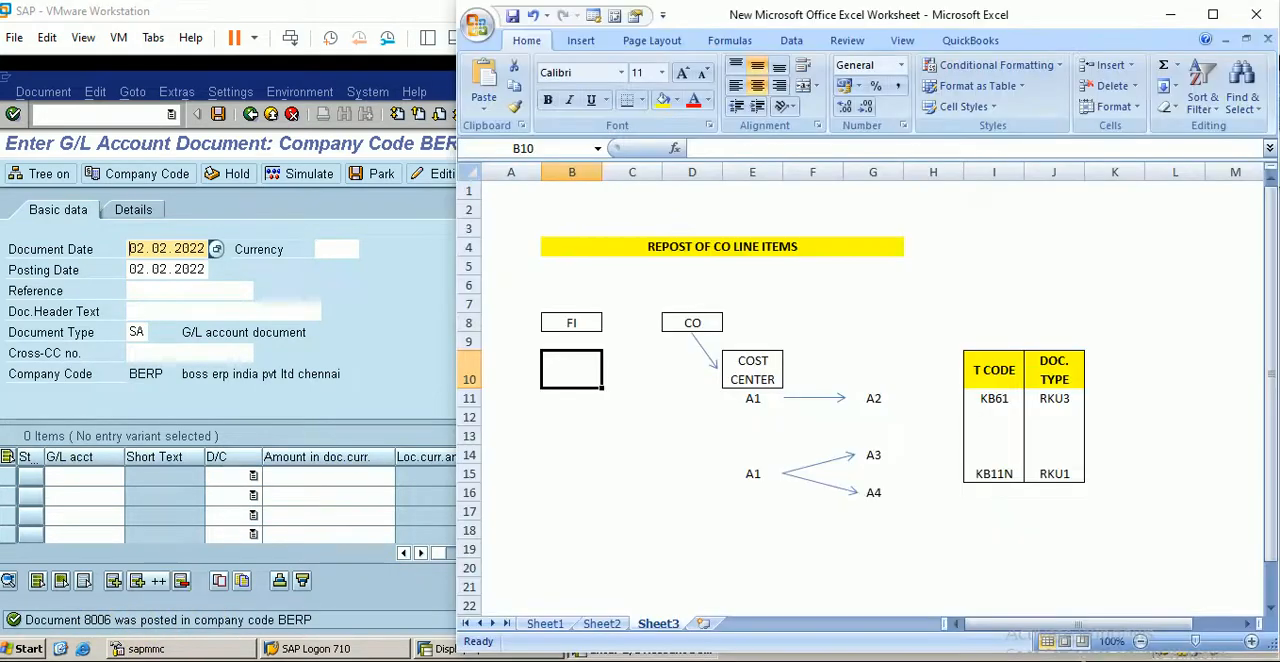
click(569, 404)
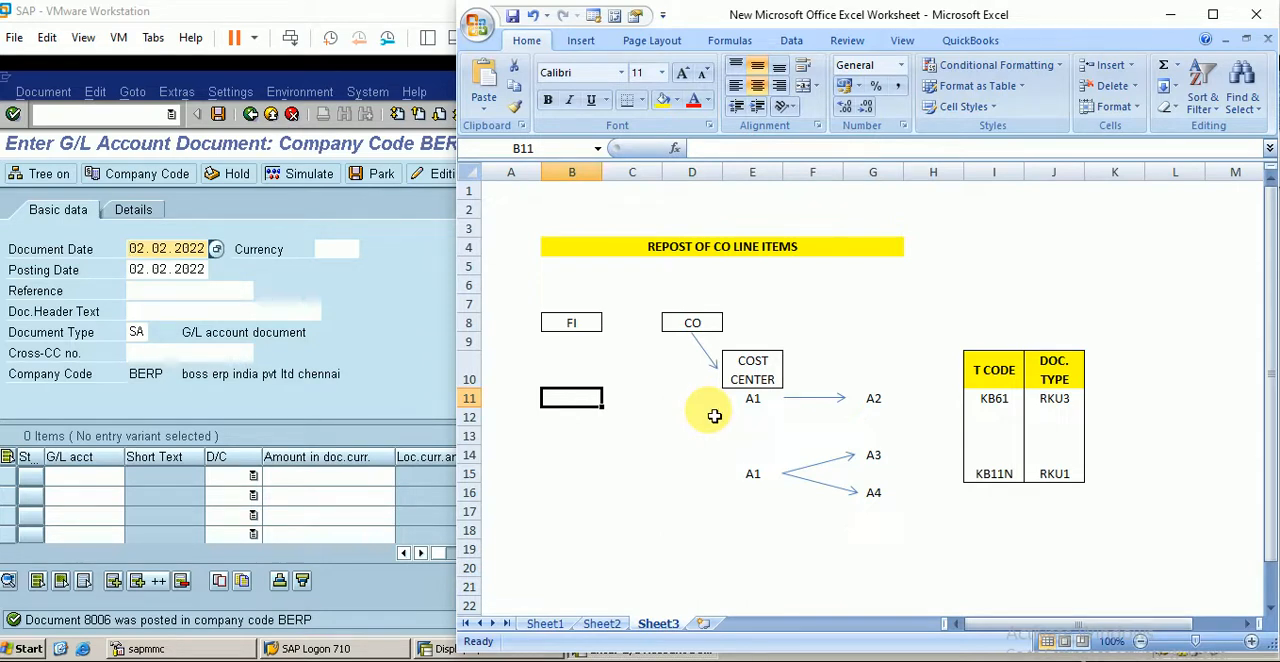
text(8002)
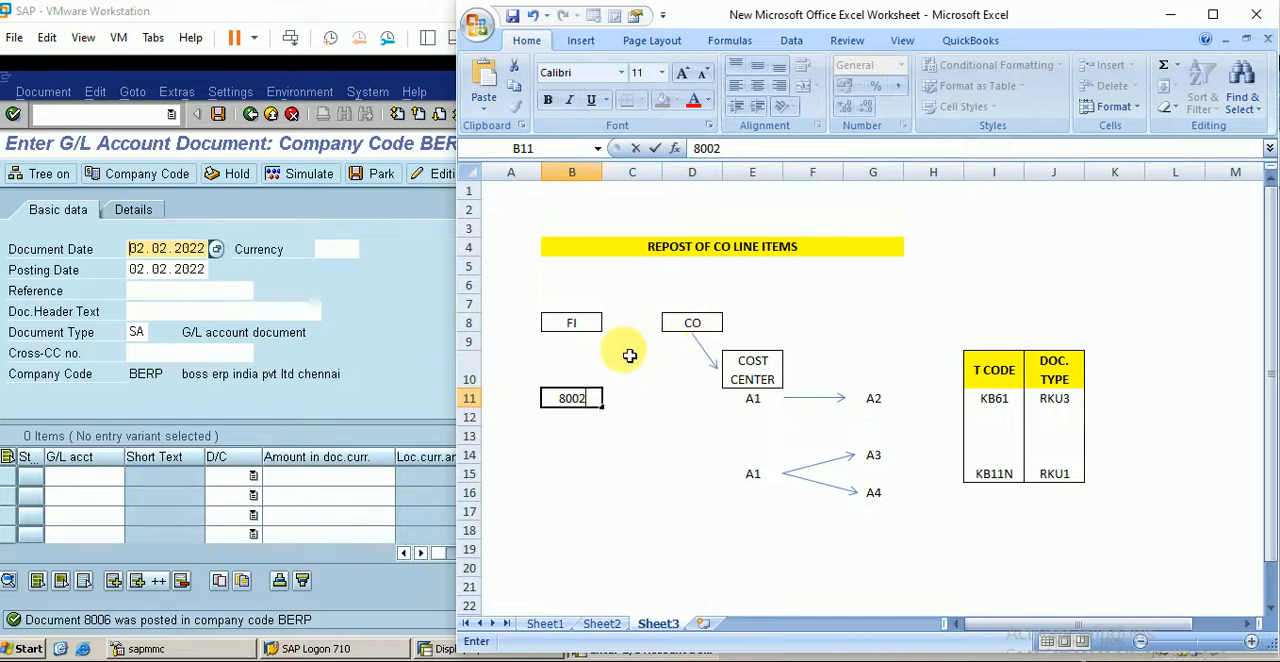
- Switch to SAP, display the posted G/L document and list its related accounting documents
click(390, 393)
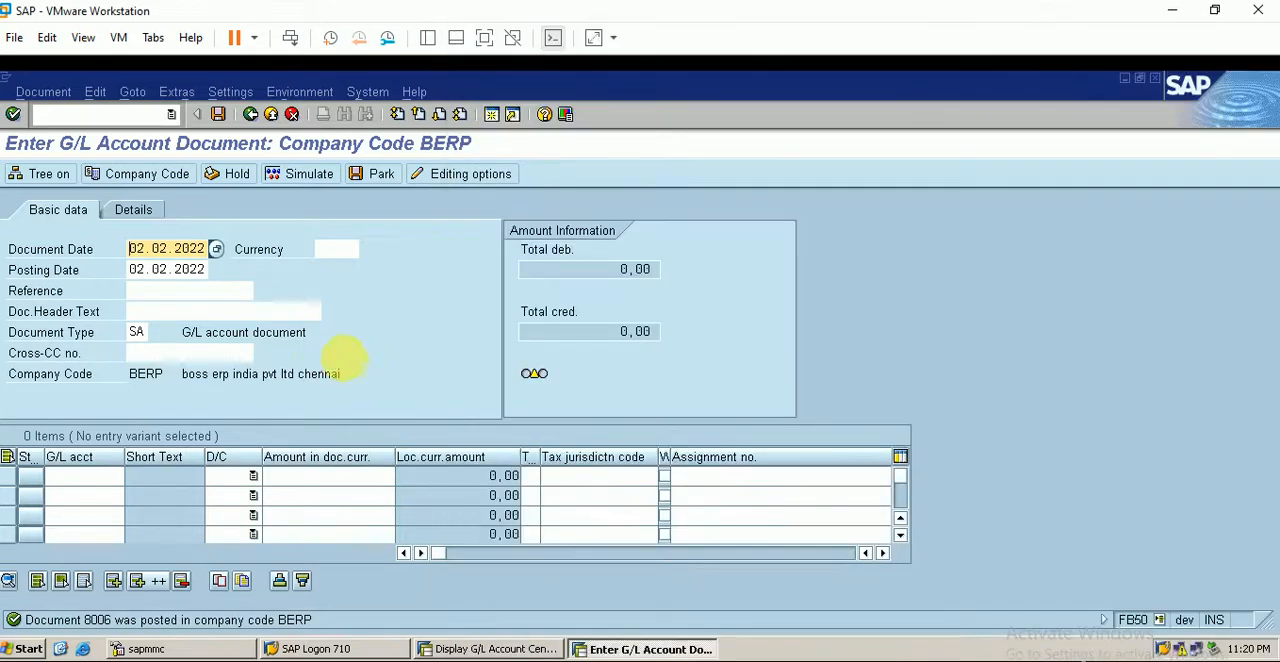
click(43, 92)
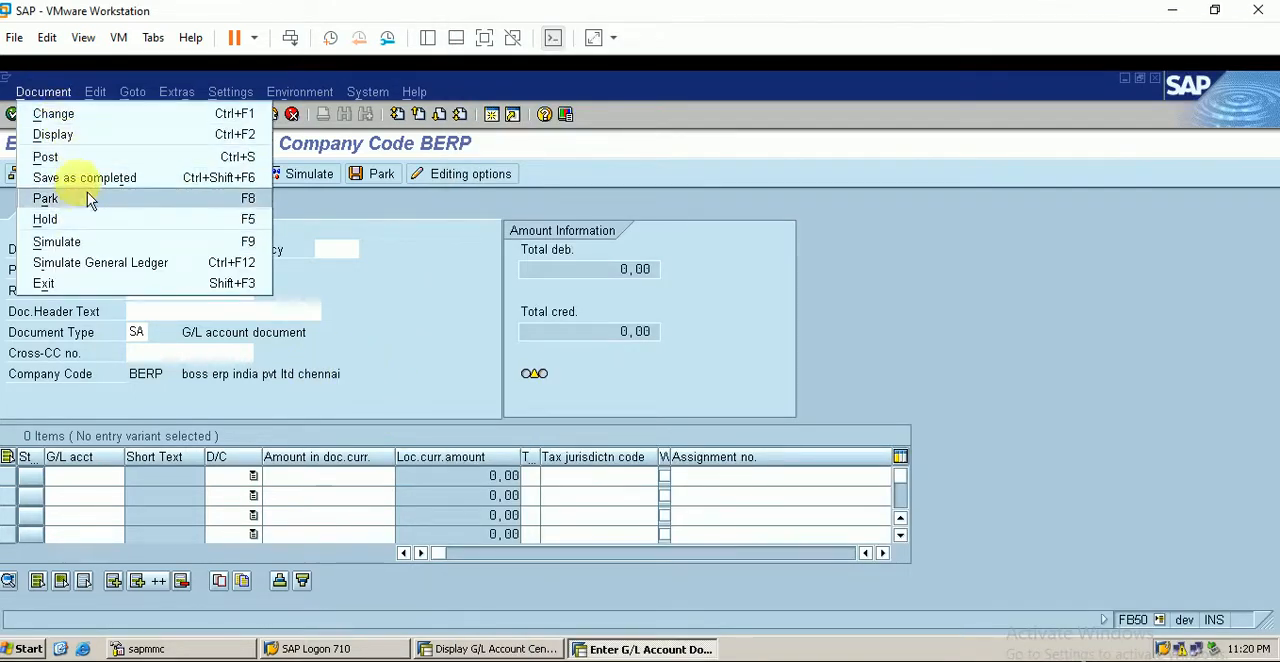
click(86, 141)
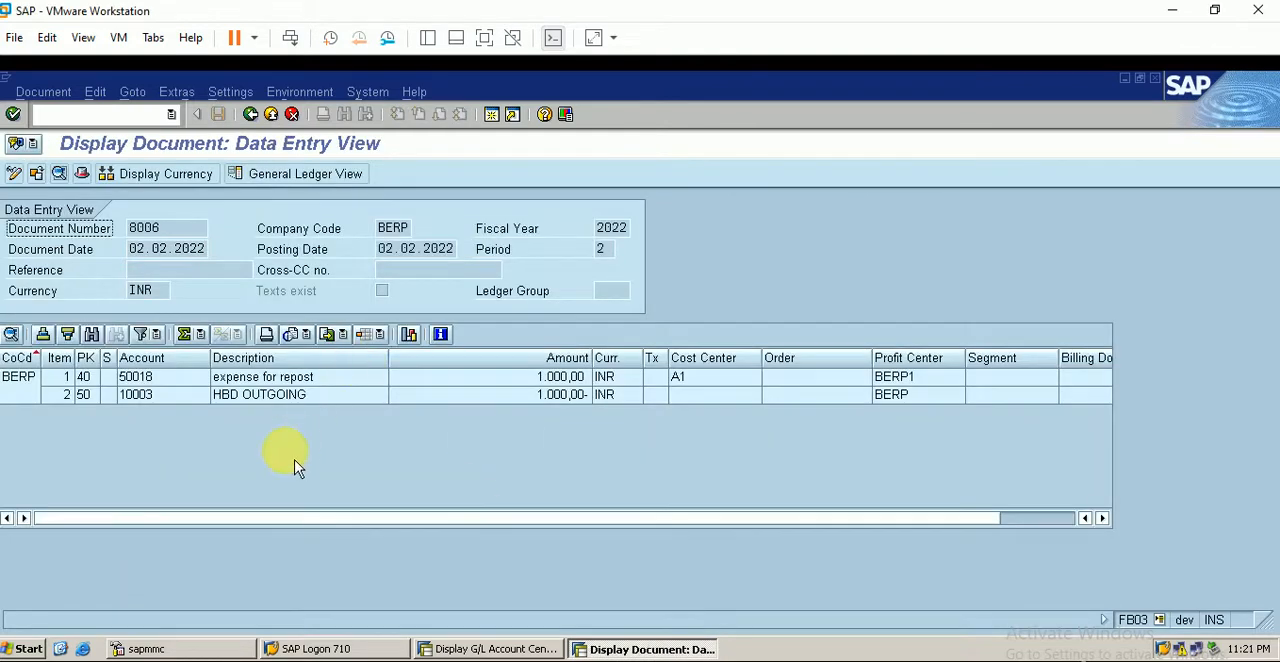
double_click(143, 228)
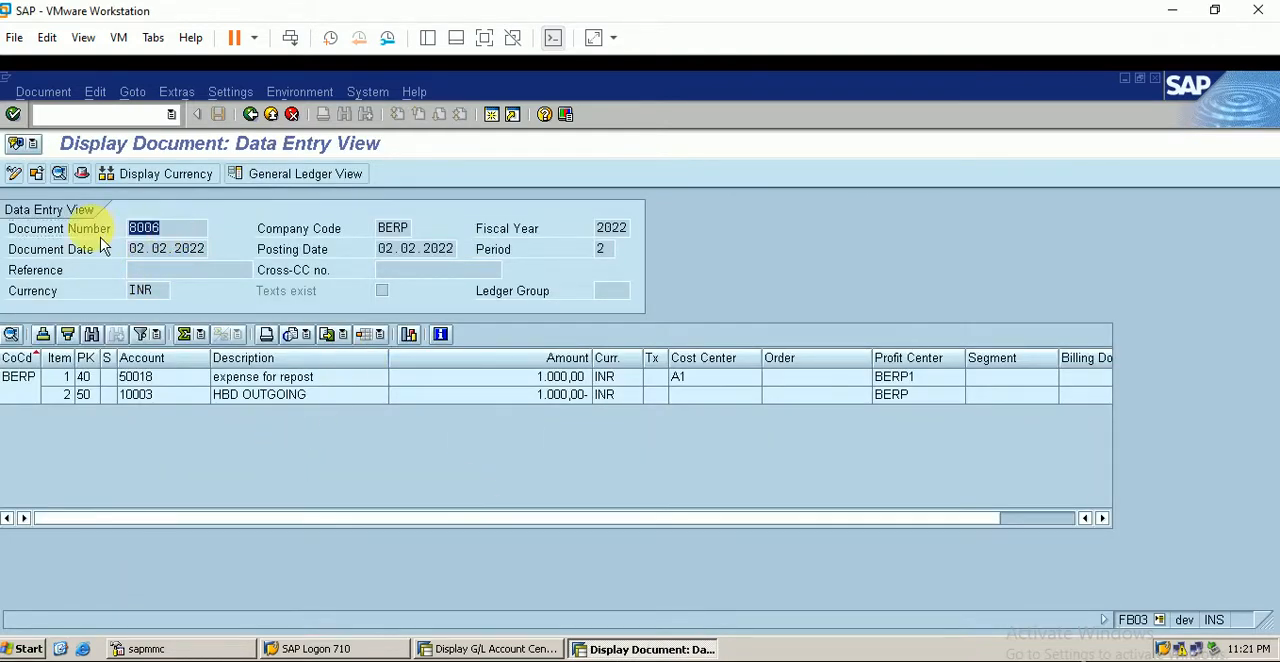
click(300, 92)
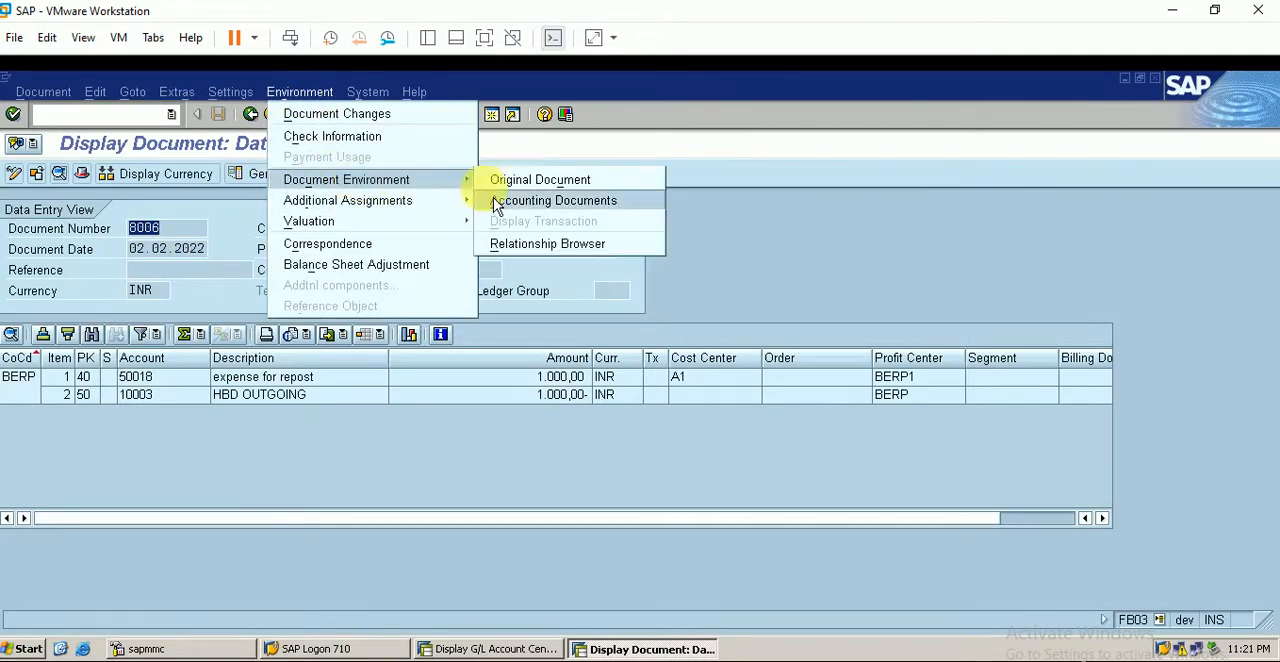
click(548, 203)
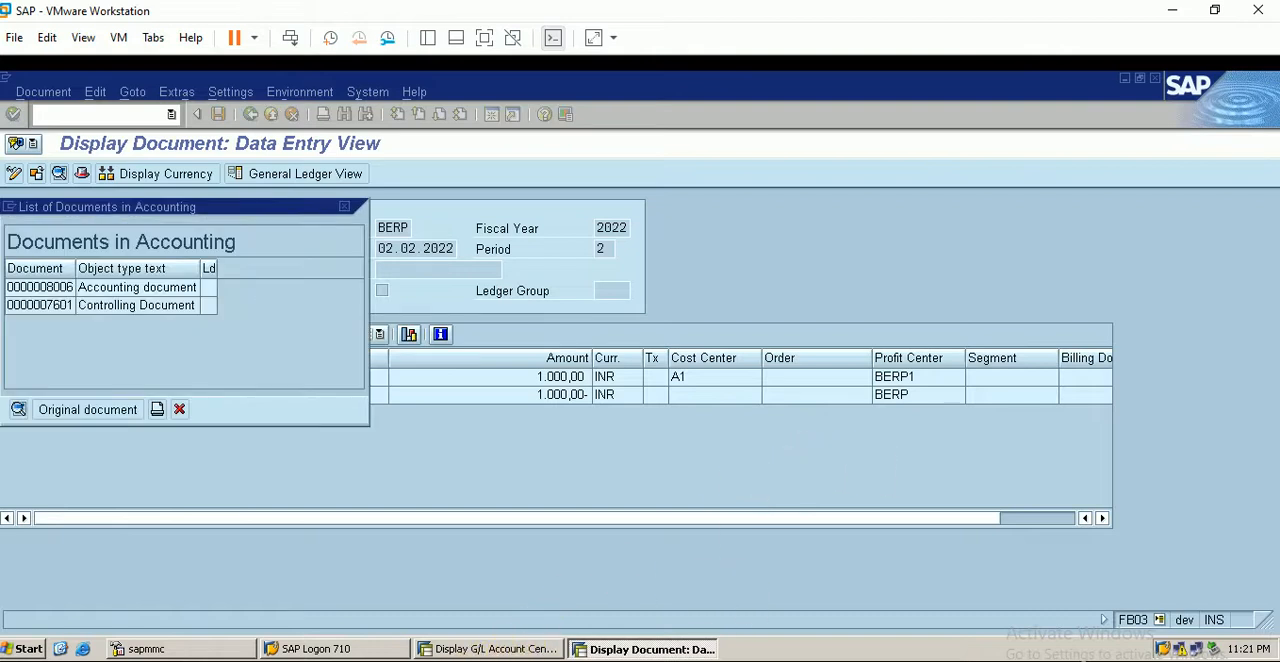
- Switch to the Excel worksheet and enter fb03 in cell B6 above the FI heading
key(alt+Tab)
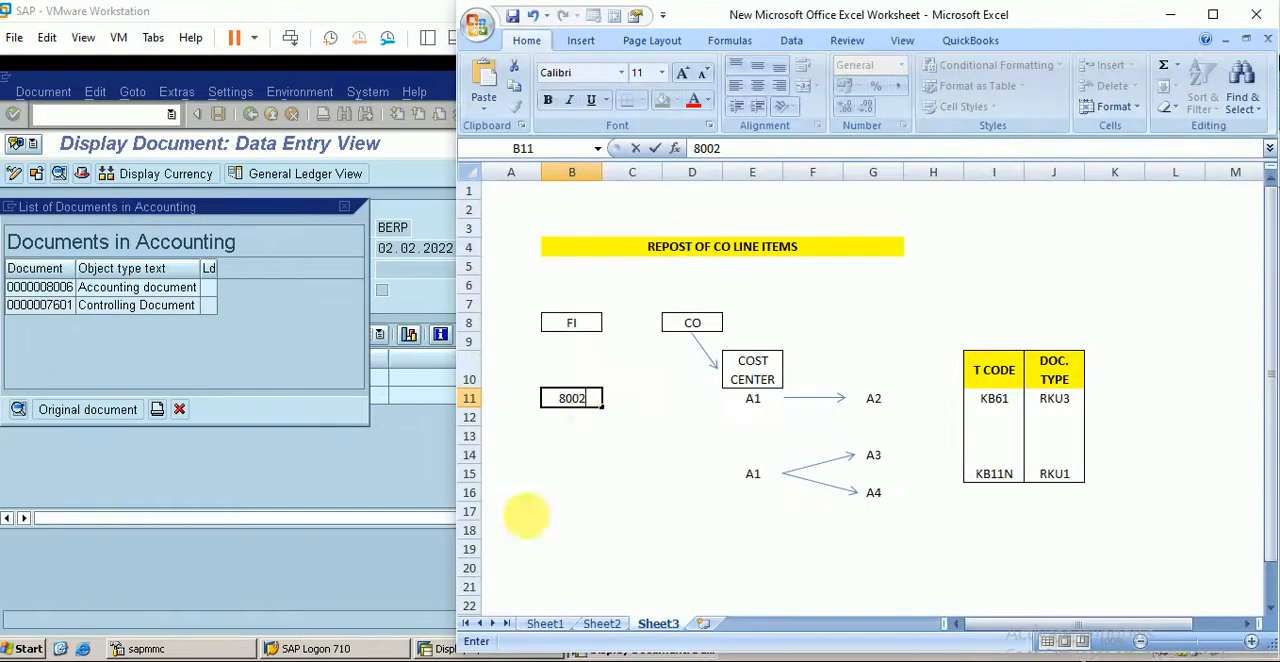
click(574, 287)
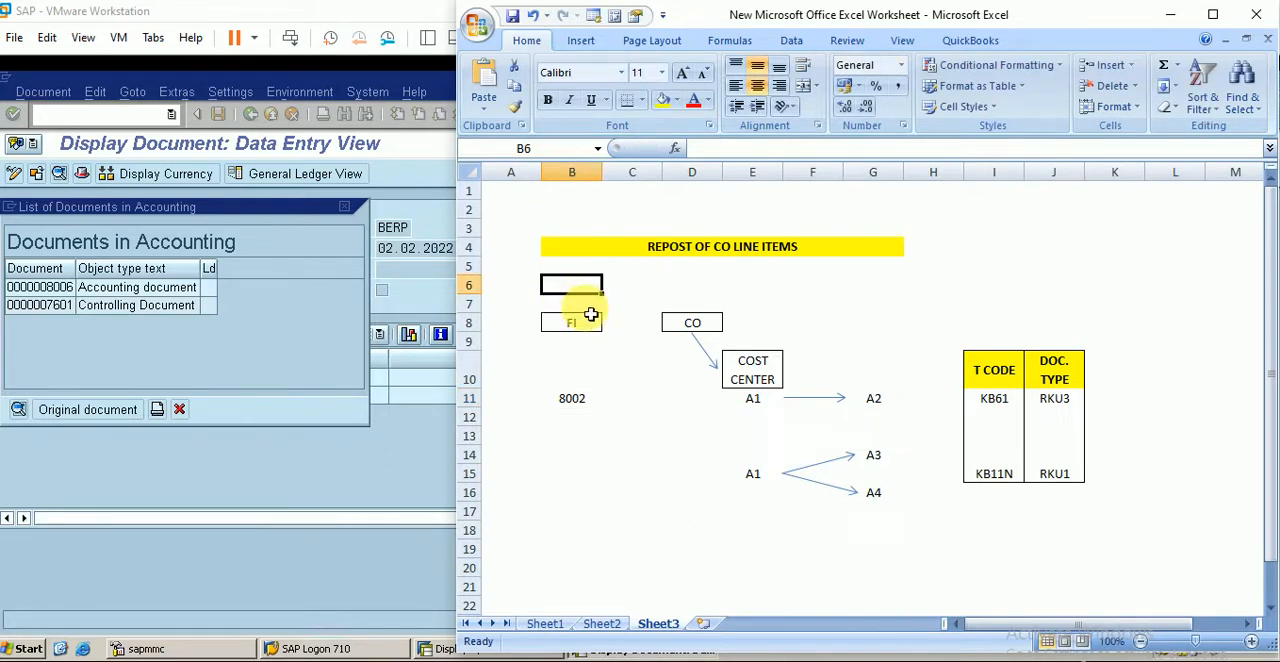
text(fb03)
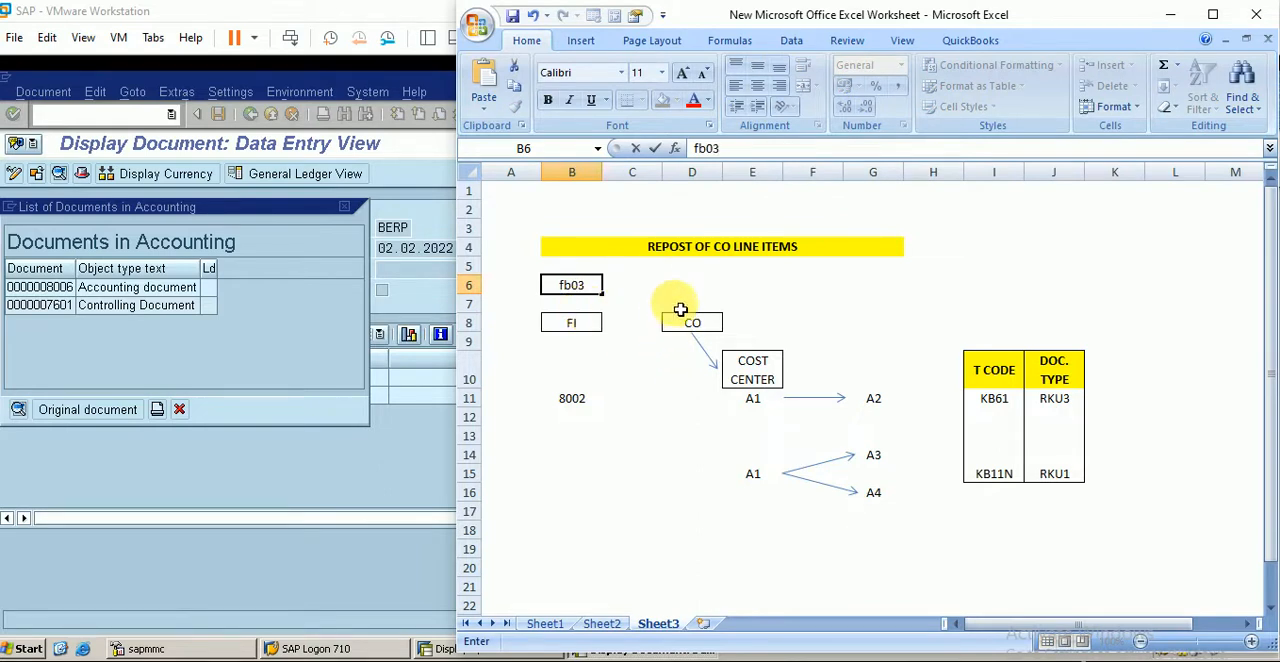
- Select the controlling document in SAP's accounting document list, enter its number 7601 in Excel cell D11 and return to SAP
click(262, 345)
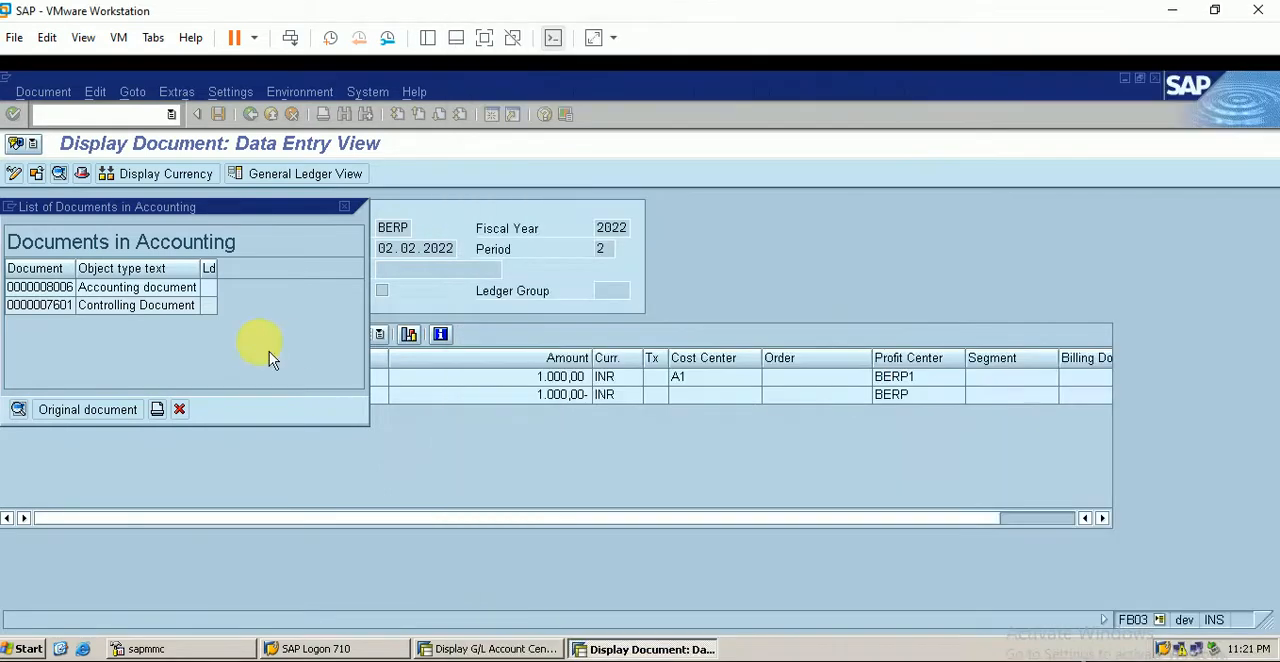
click(120, 306)
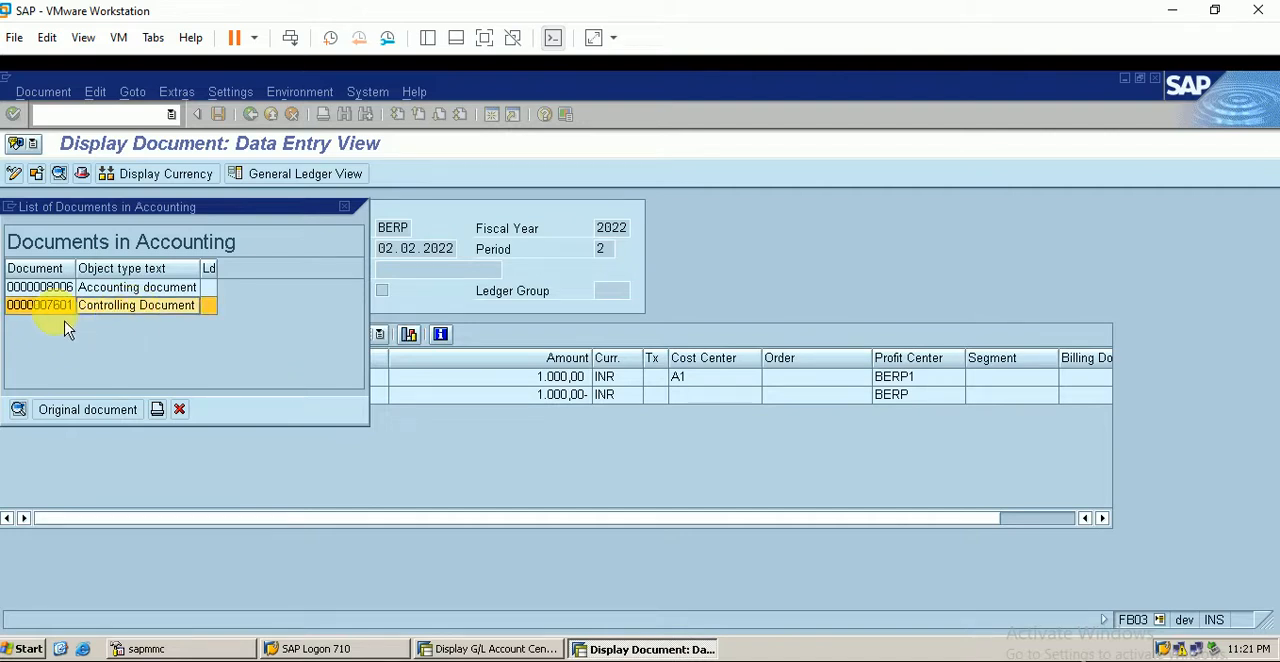
click(410, 648)
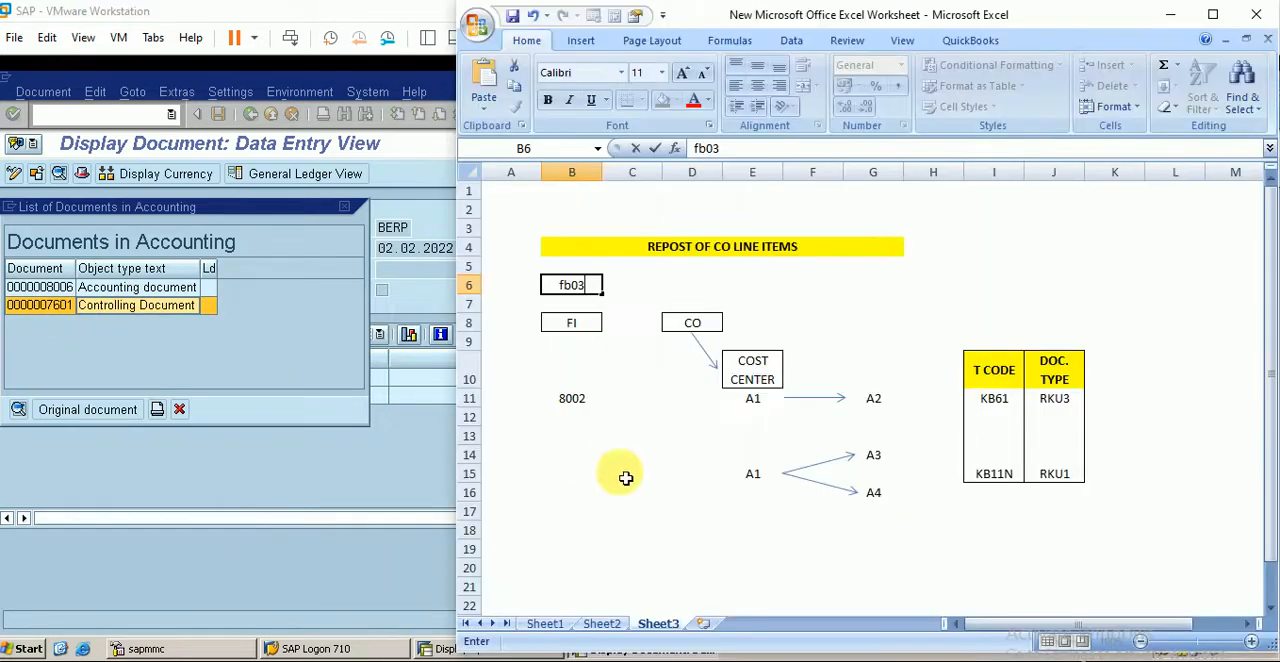
click(690, 402)
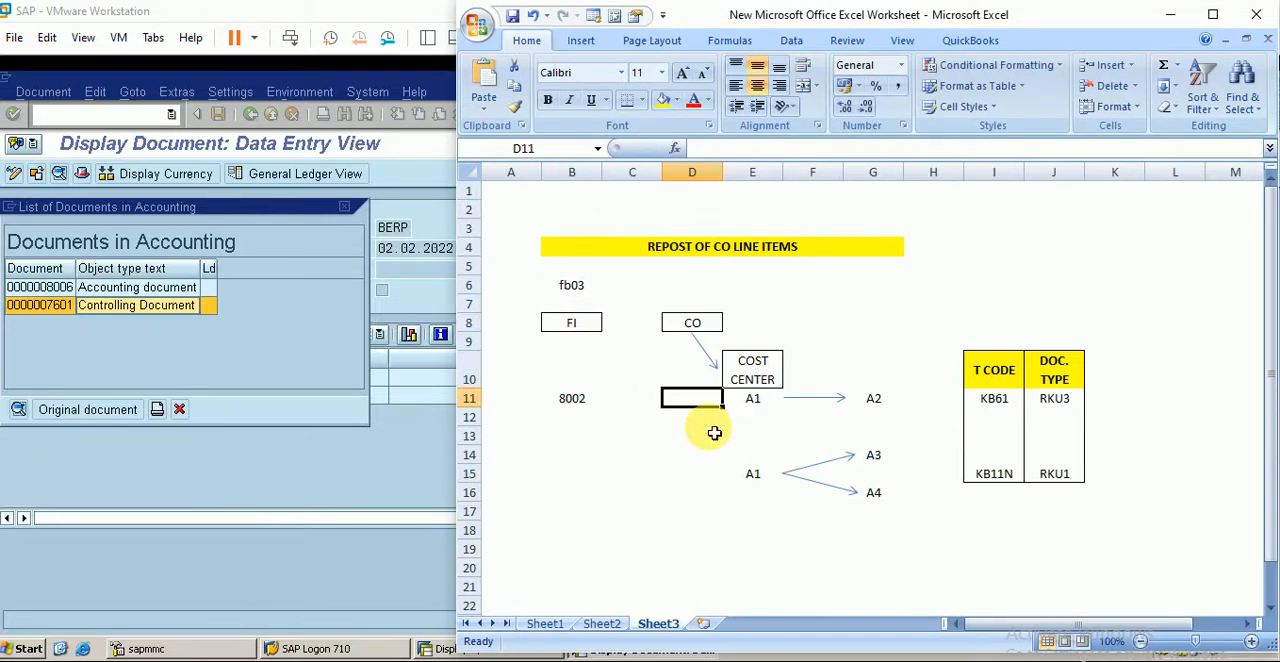
text(7601)
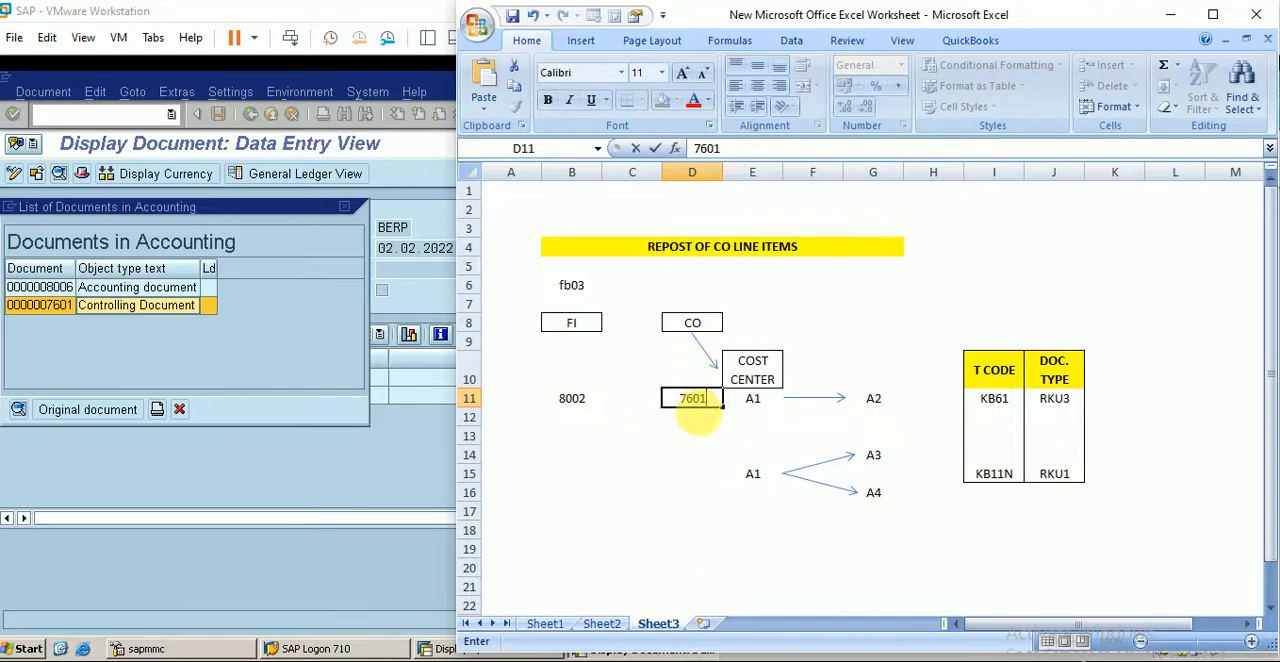
click(310, 350)
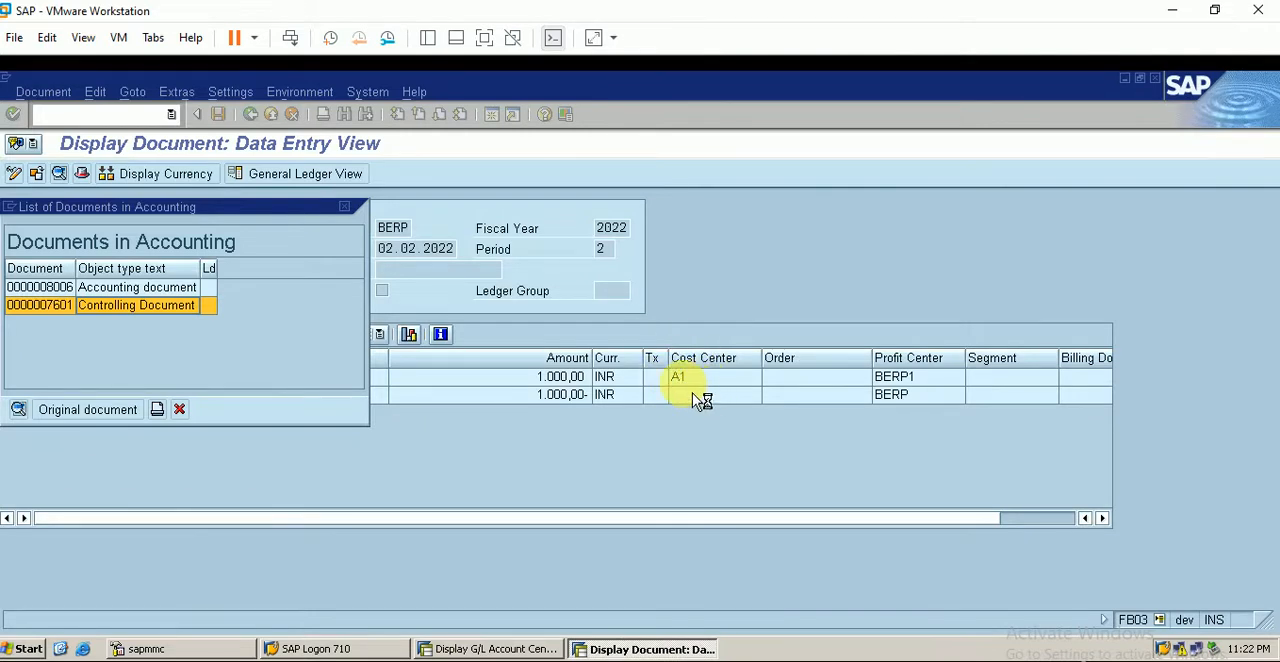
- Move the accounting document list aside and display the controlling document 7601
drag(229, 207, 811, 112)
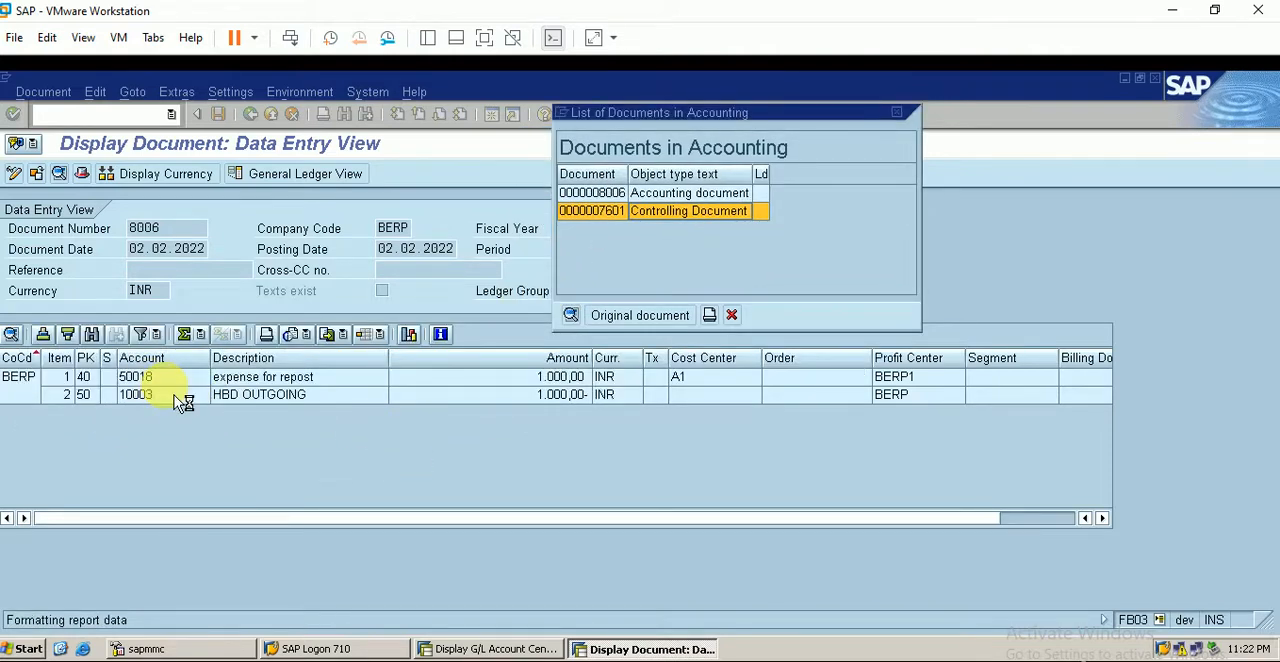
click(575, 316)
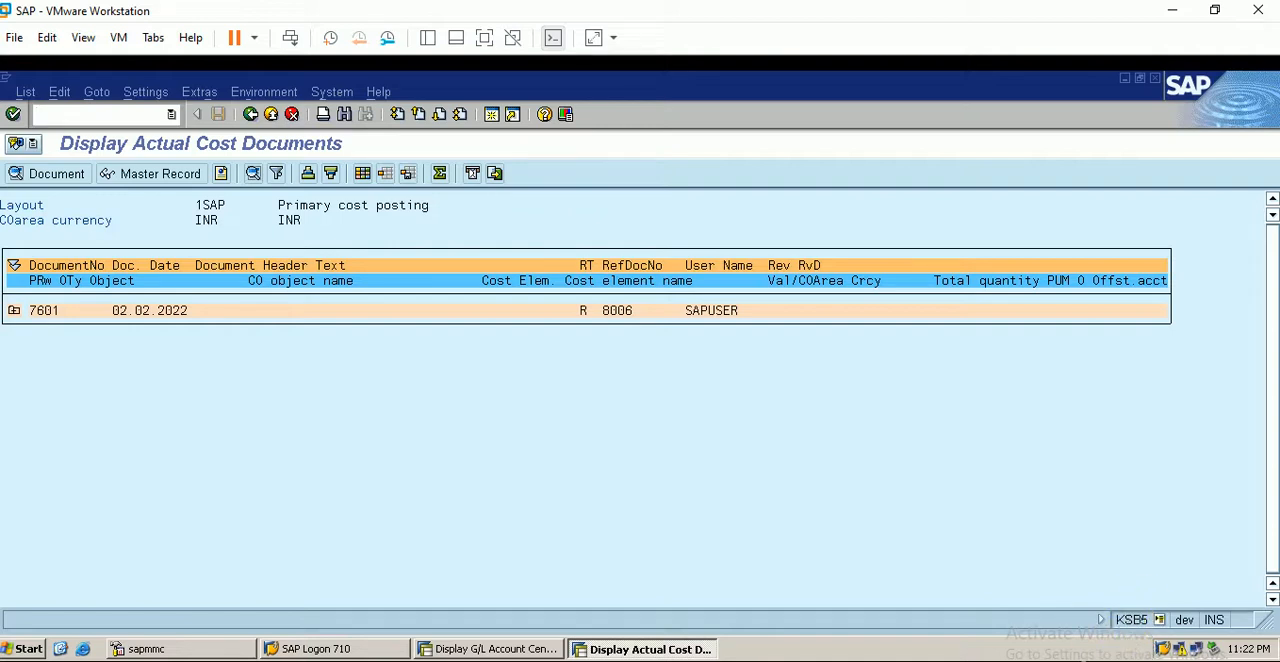
- Switch to the Excel worksheet and enter ksb5 in cell D6 above the CO heading
key(alt+Tab)
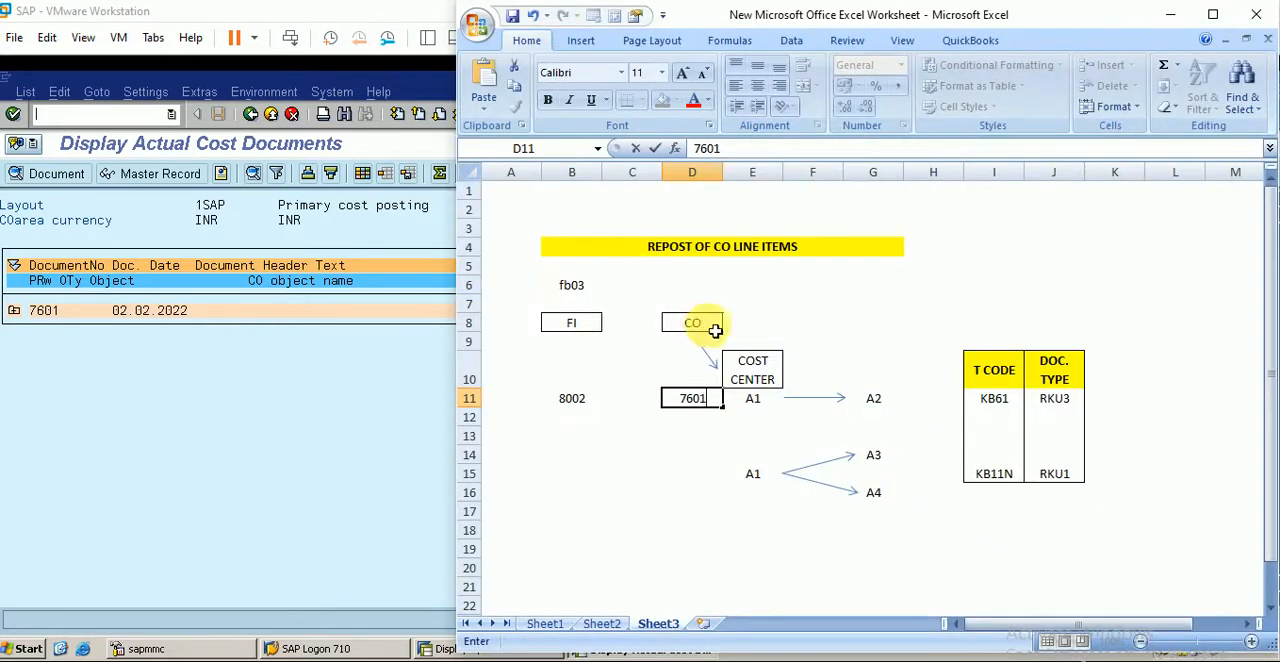
click(694, 285)
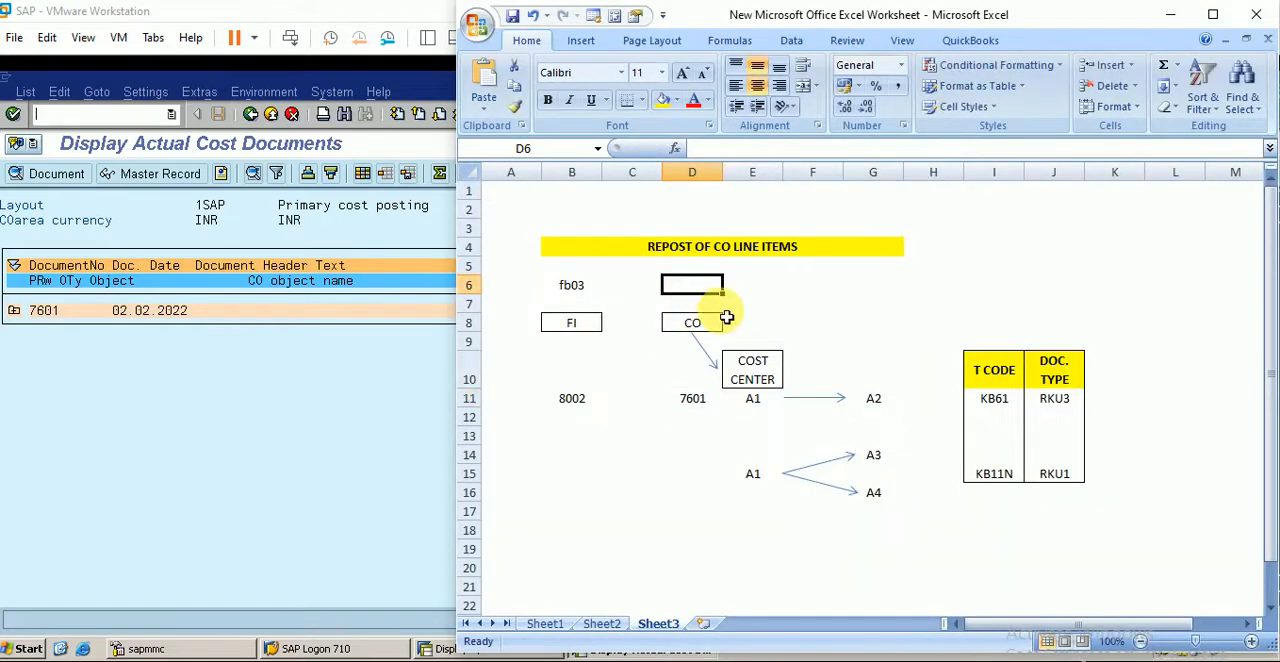
text(ksb5)
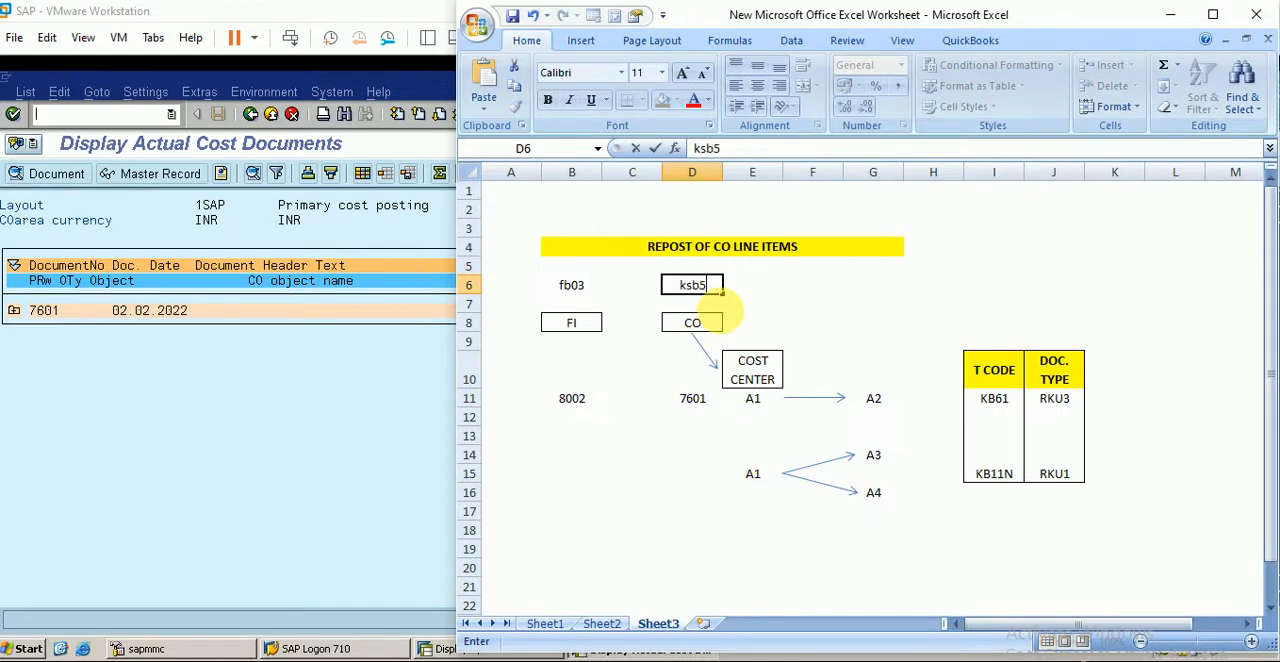
click(700, 408)
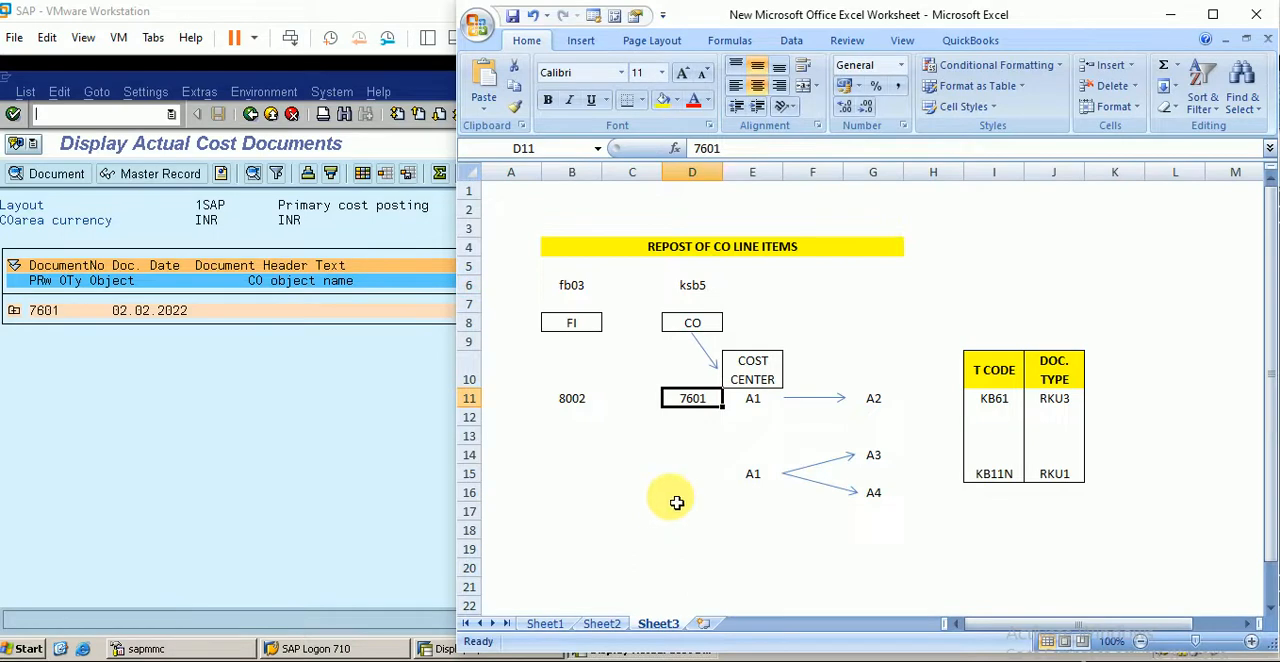
- Switch to SAP, expand controlling document 7601 to examine its cost line and offsetting account, and return to SAP Easy Access
click(391, 443)
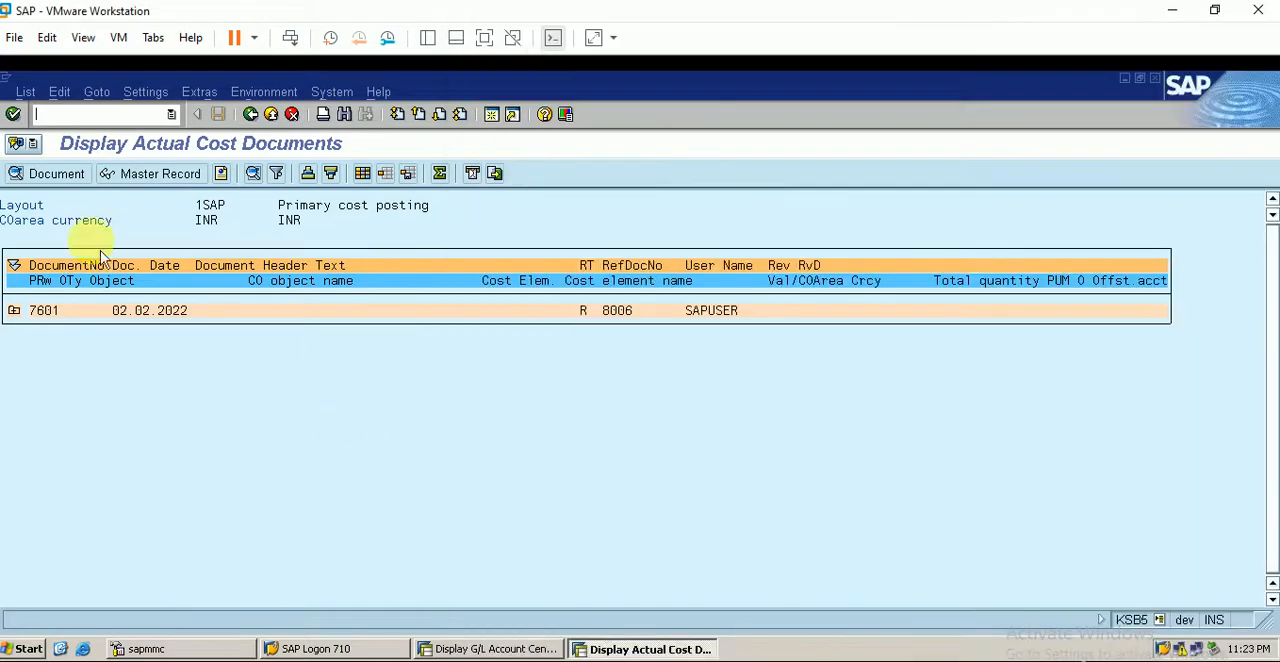
click(17, 311)
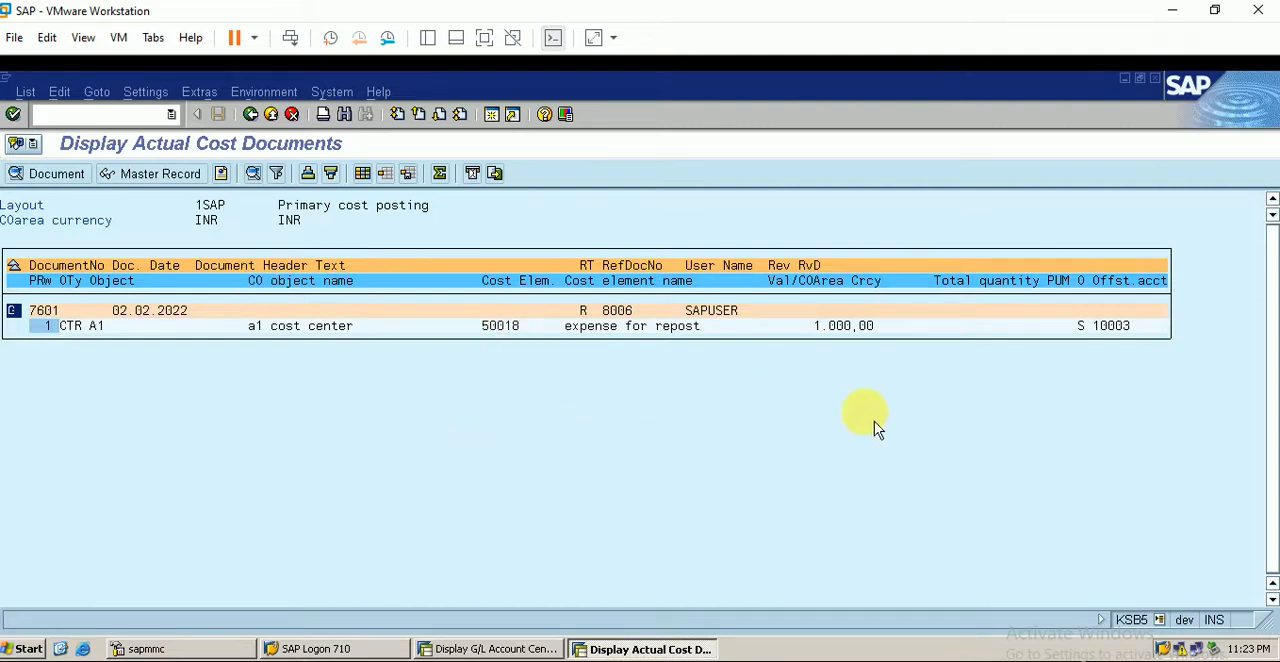
click(1121, 333)
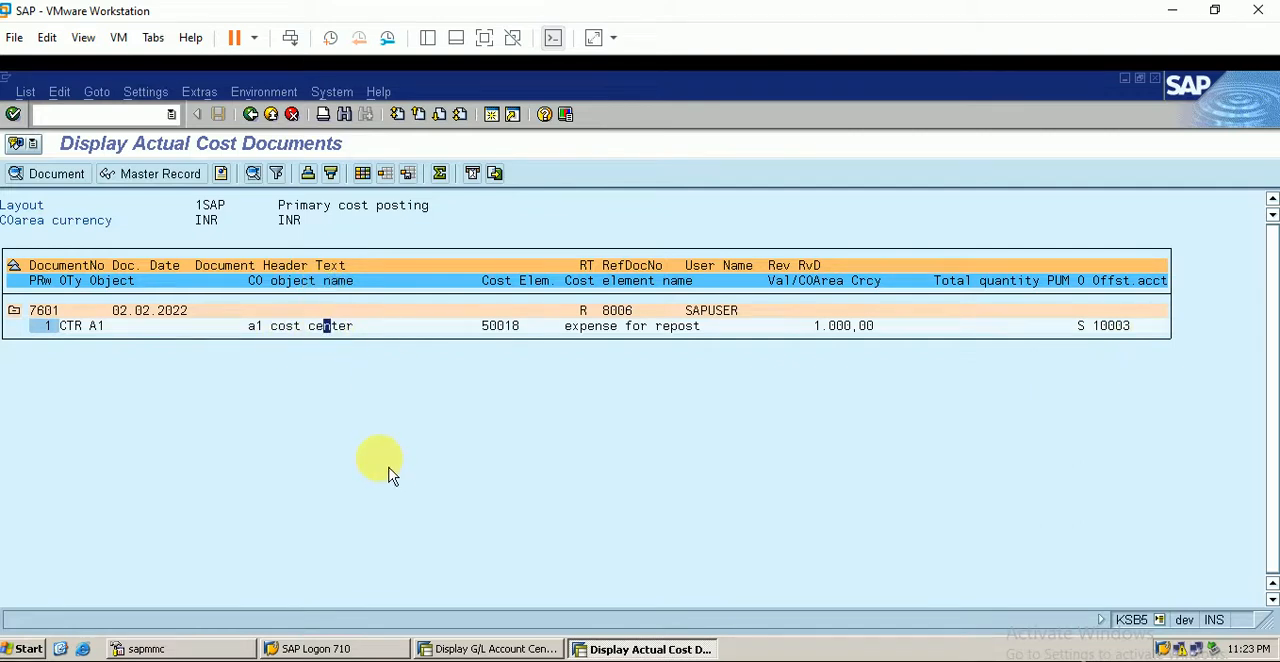
click(126, 114)
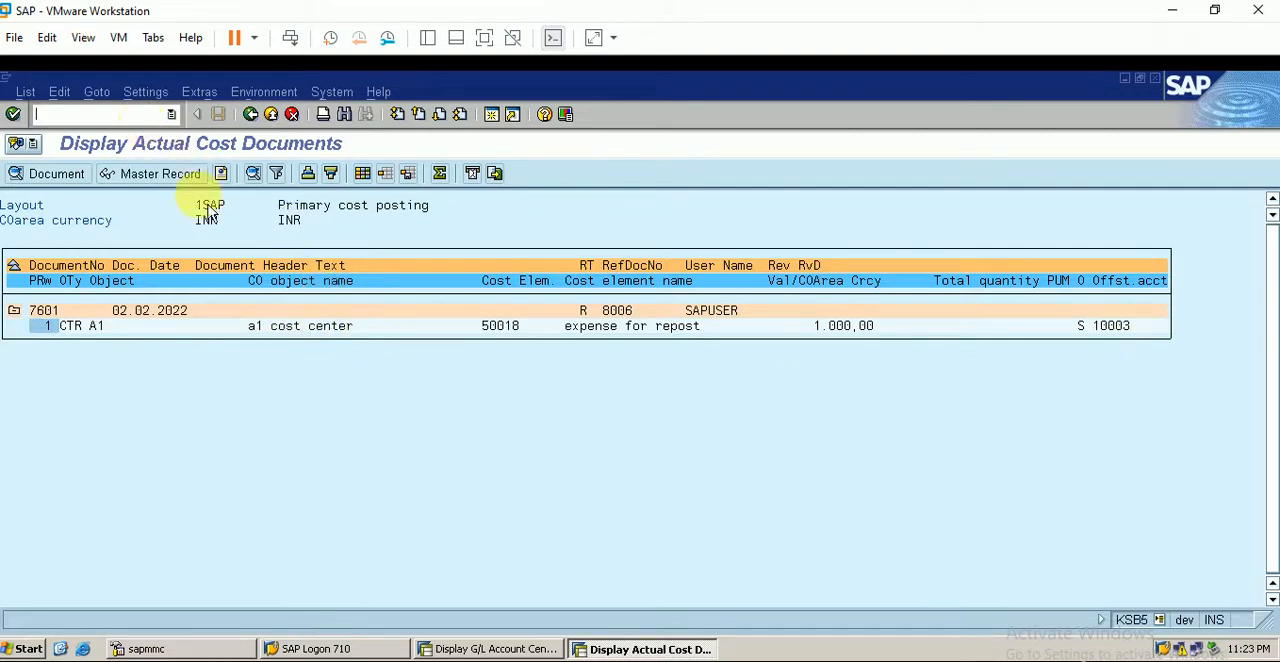
key(Return)
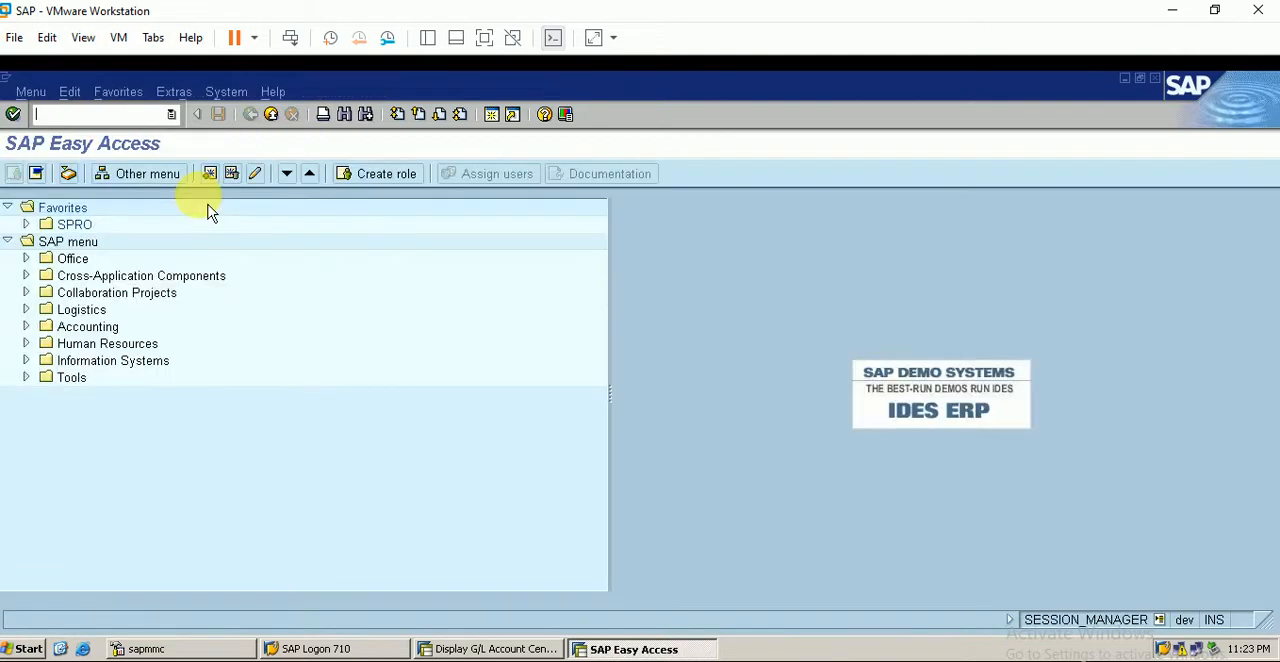
- Switch to the Excel worksheet and review the planned repost from cost center A1 to A2 with its transaction code and document type
key(alt+Tab)
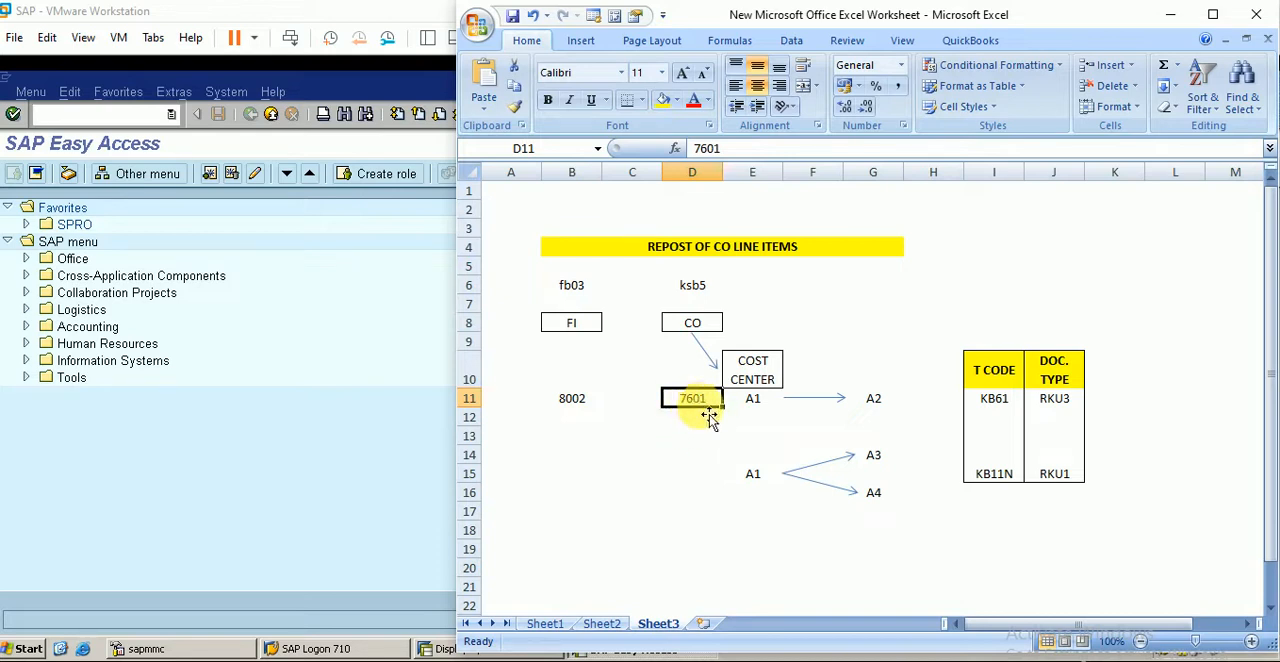
click(750, 401)
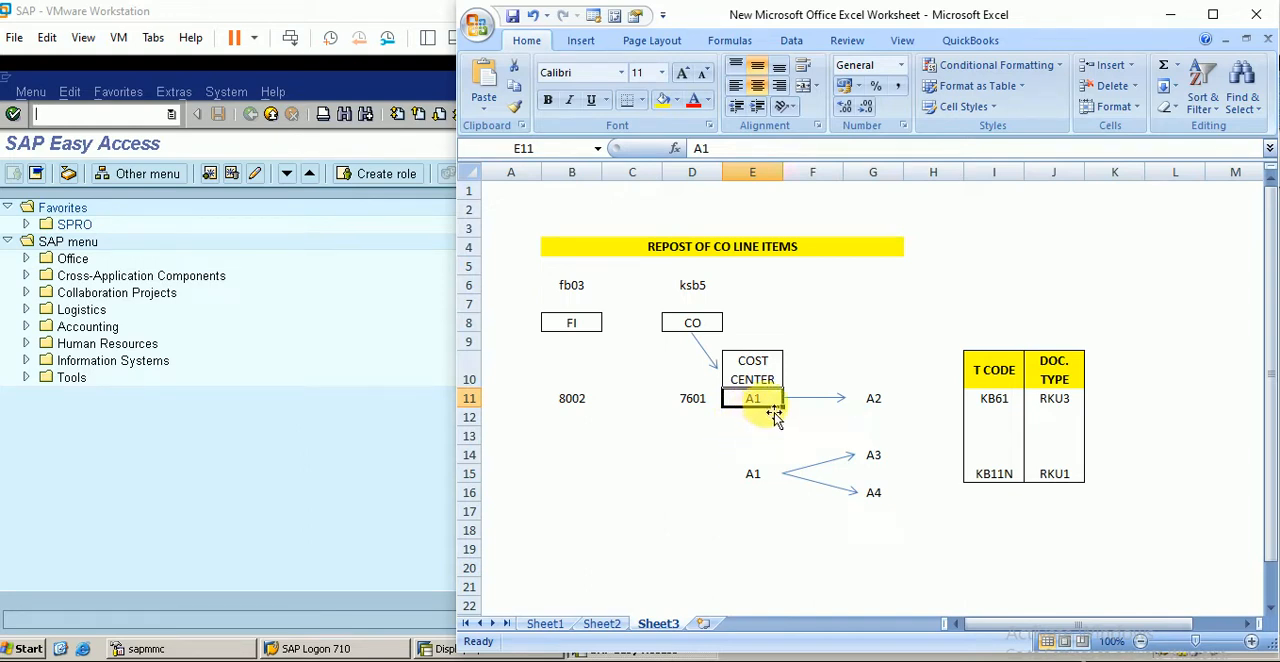
click(877, 401)
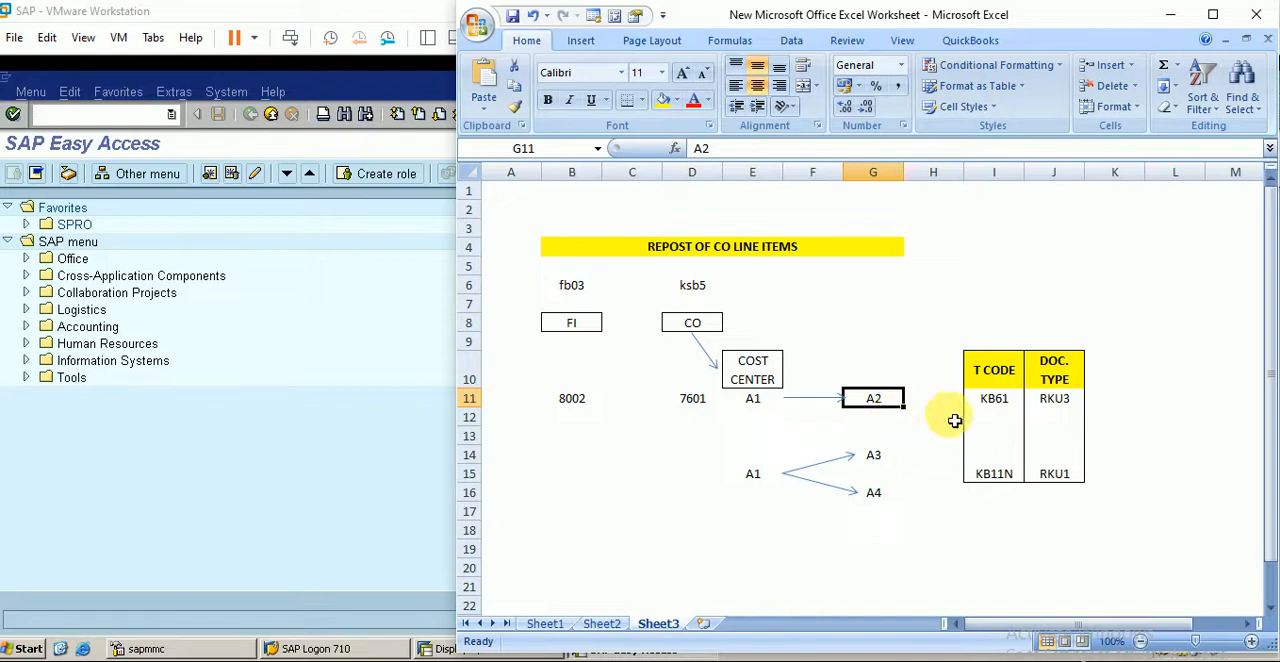
click(990, 404)
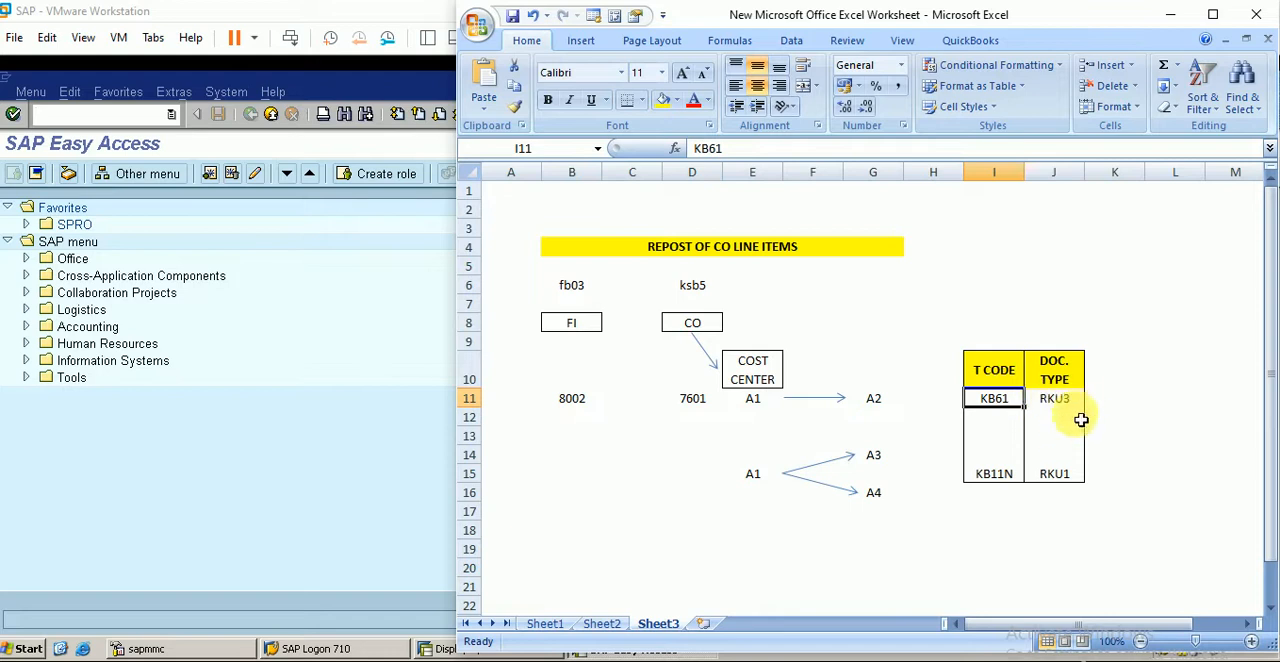
- Switch to SAP, open transaction KANK for CO document number ranges and set the CO area to BERP
click(357, 377)
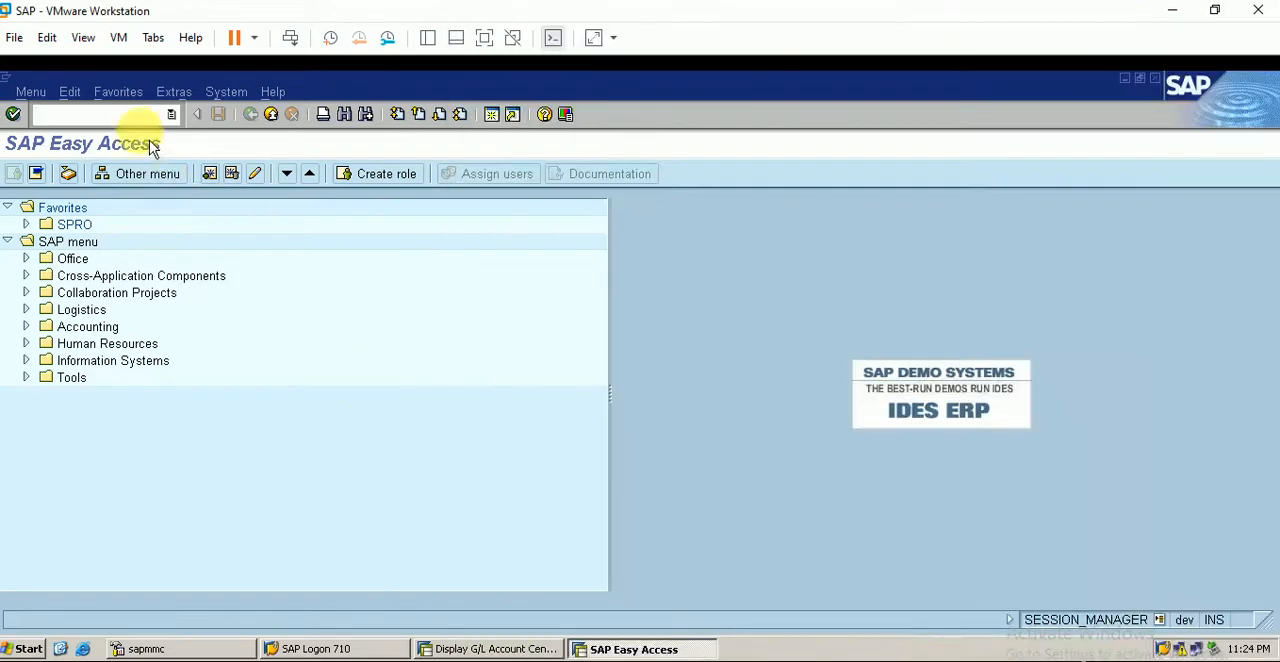
click(133, 115)
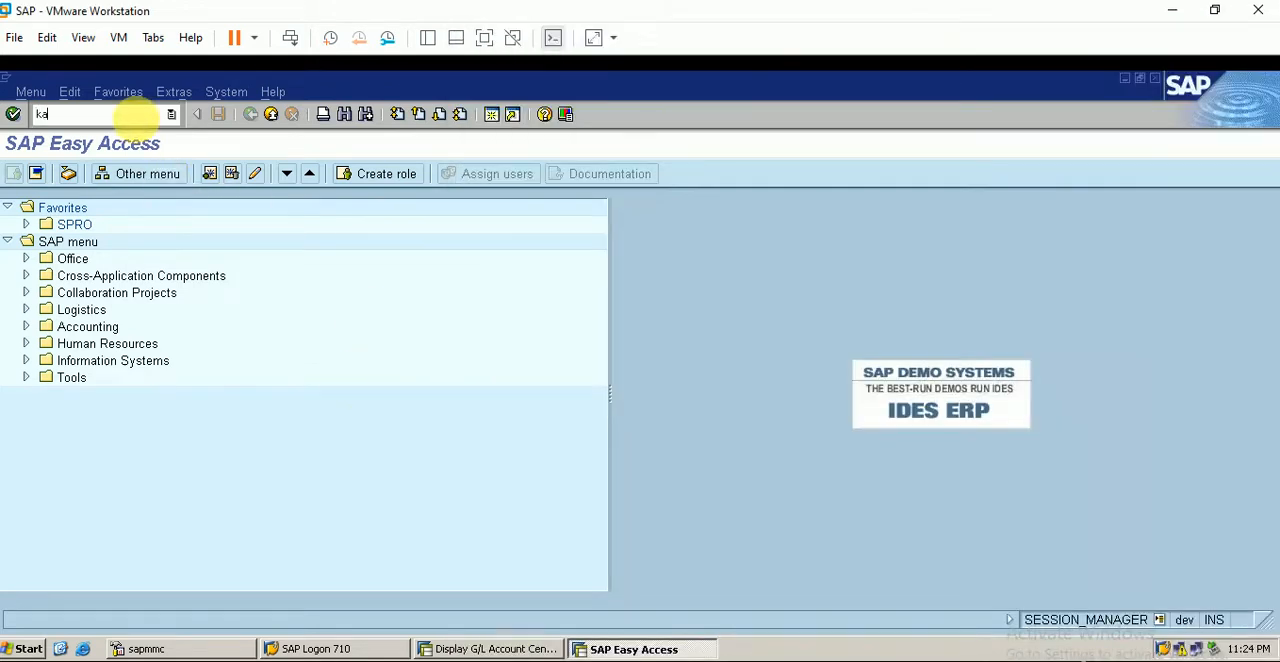
key(Return)
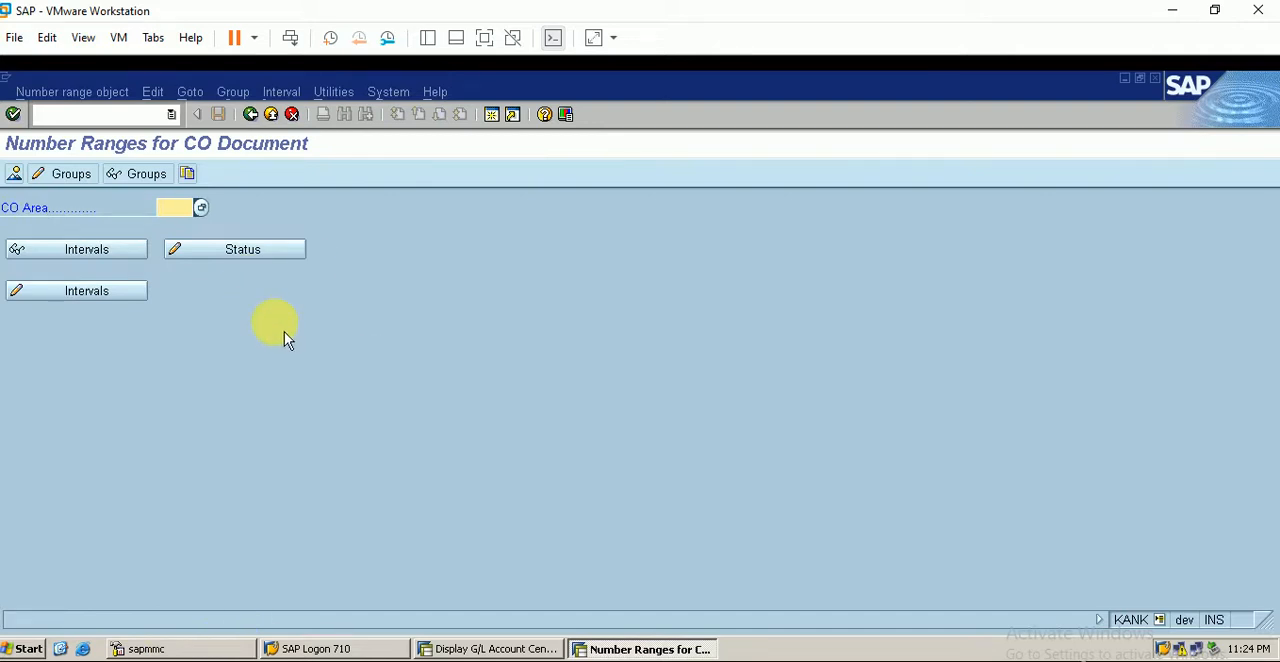
text(ber)
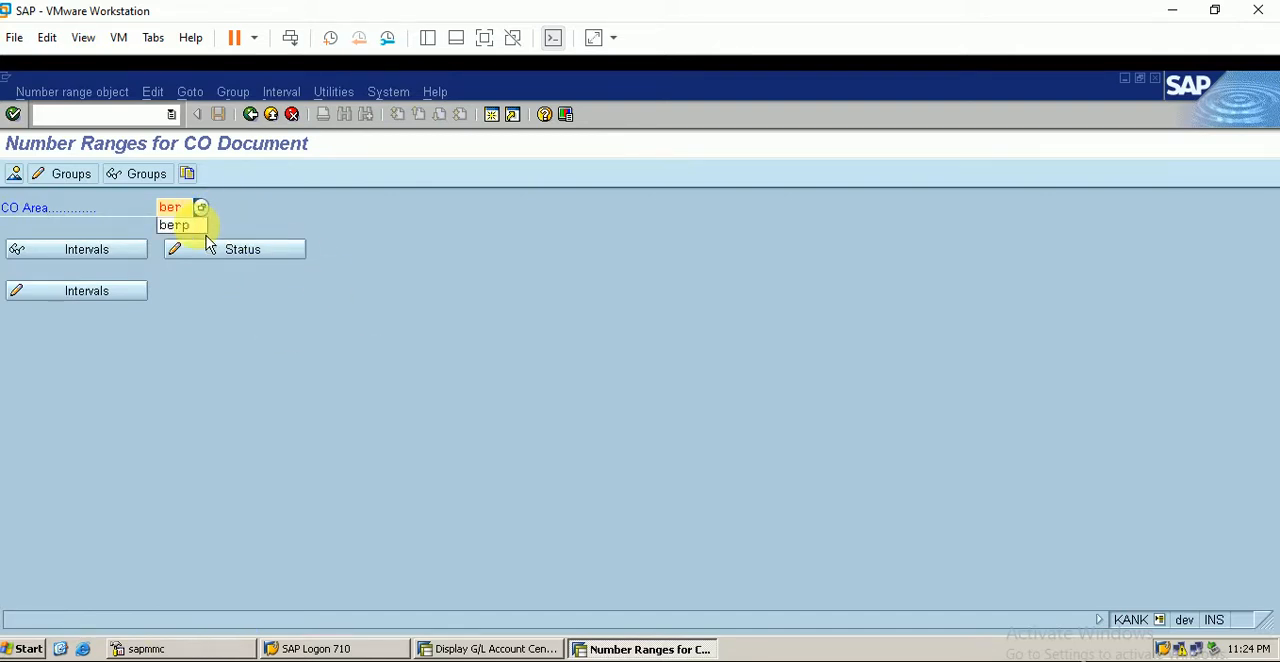
click(195, 225)
key(Return)
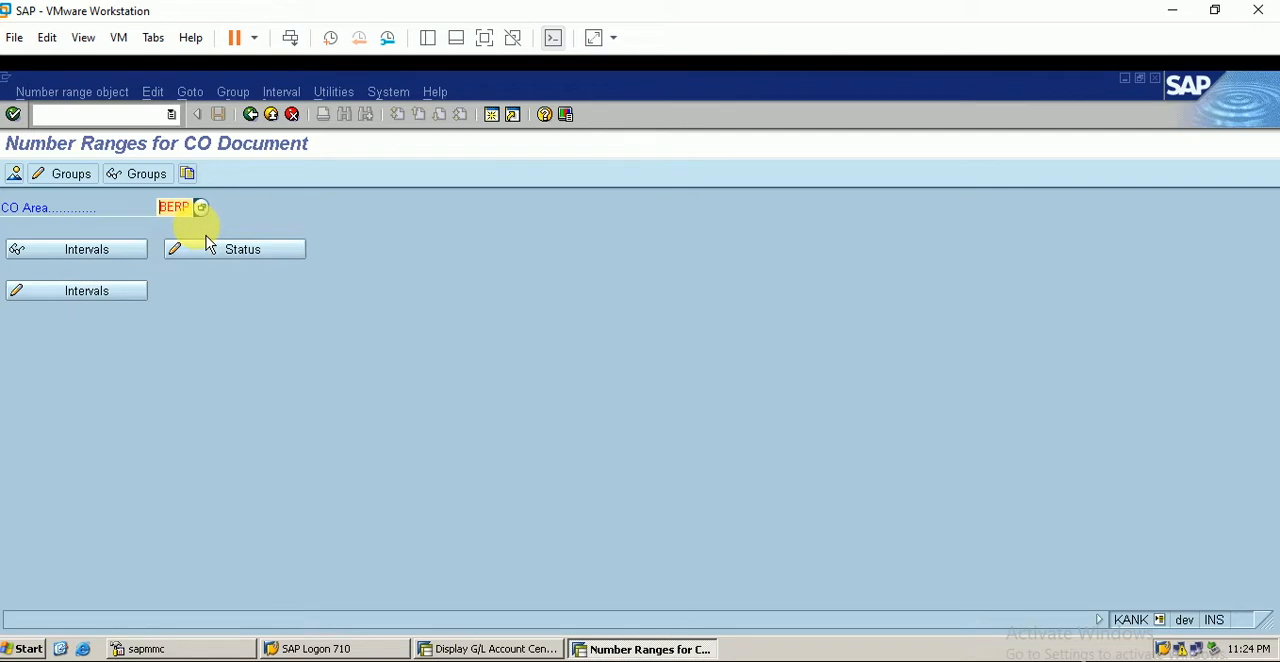
- Open the number range groups for maintenance and assign element RKU3 Repost CO line items to group berp
click(79, 183)
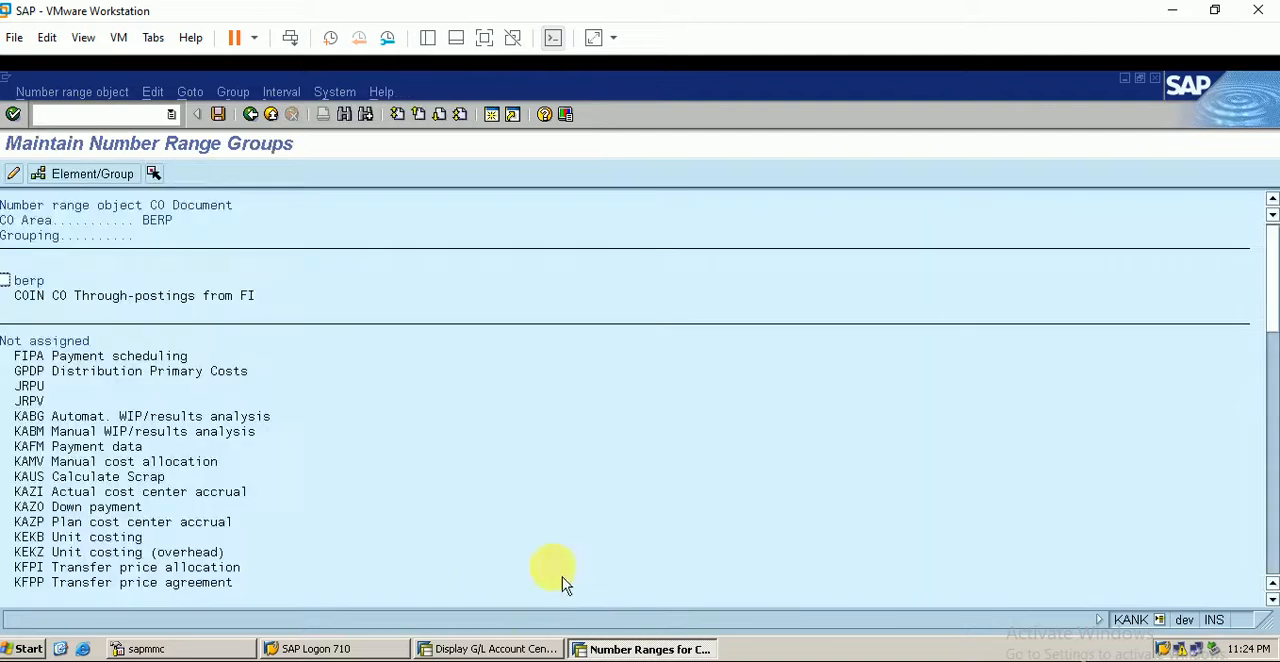
scroll(29, 334, down, 1)
scroll(14, 302, up, 1)
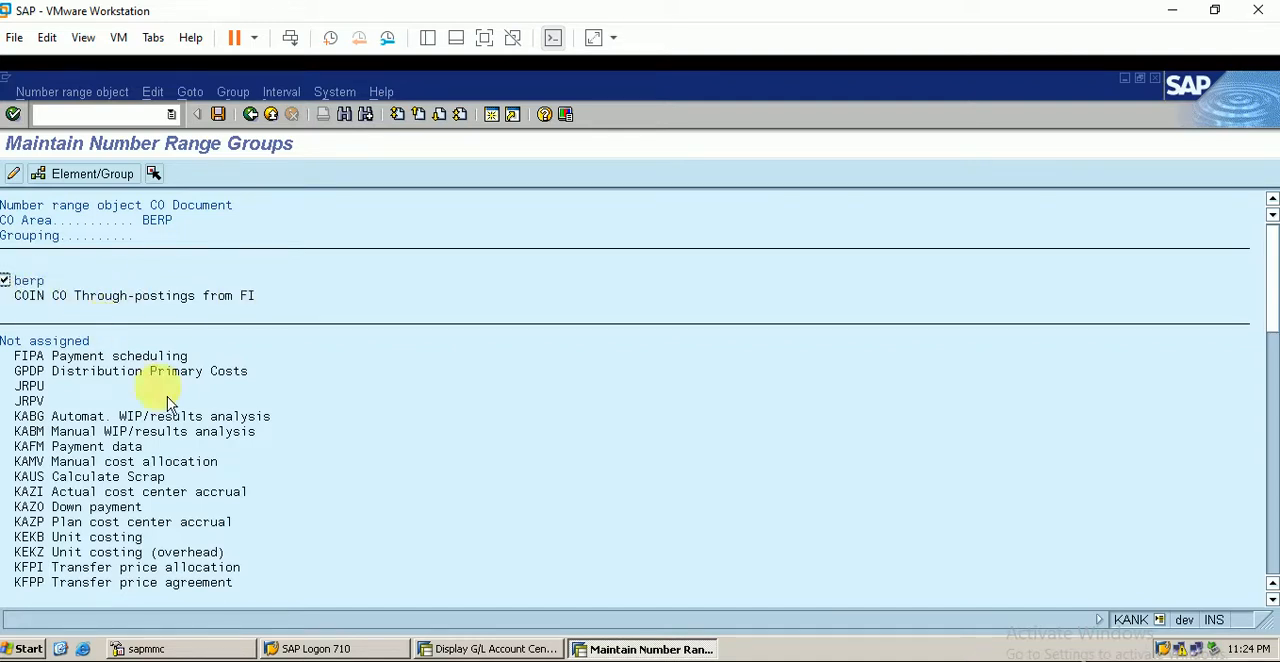
scroll(165, 420, down, 7)
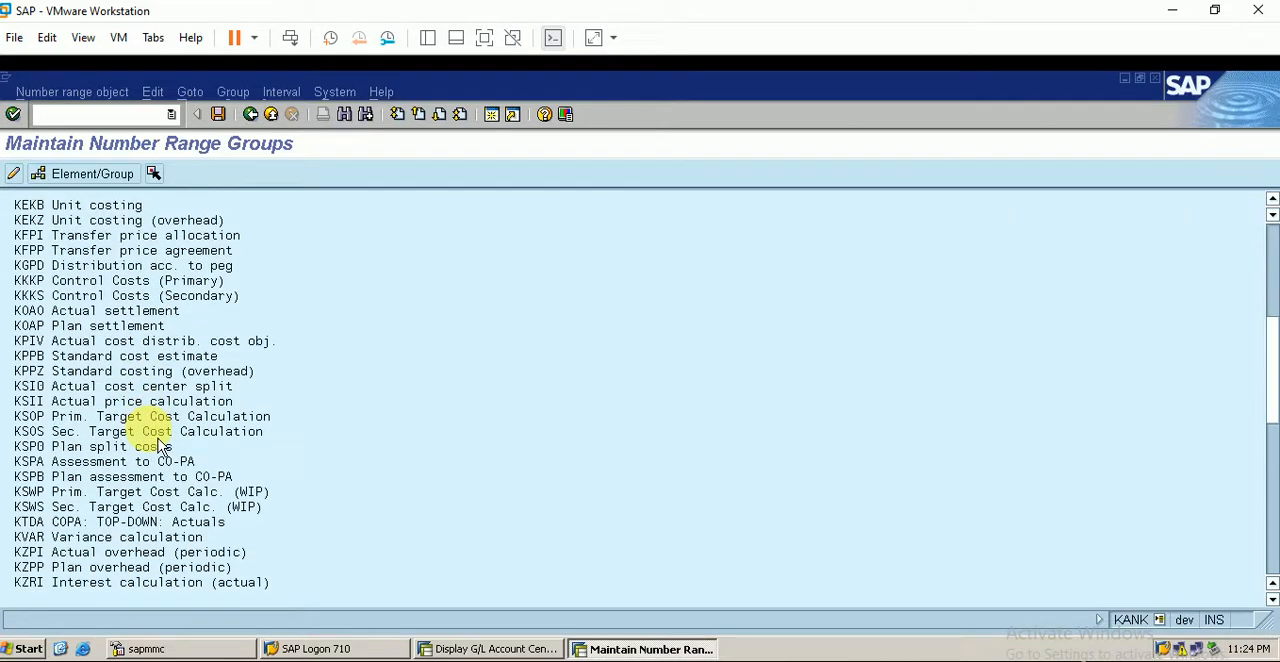
scroll(160, 446, down, 6)
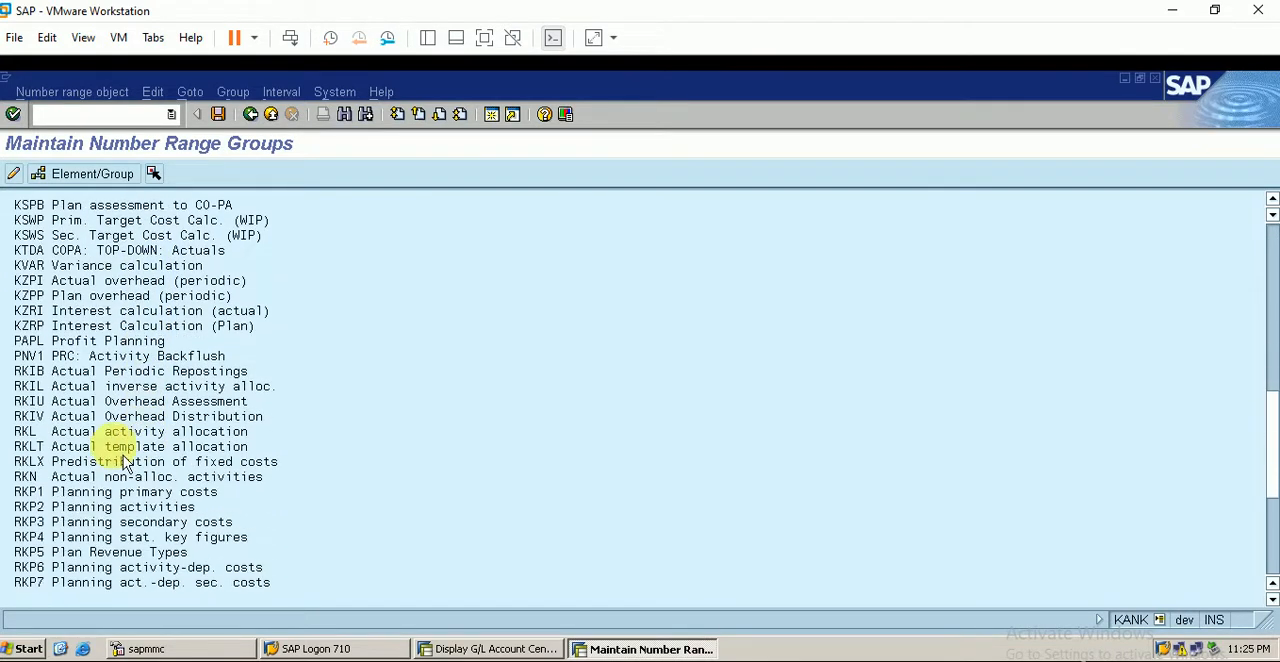
scroll(55, 543, down, 6)
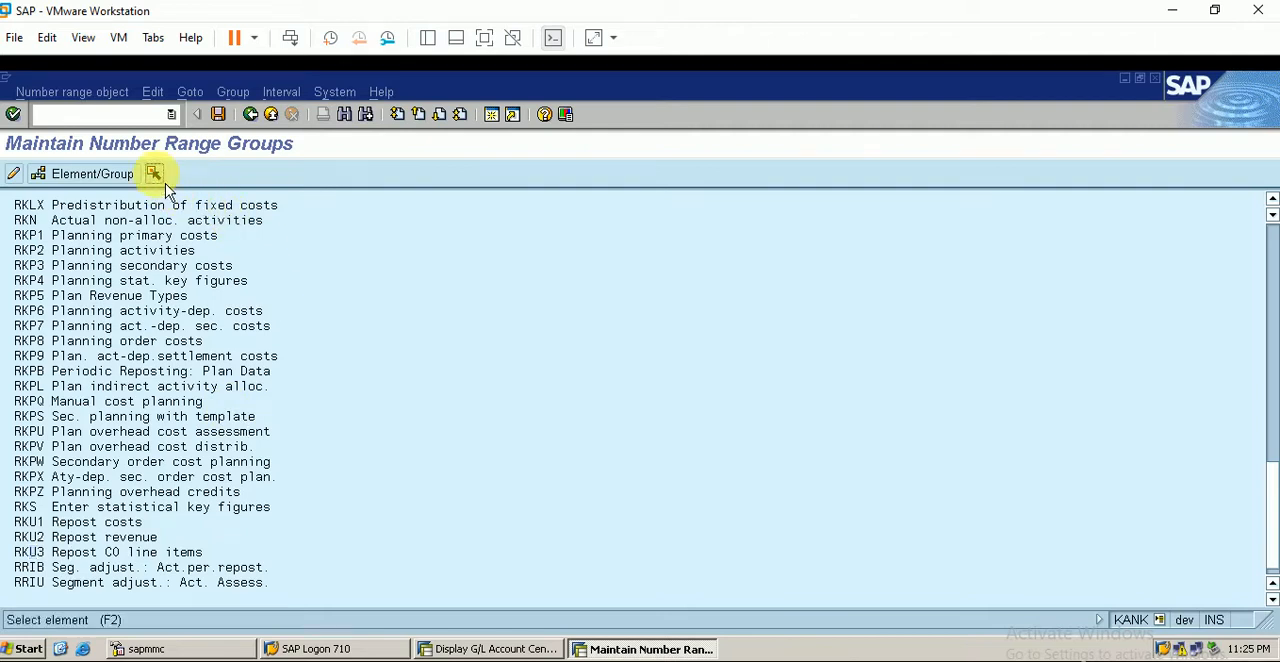
click(96, 180)
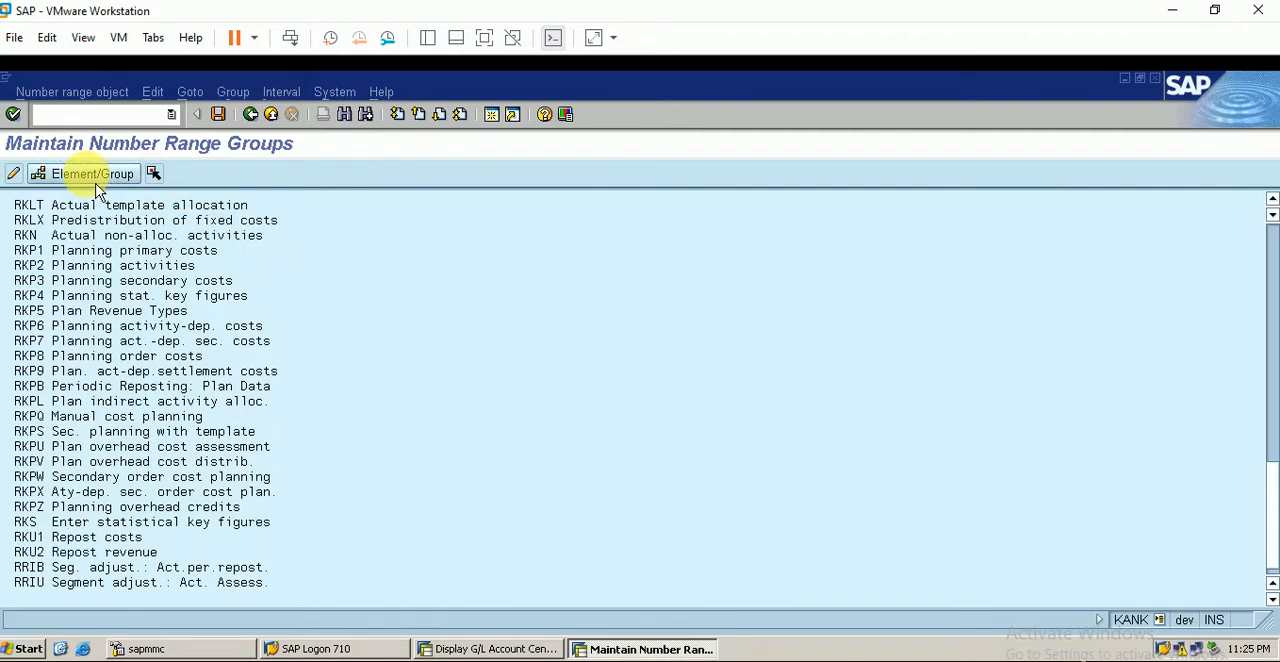
- Check the elements assigned to number range group berp and save the group assignment
scroll(100, 280, up, 8)
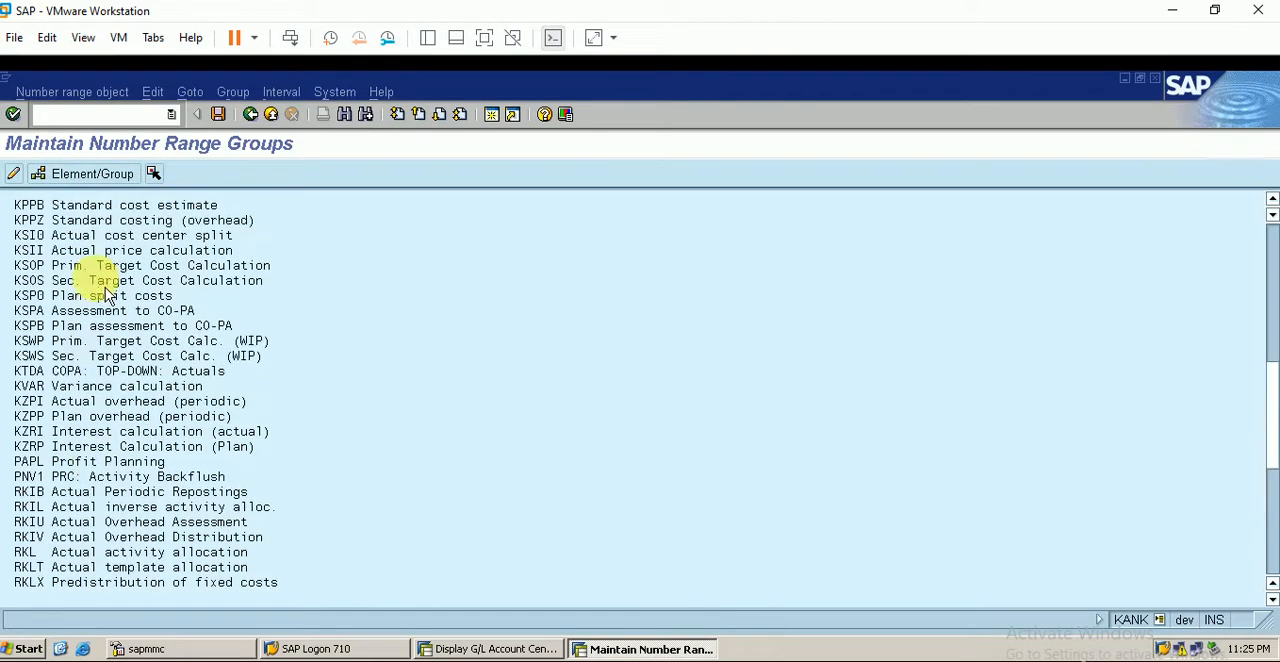
scroll(105, 292, up, 10)
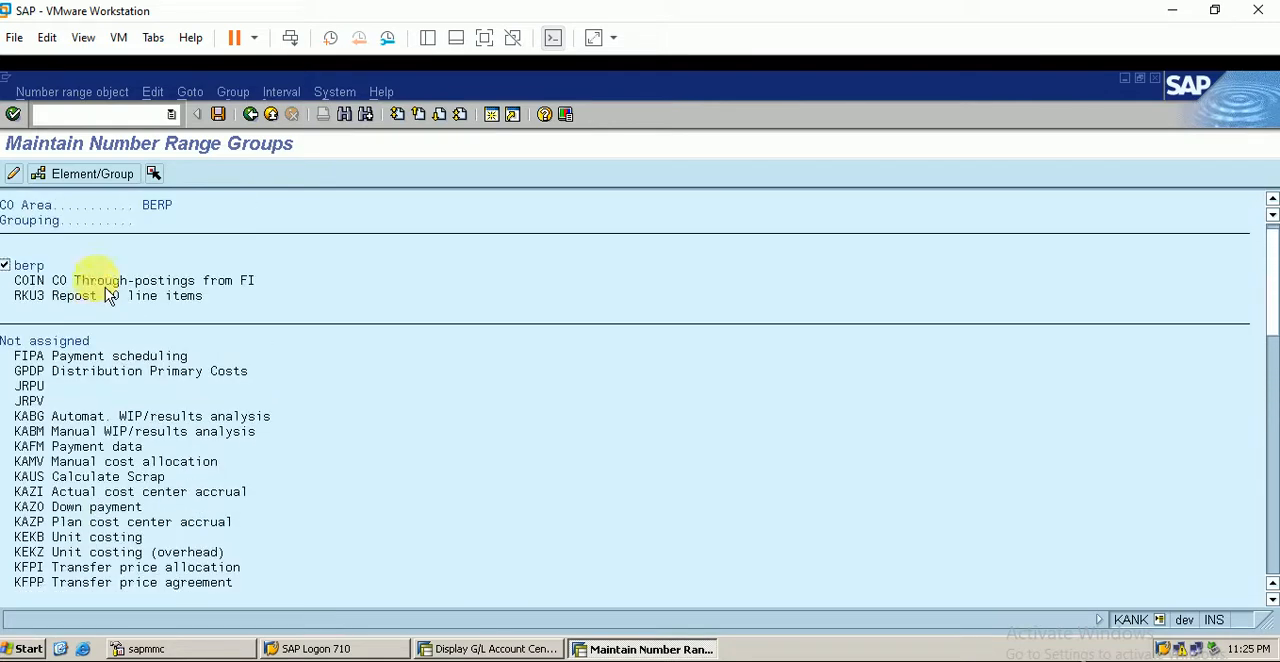
scroll(105, 287, up, 1)
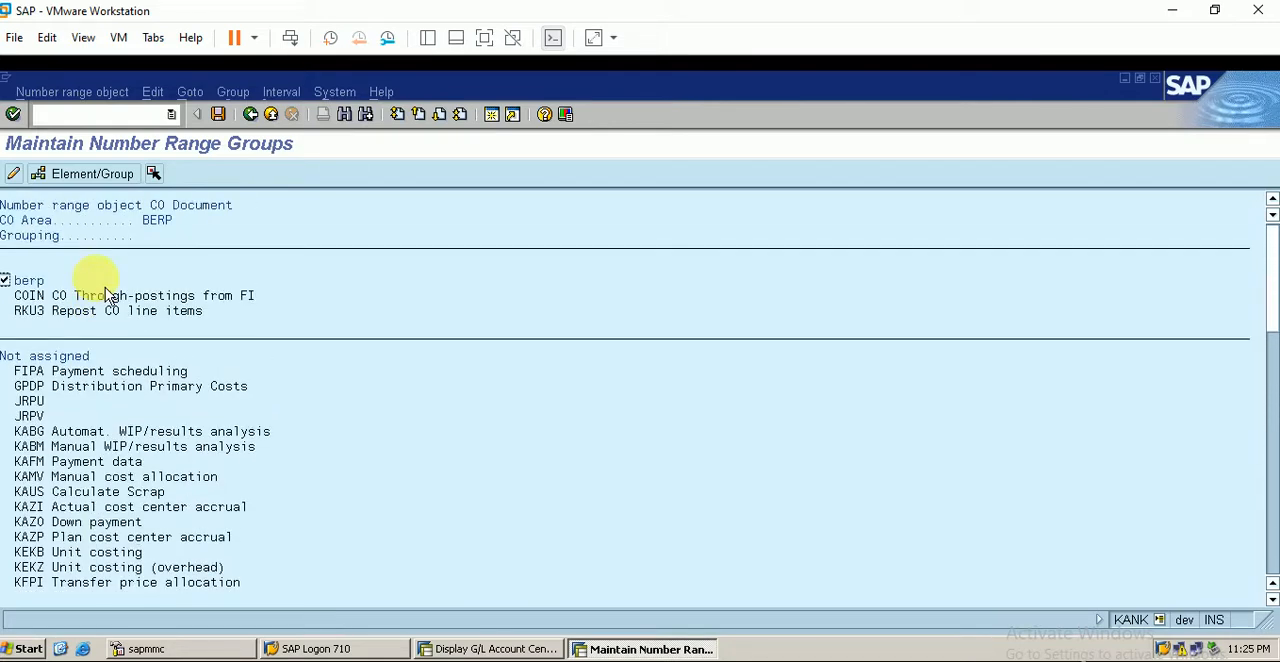
click(220, 116)
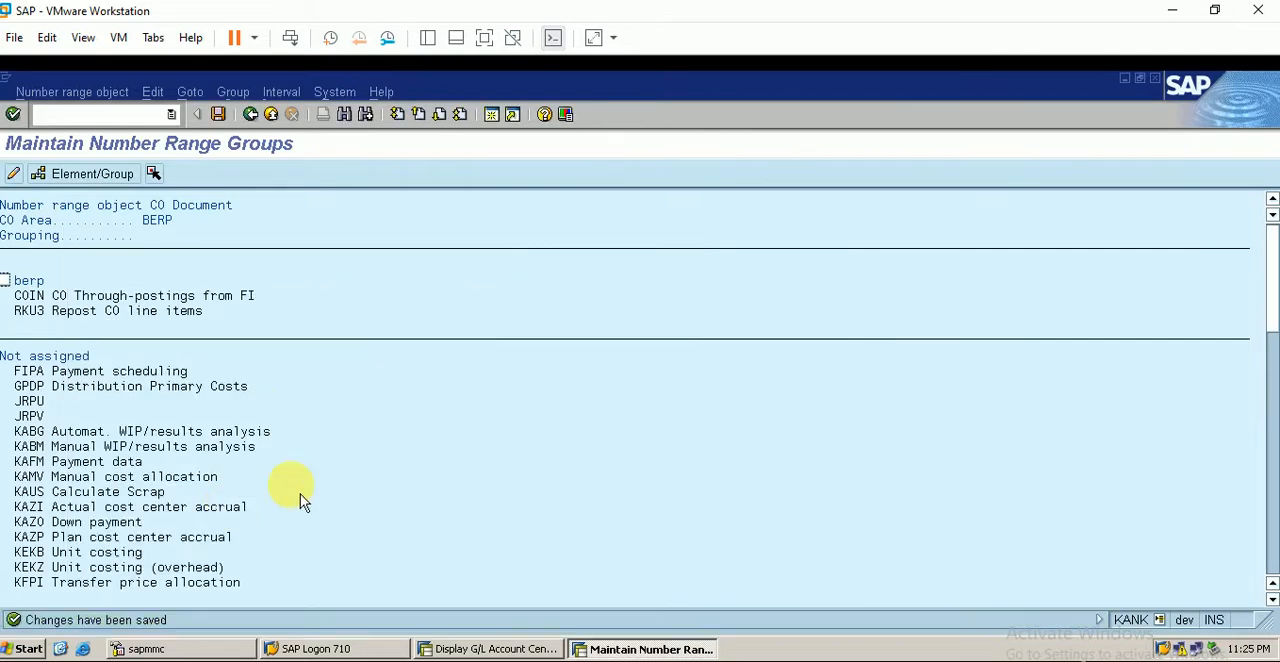
click(218, 114)
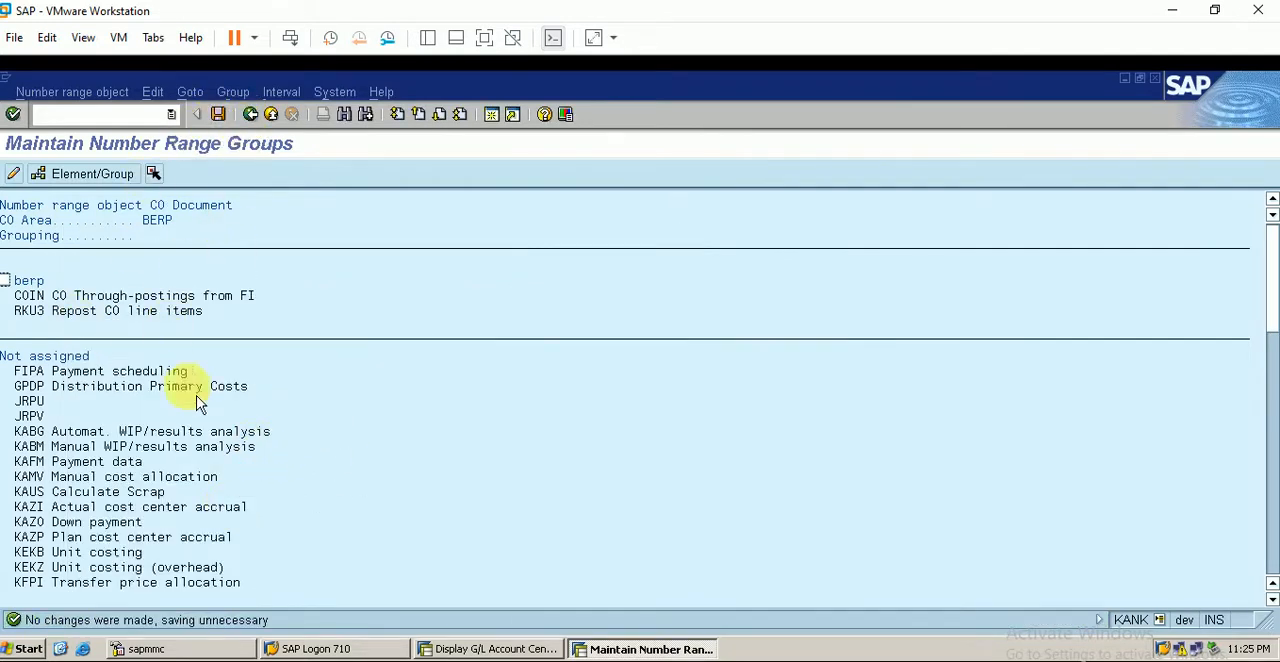
- Check the repost transaction code in the Excel worksheet, return to SAP and open transaction KB61
key(alt+Tab)
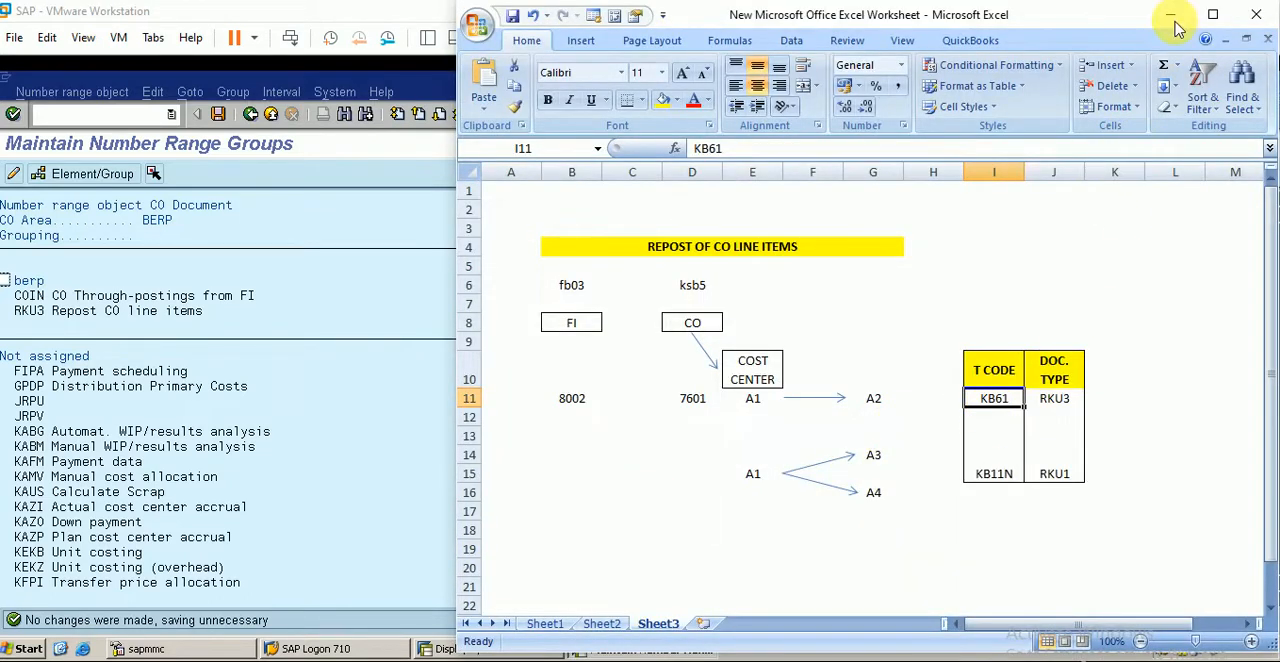
click(96, 112)
click(104, 114)
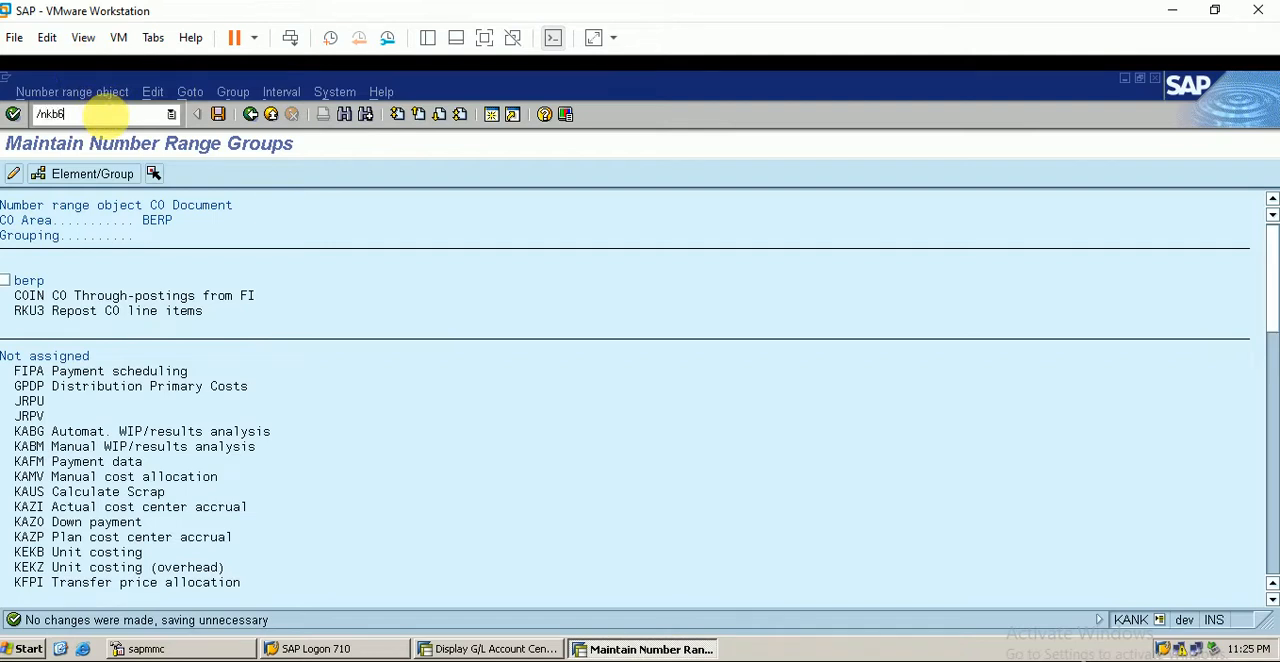
key(Return)
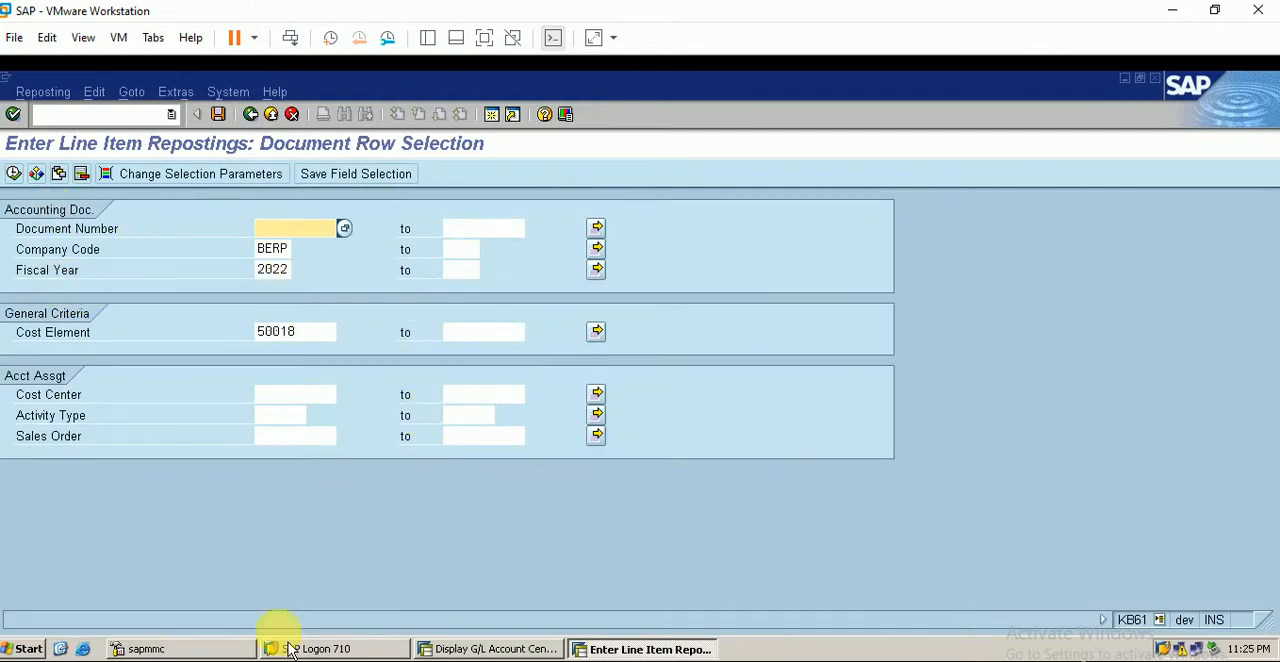
- Check the FI document number in the Excel worksheet and try to select document 8002 with cost element 50018 for reposting
click(354, 661)
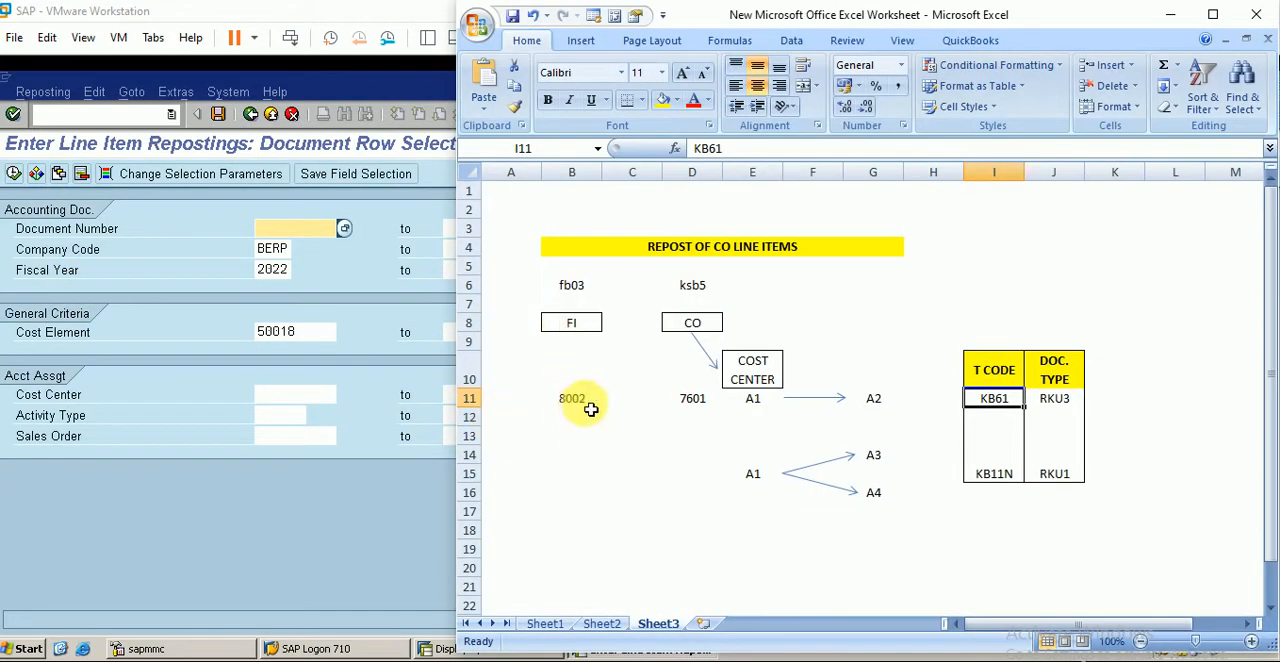
click(350, 475)
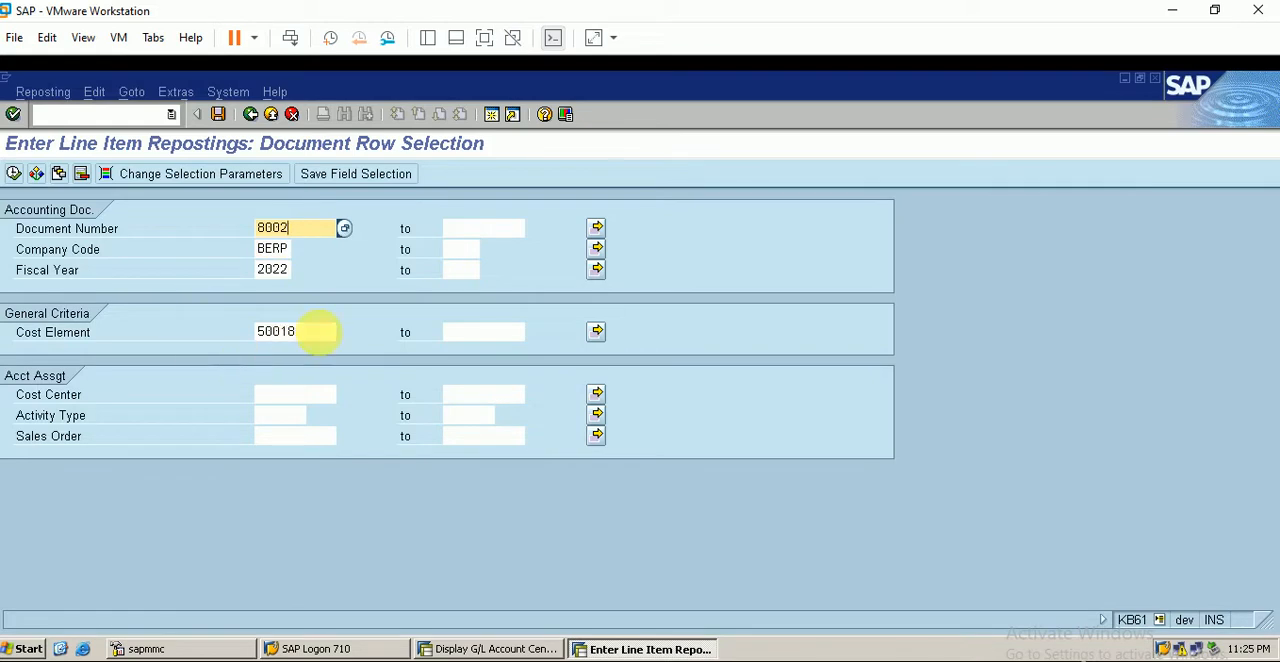
double_click(300, 332)
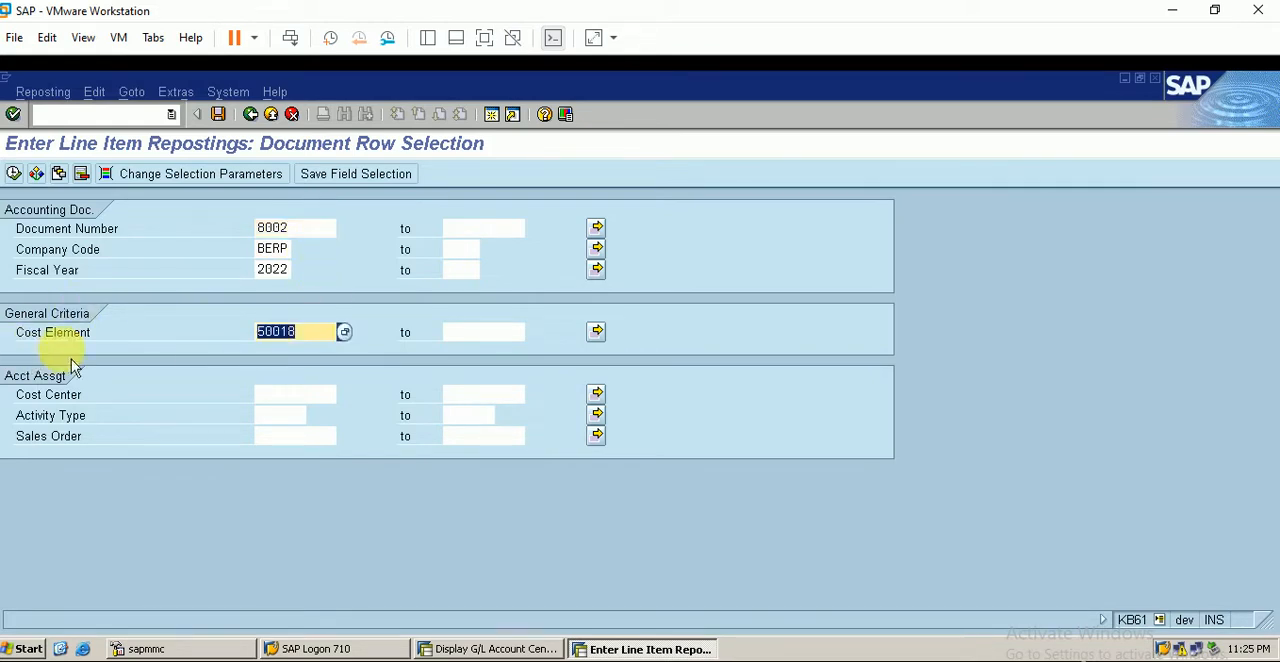
click(13, 173)
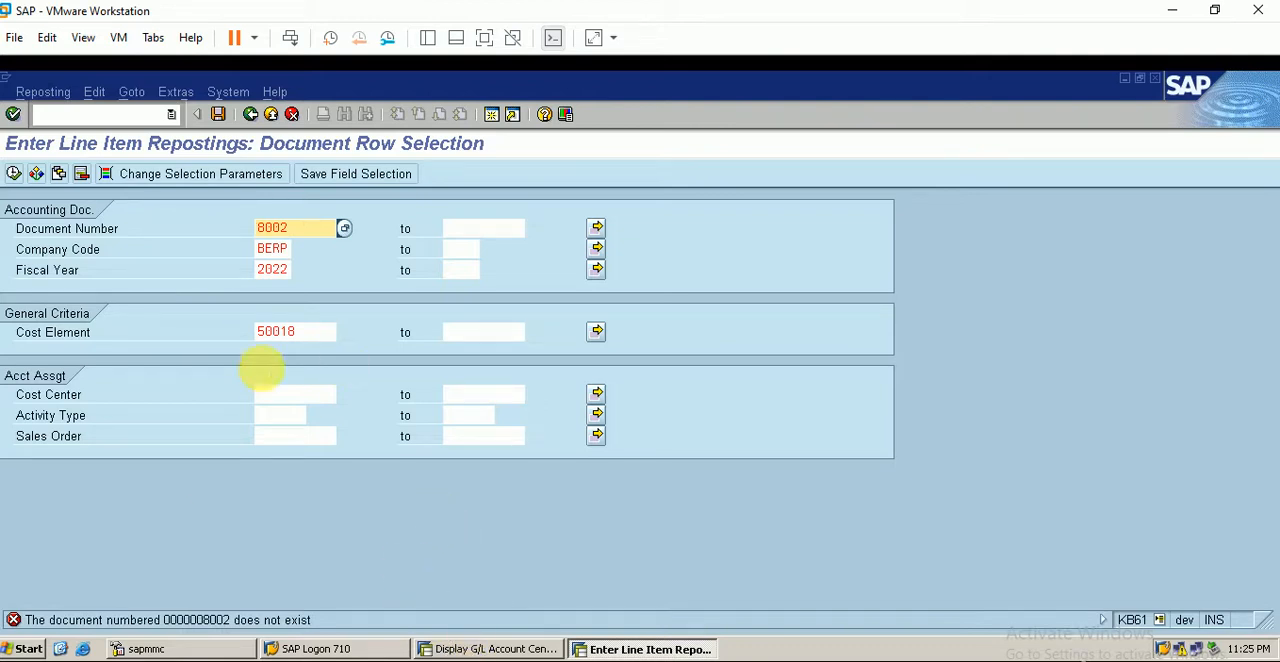
- Clear the cost element and look up the company code BERP documents for 2022, choosing reference document 8006 as the document number
click(318, 332)
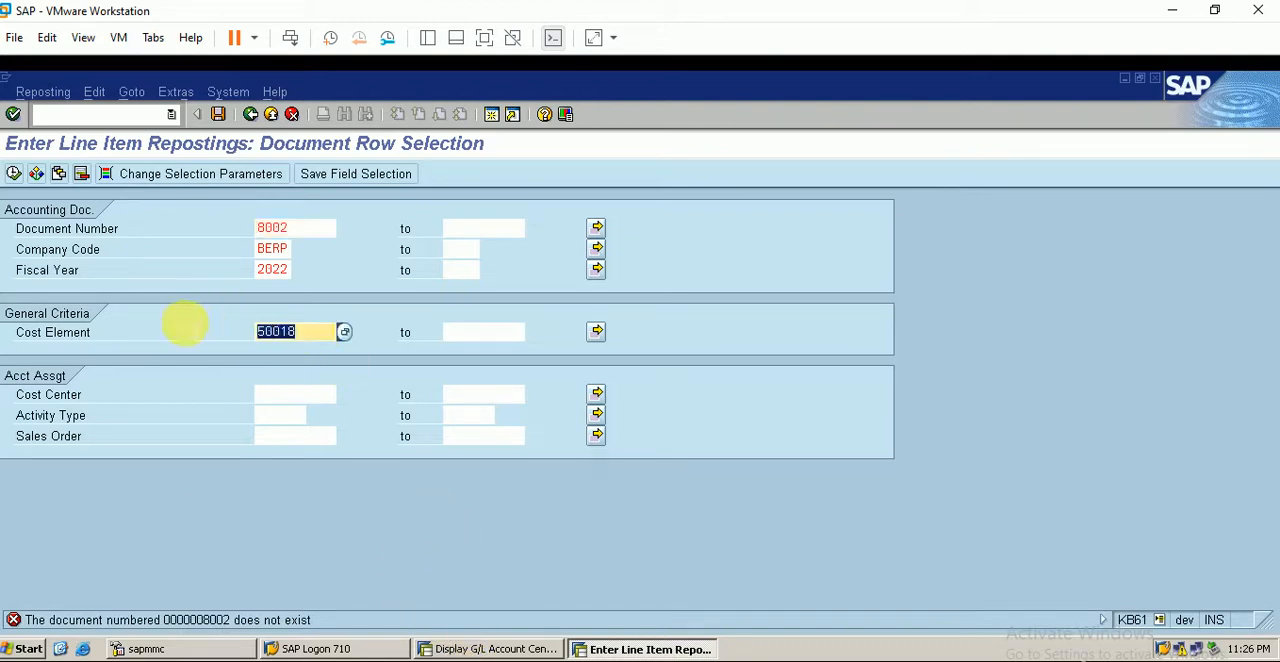
key(BackSpace)
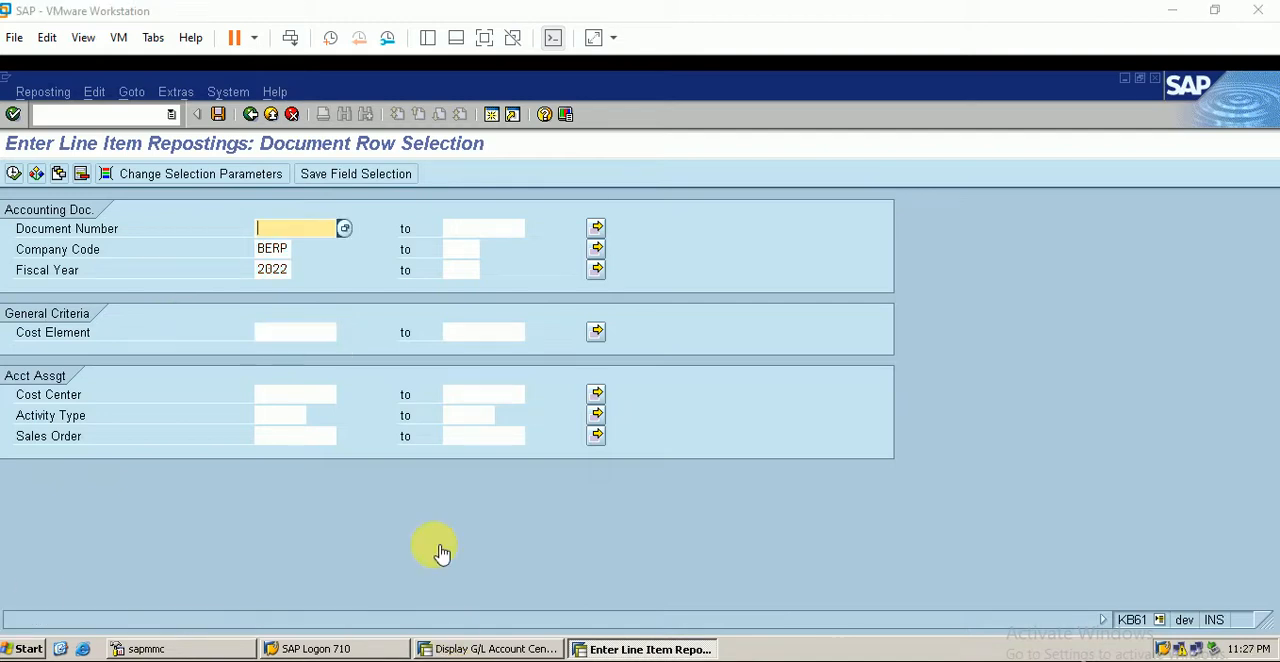
click(344, 229)
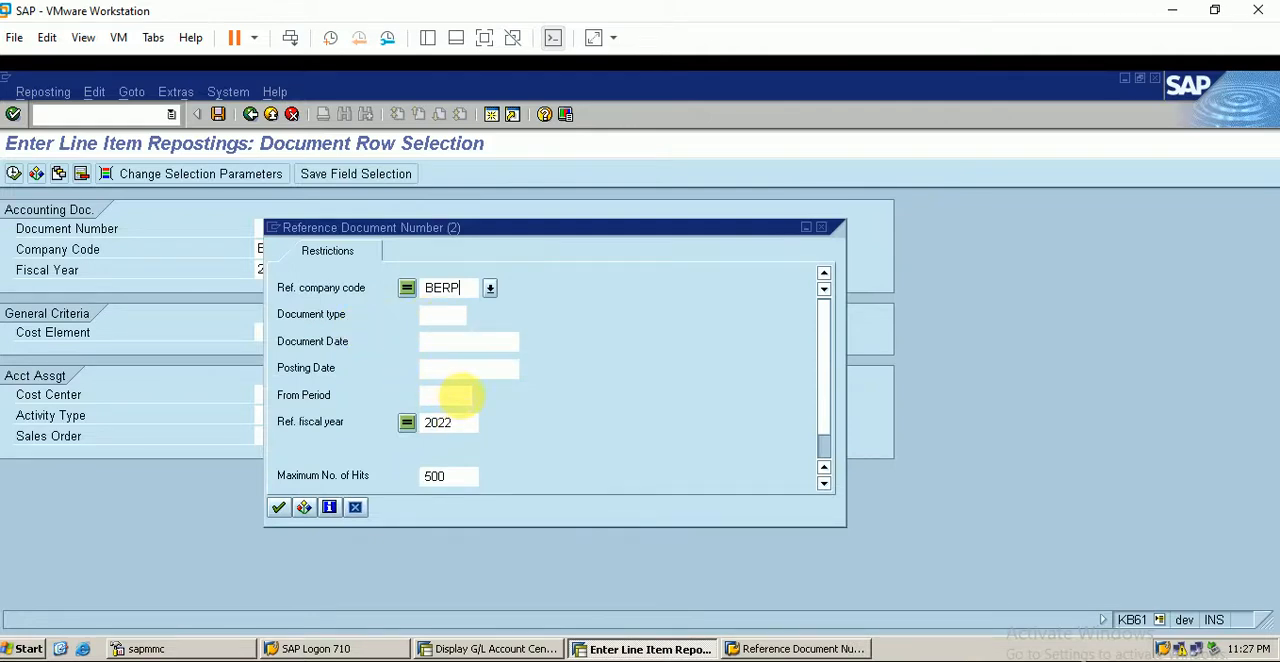
key(Return)
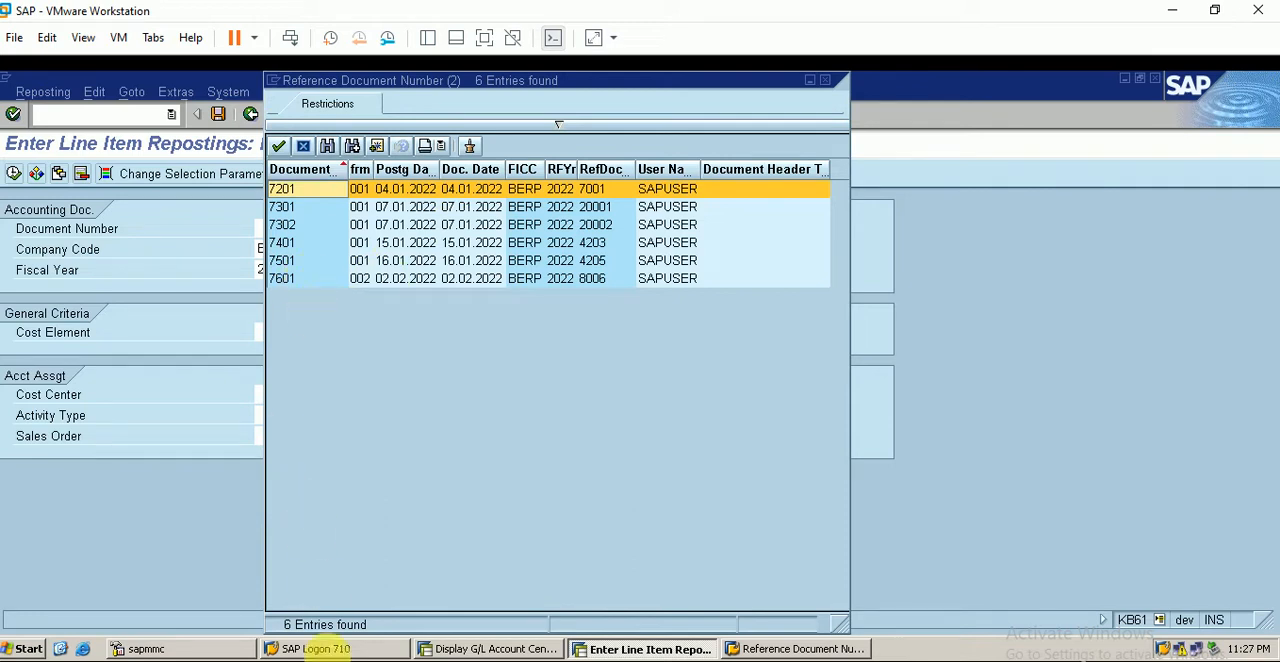
click(366, 660)
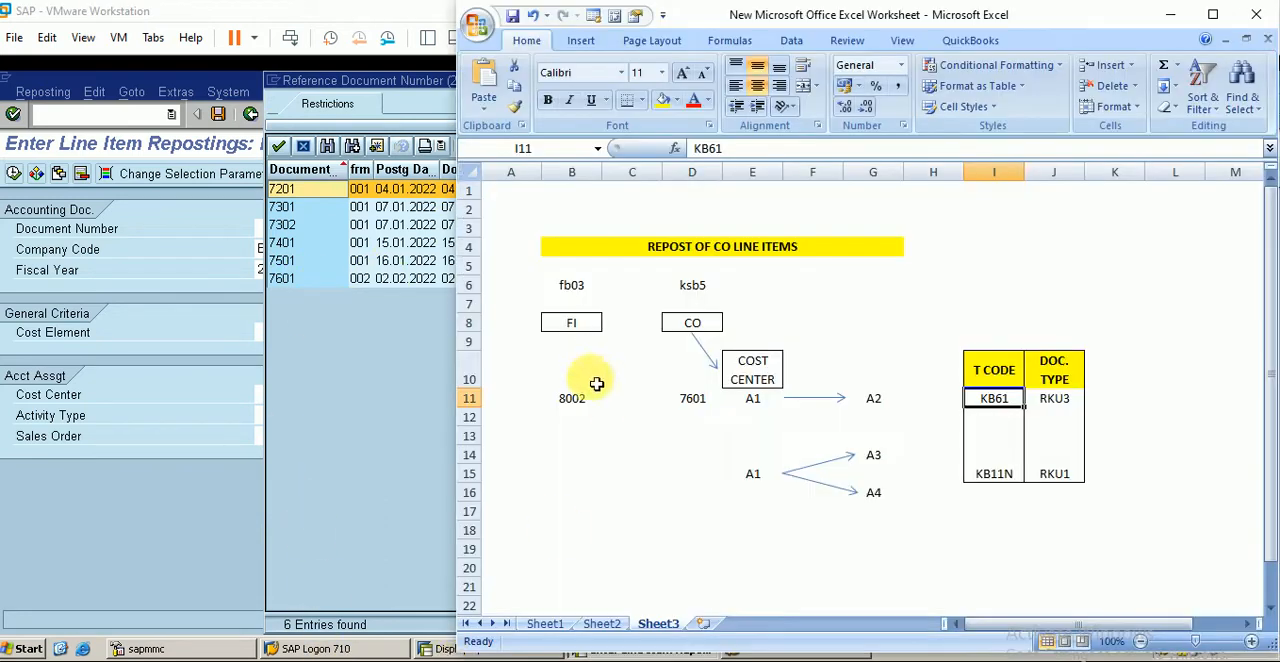
click(397, 93)
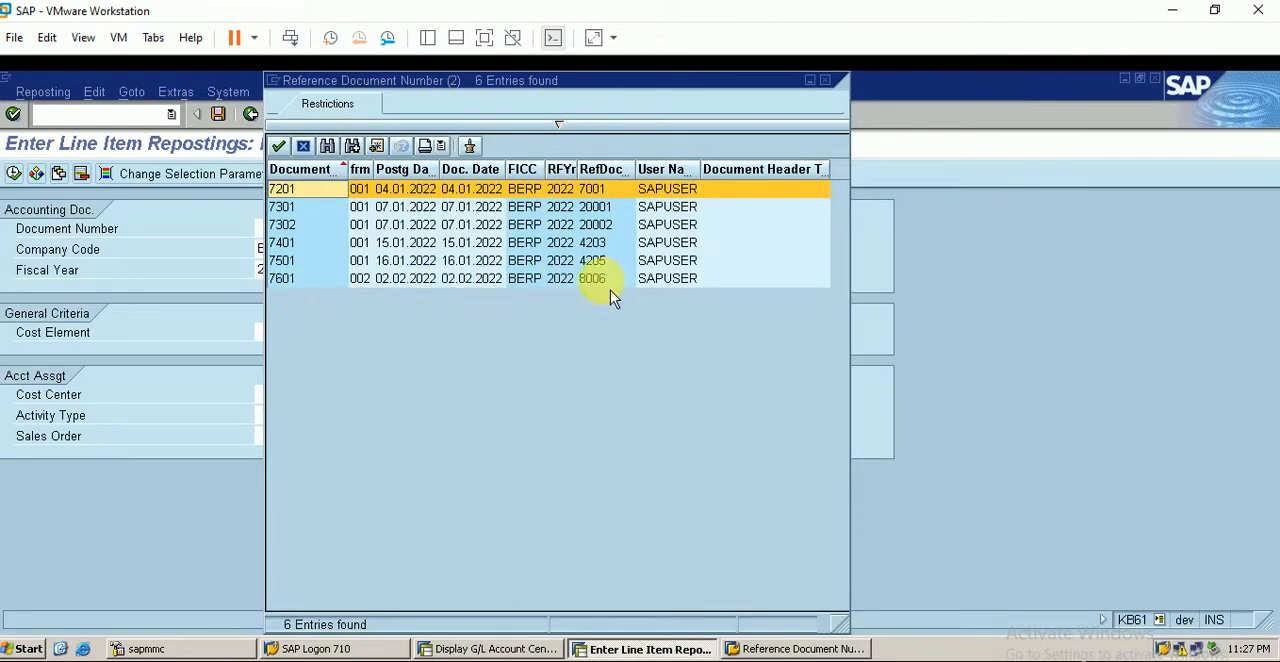
click(473, 288)
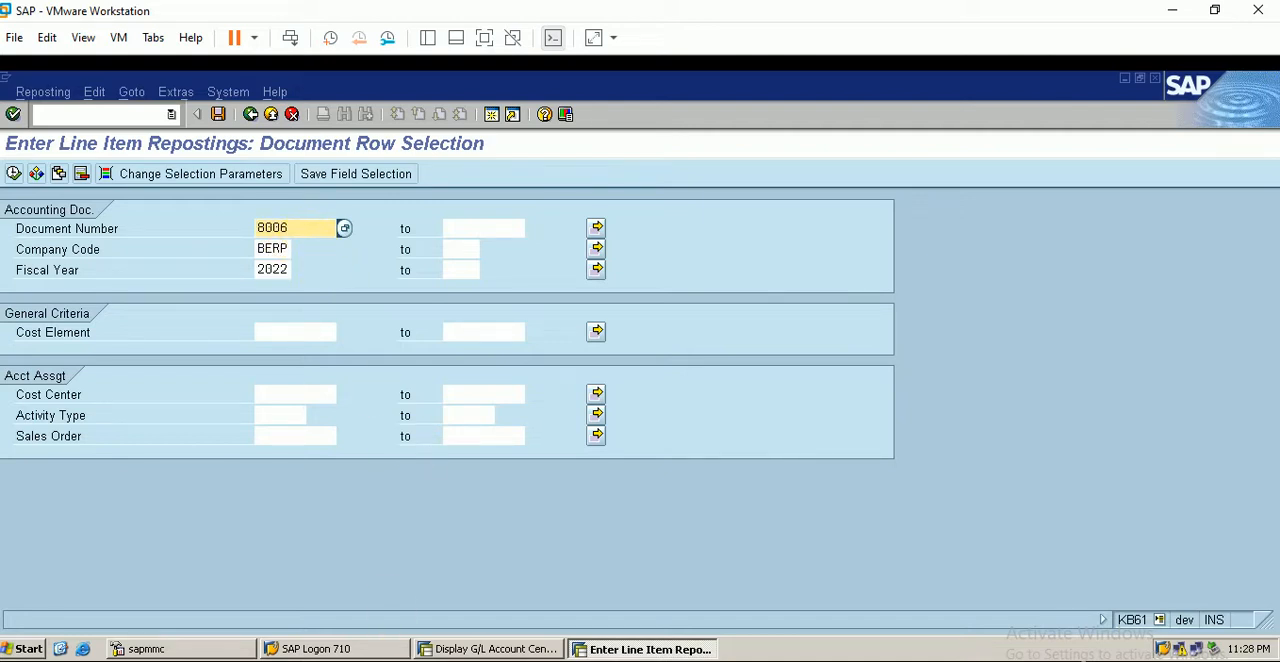
- Switch to the Excel worksheet, correct the FI document number in cell B11 to 8006 and return to SAP
click(418, 660)
click(582, 401)
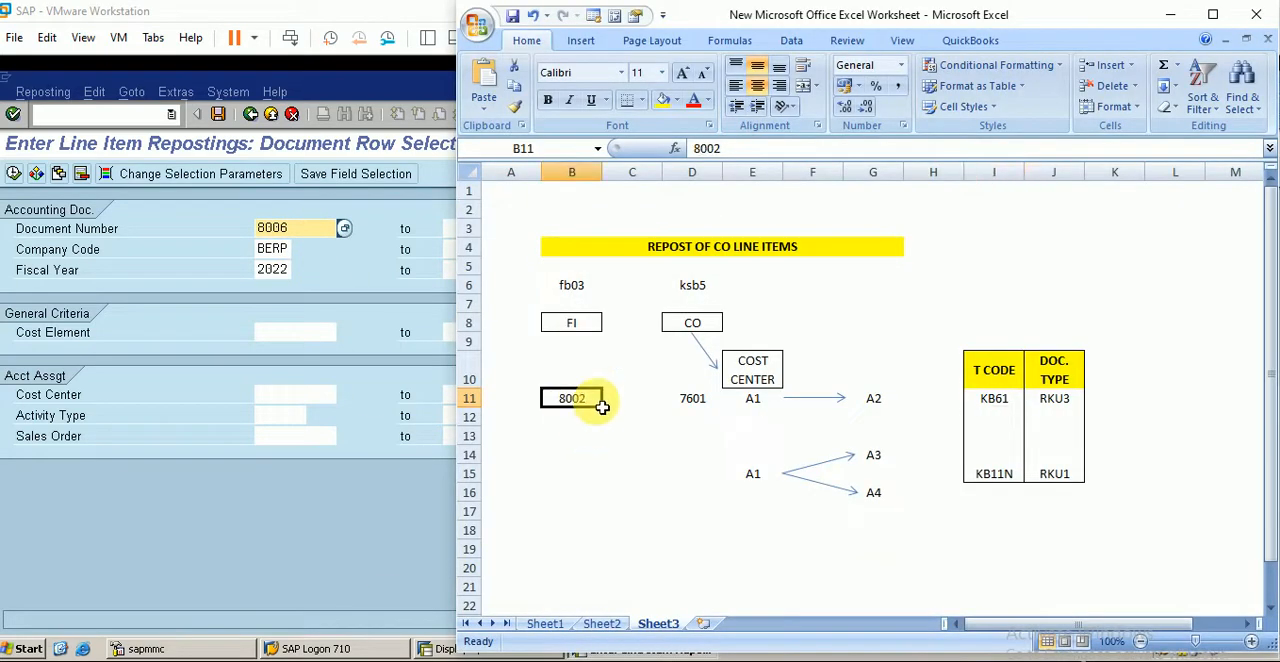
double_click(598, 403)
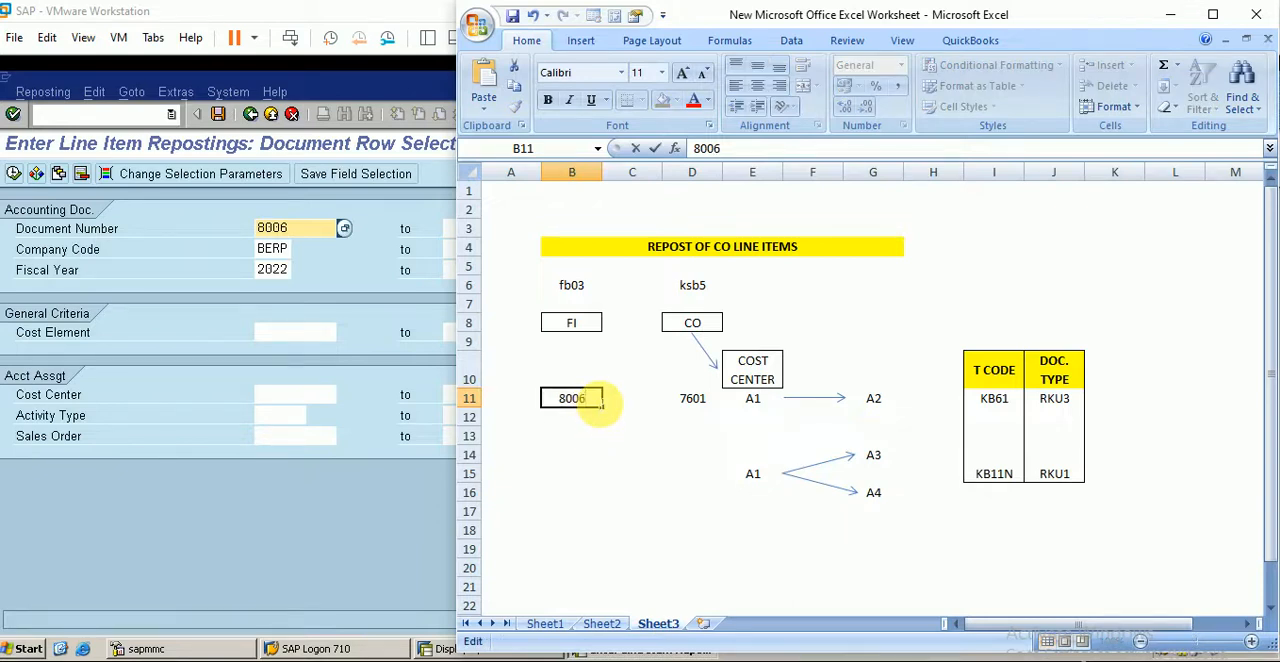
click(369, 535)
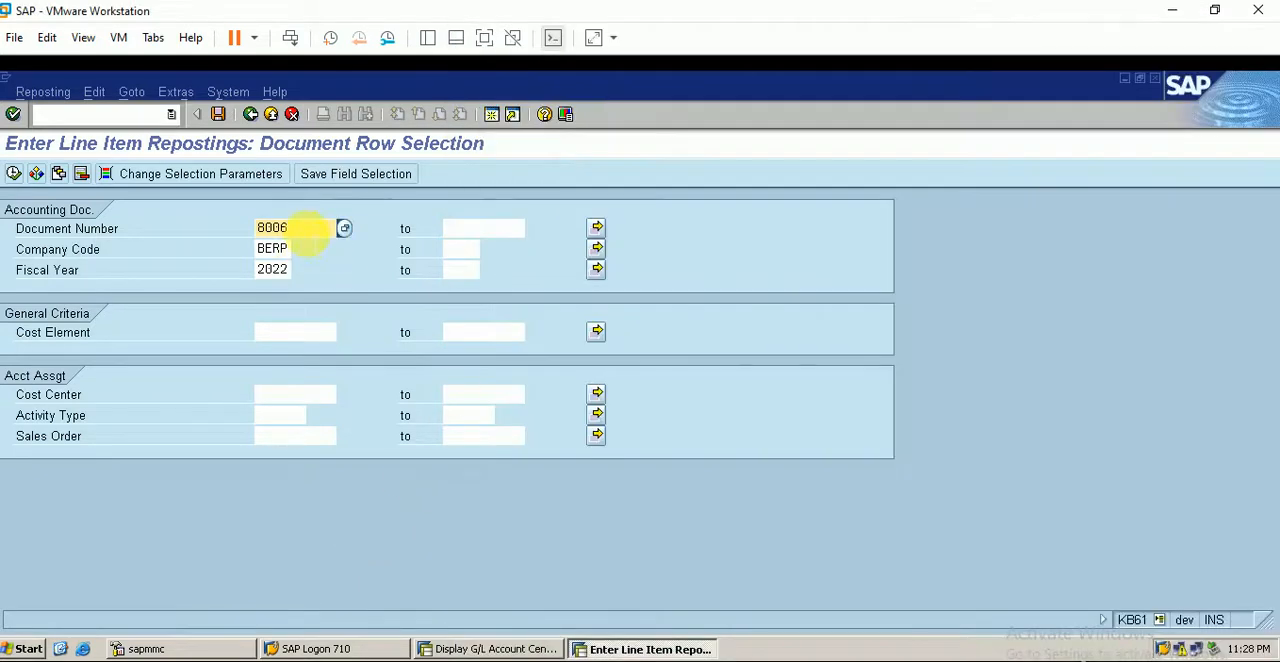
- Display document 8006 with FB03 in a new session and compare its number with the FI number in the Excel worksheet
click(494, 118)
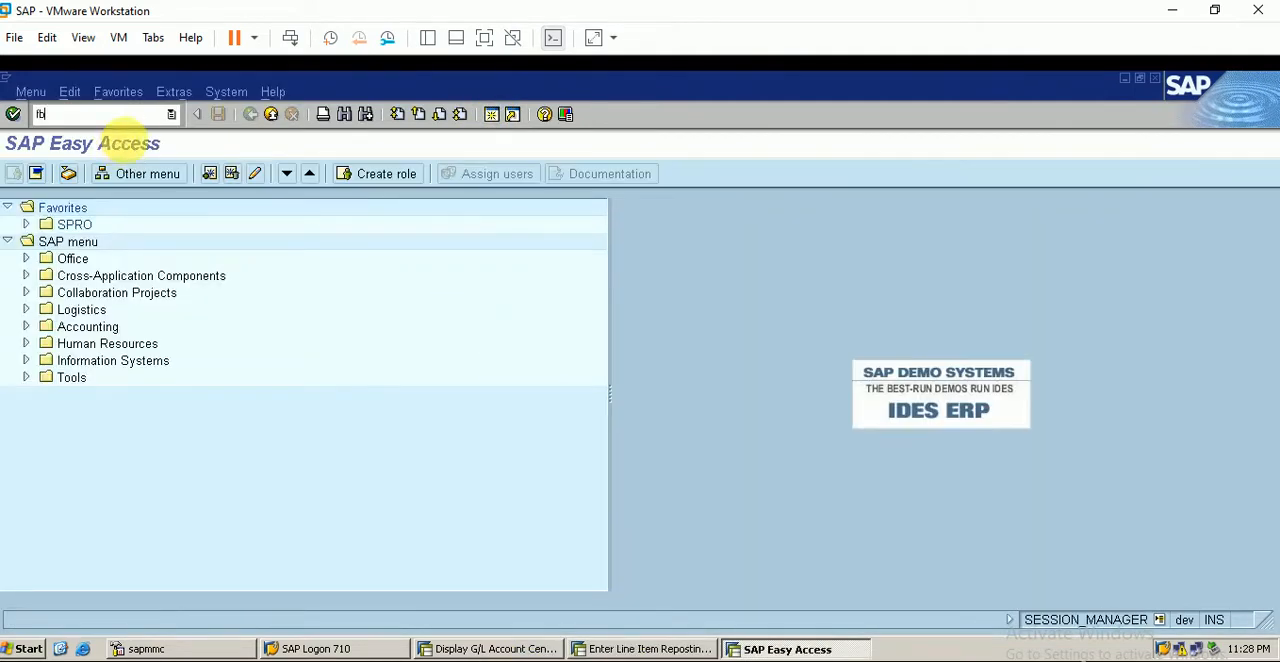
text(fb03)
key(Return)
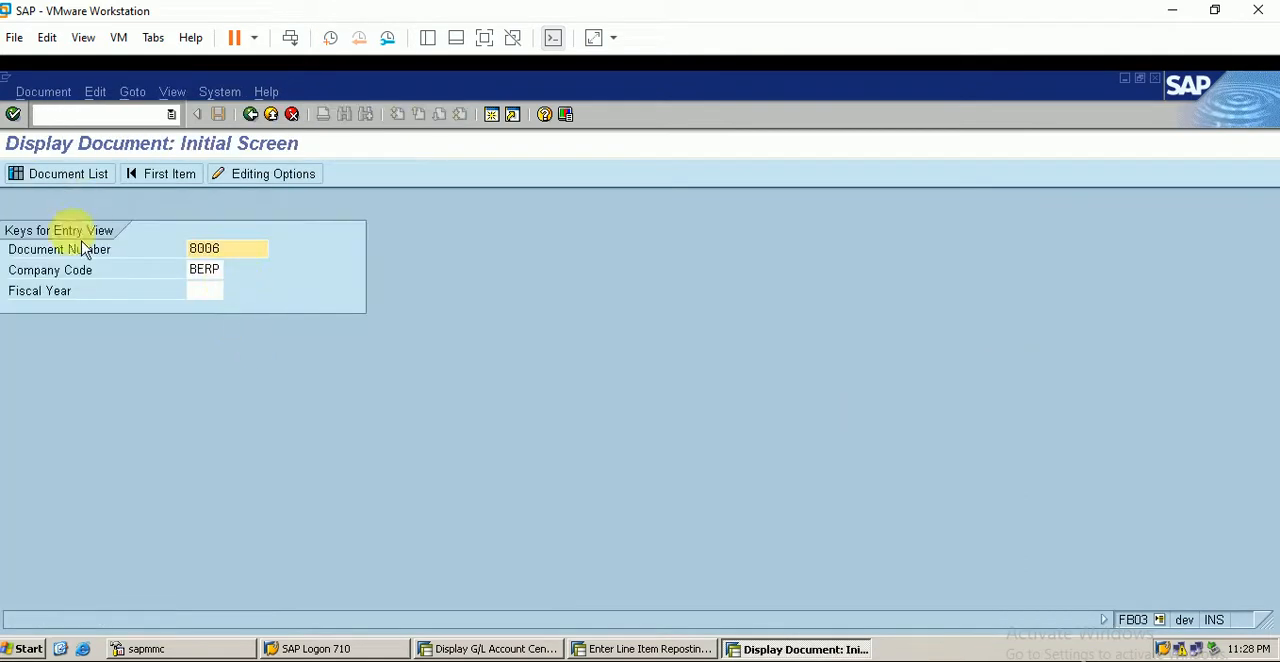
key(Return)
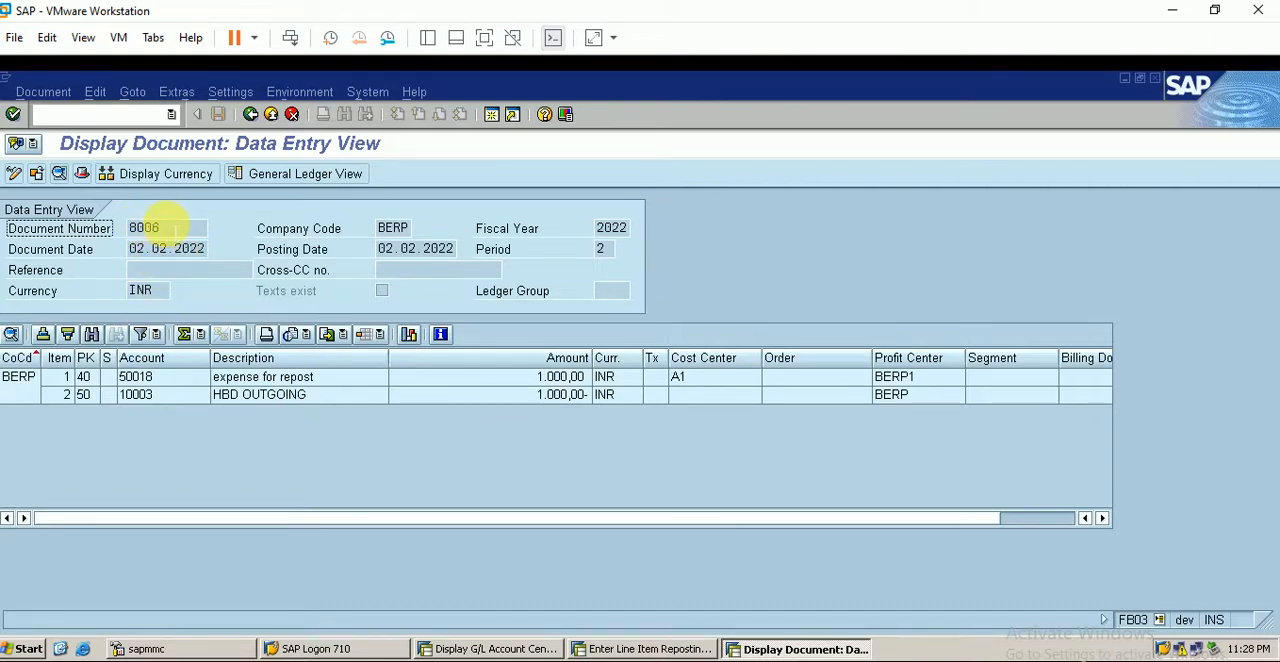
click(165, 220)
drag(165, 228, 122, 235)
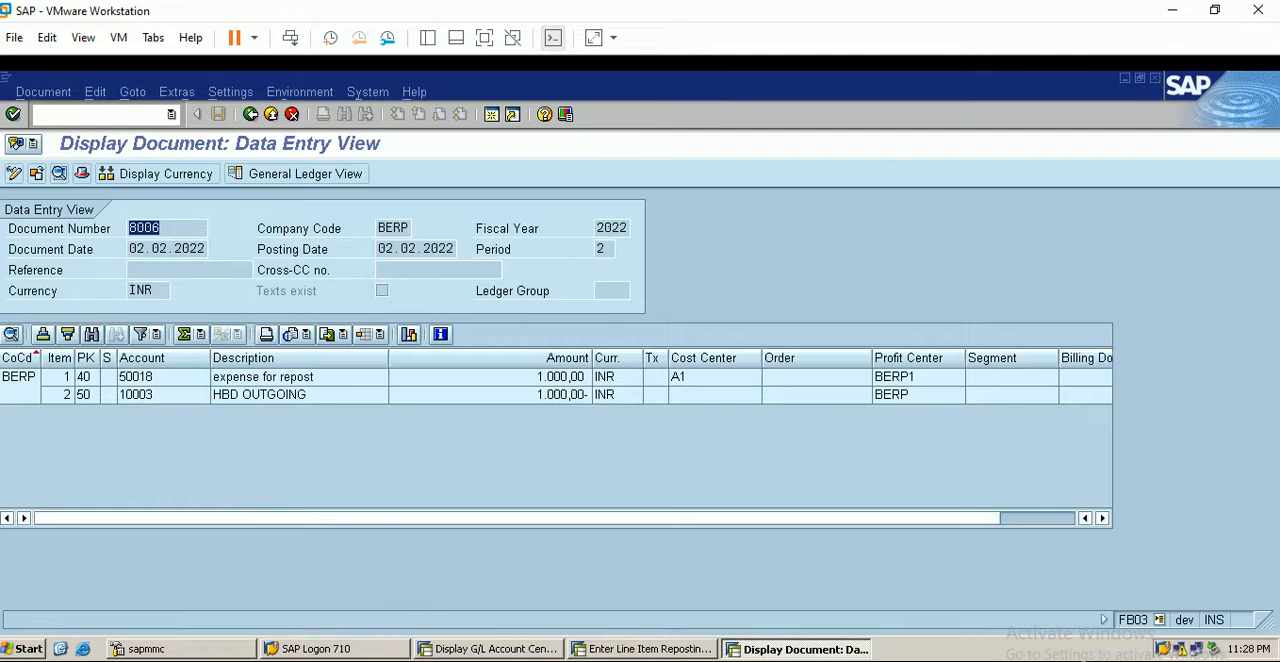
click(420, 661)
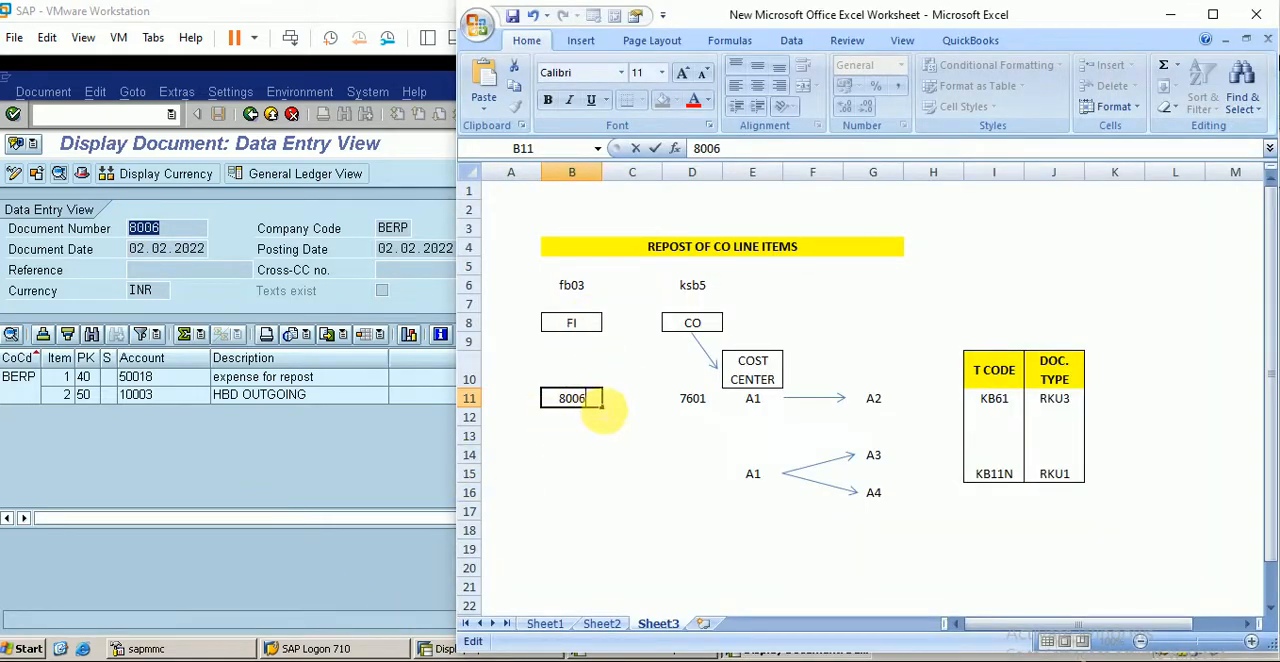
click(360, 445)
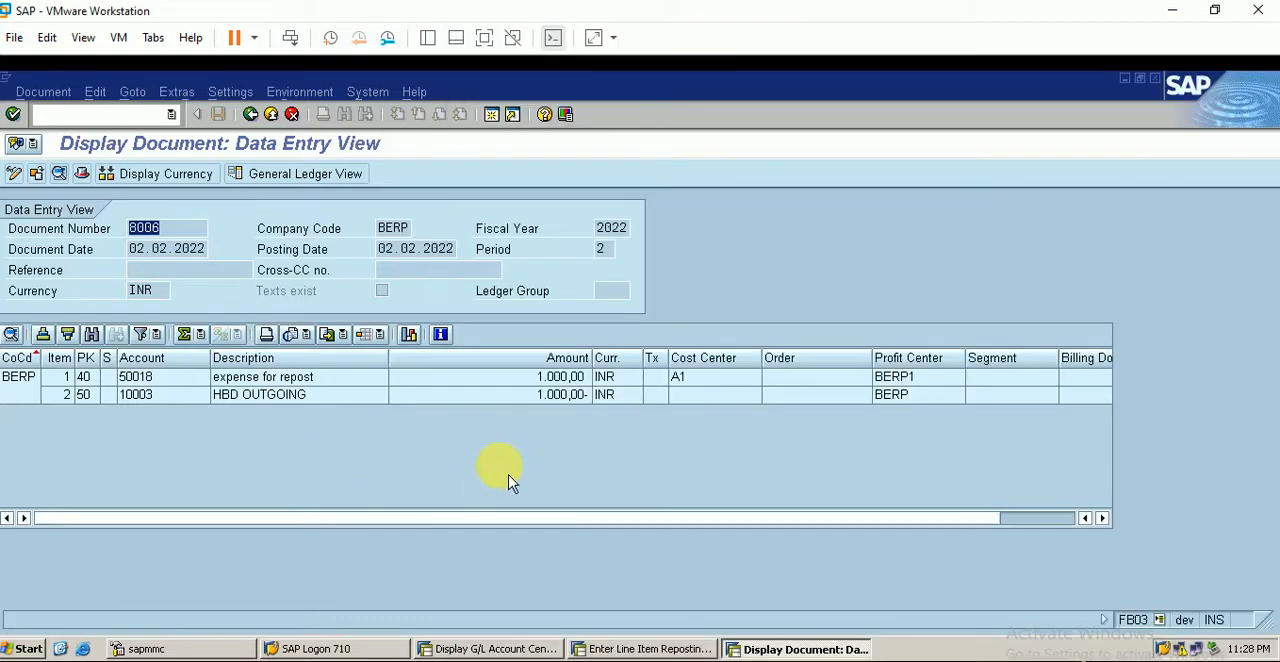
- Return to the line item repostings session, run the selection for document 8006 and select the listed CO line item
click(645, 649)
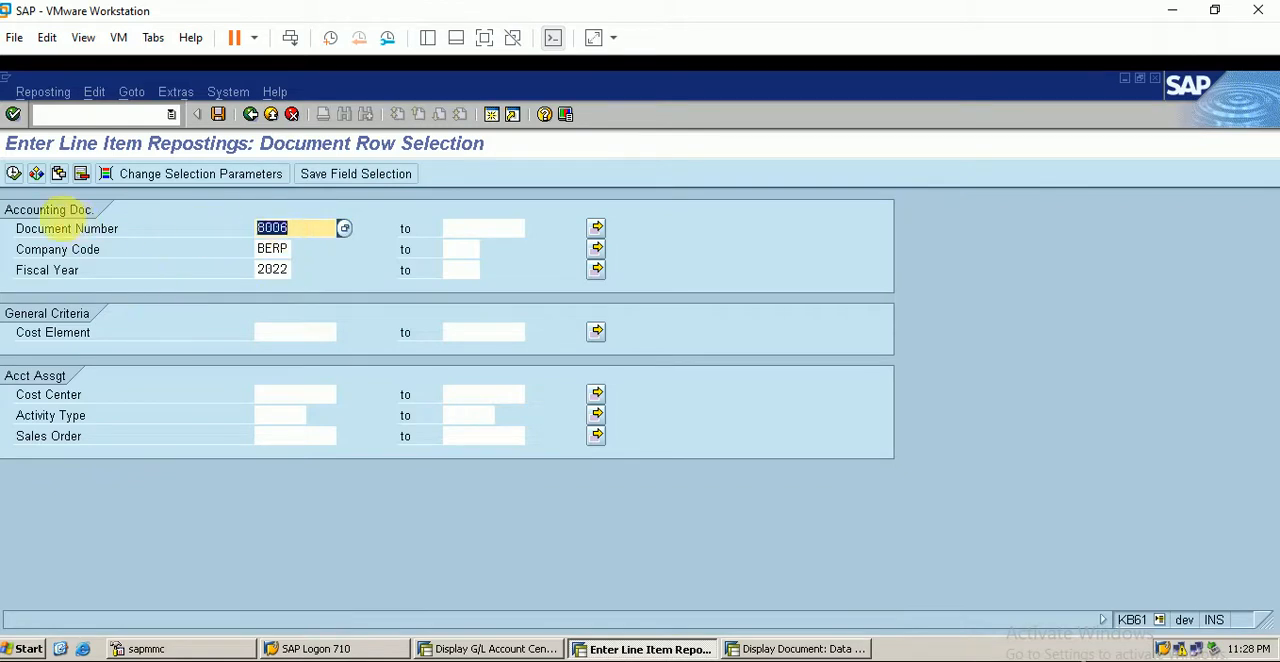
click(13, 173)
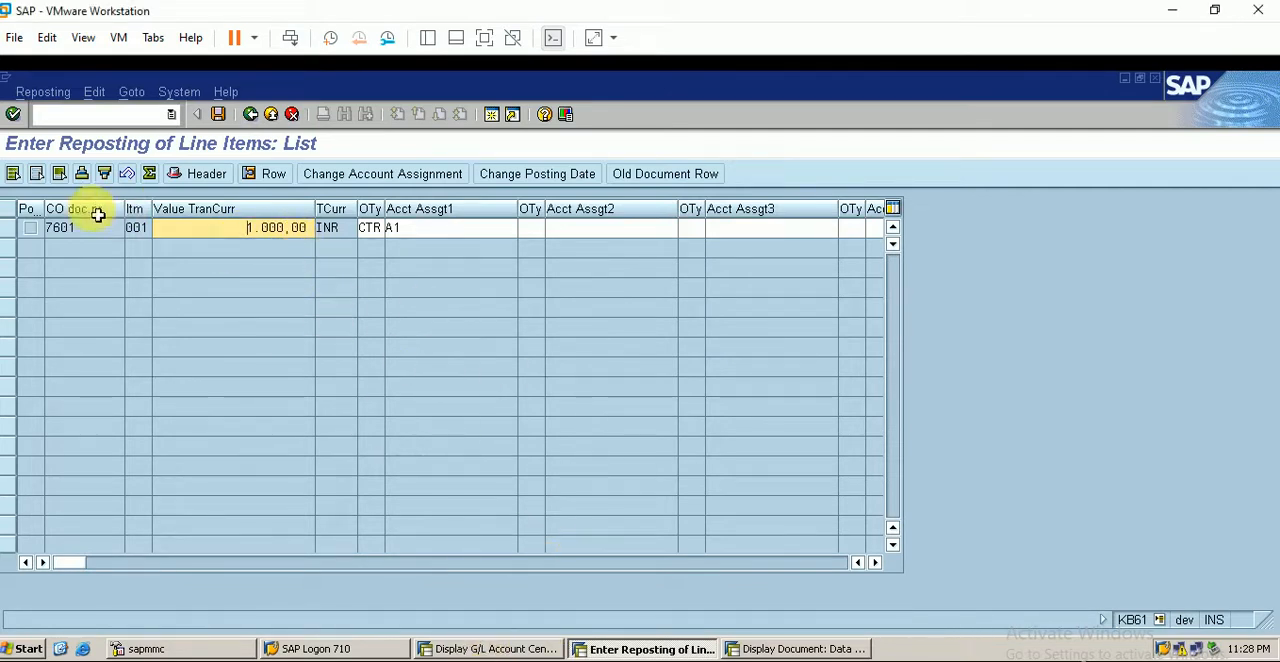
click(10, 228)
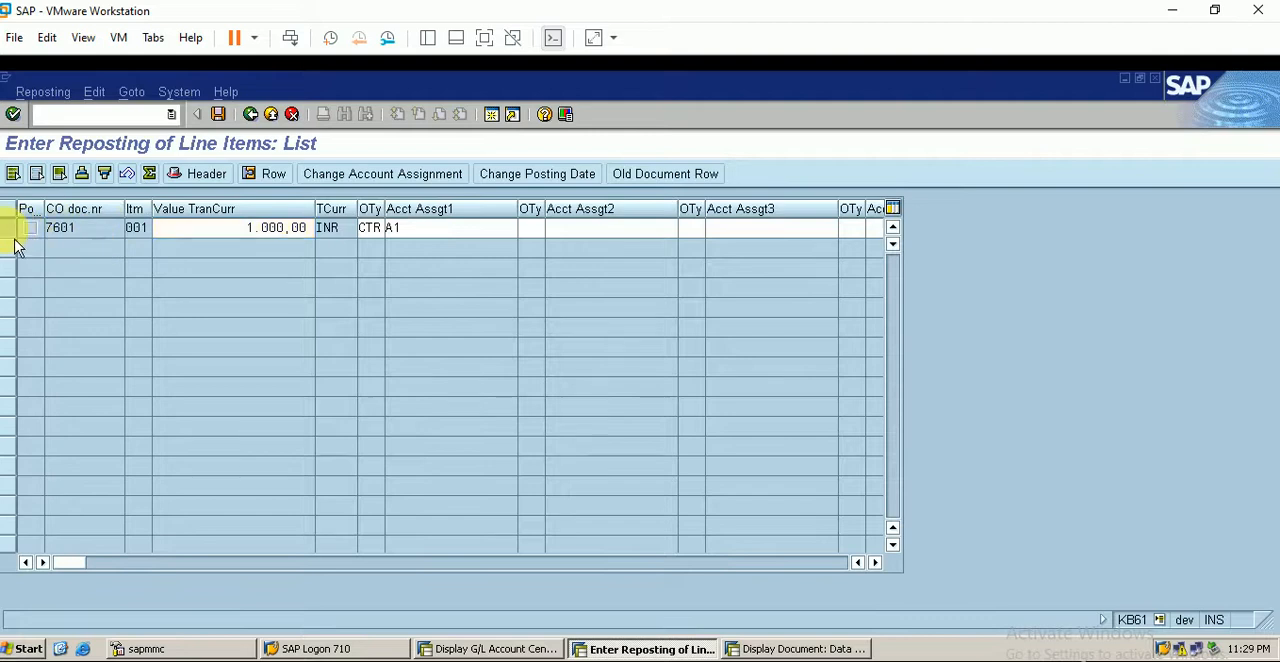
click(377, 182)
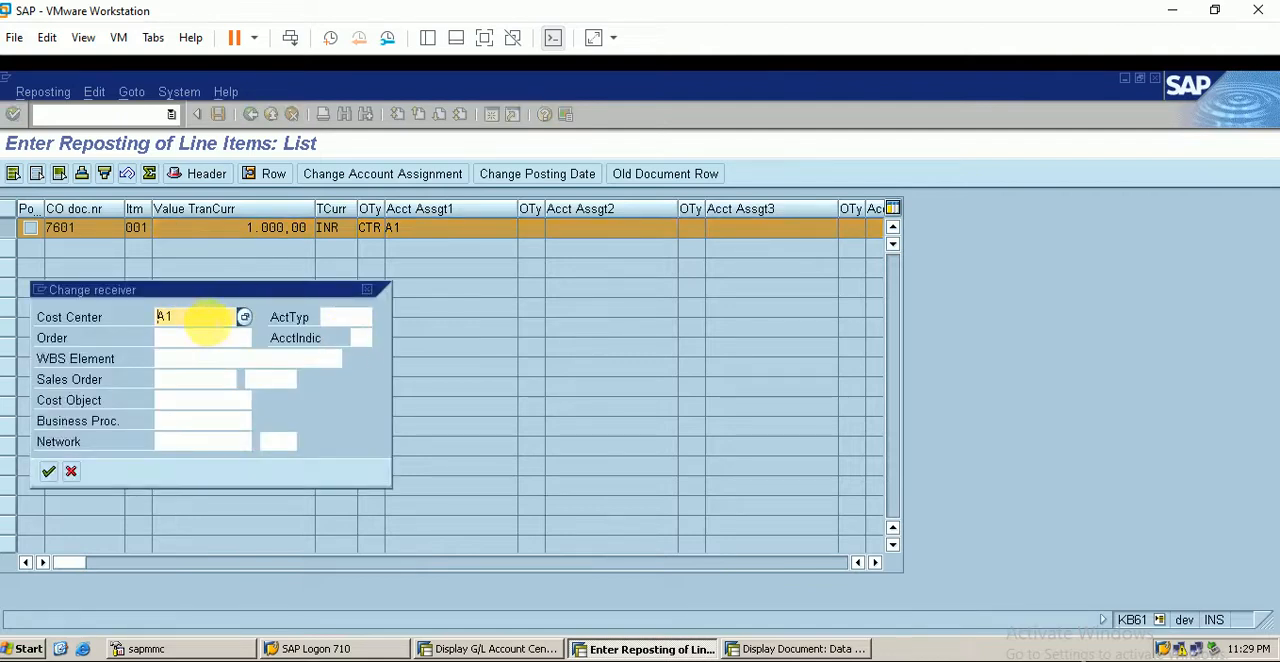
click(204, 318)
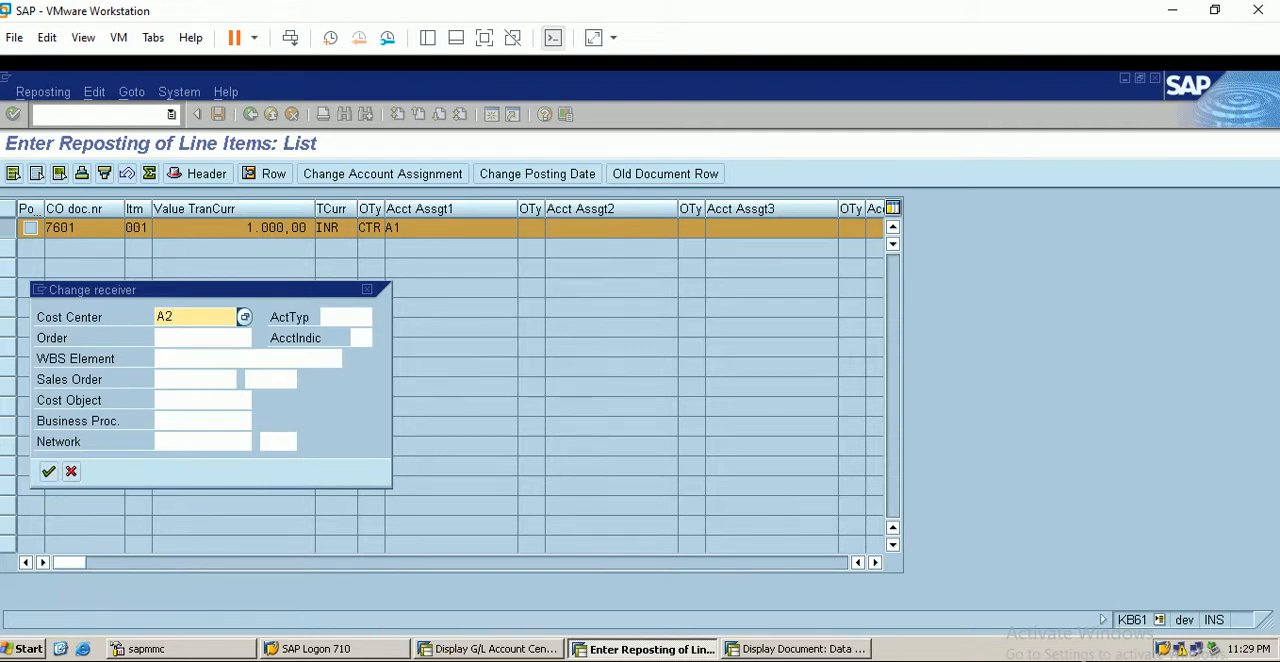
key(Escape)
- Set the line item's value to 500 INR and change its account assignment to cost center A2
drag(246, 231, 348, 239)
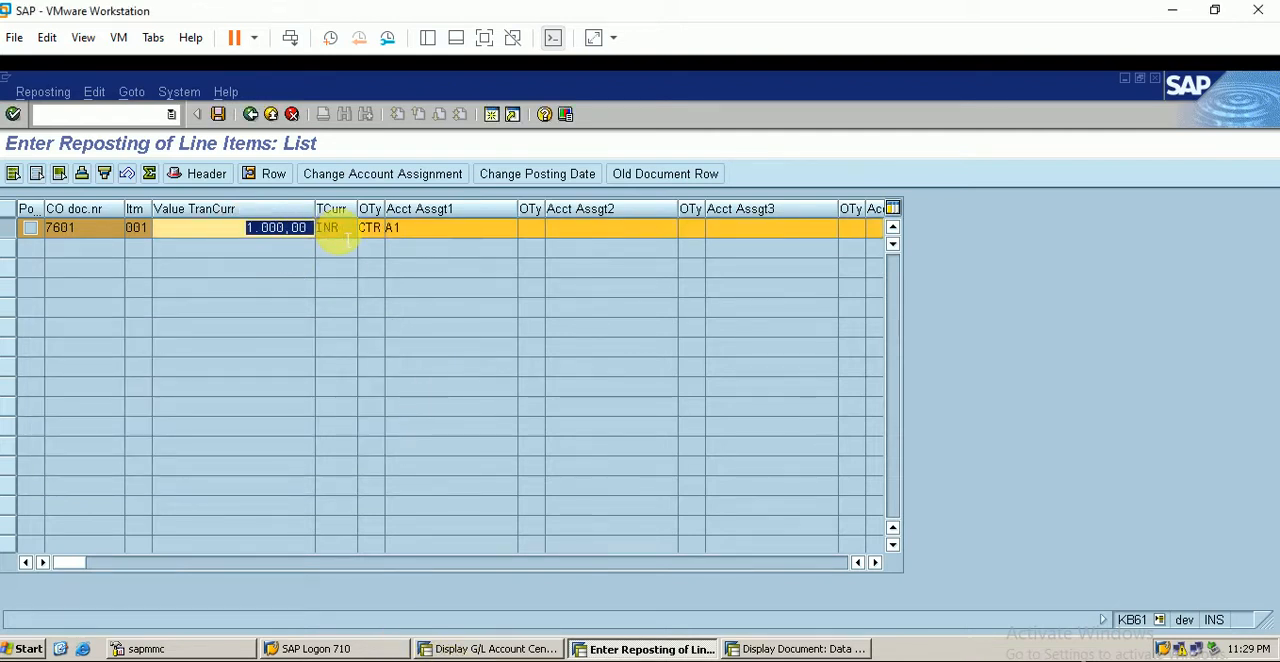
text(5)
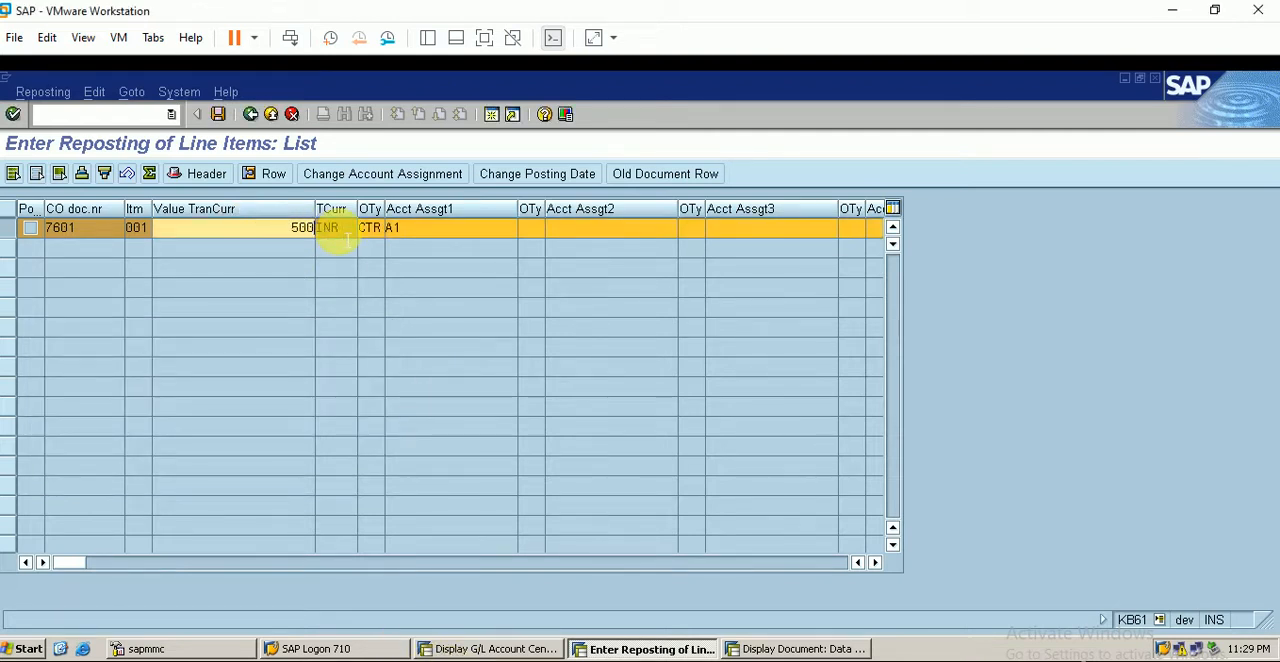
click(396, 188)
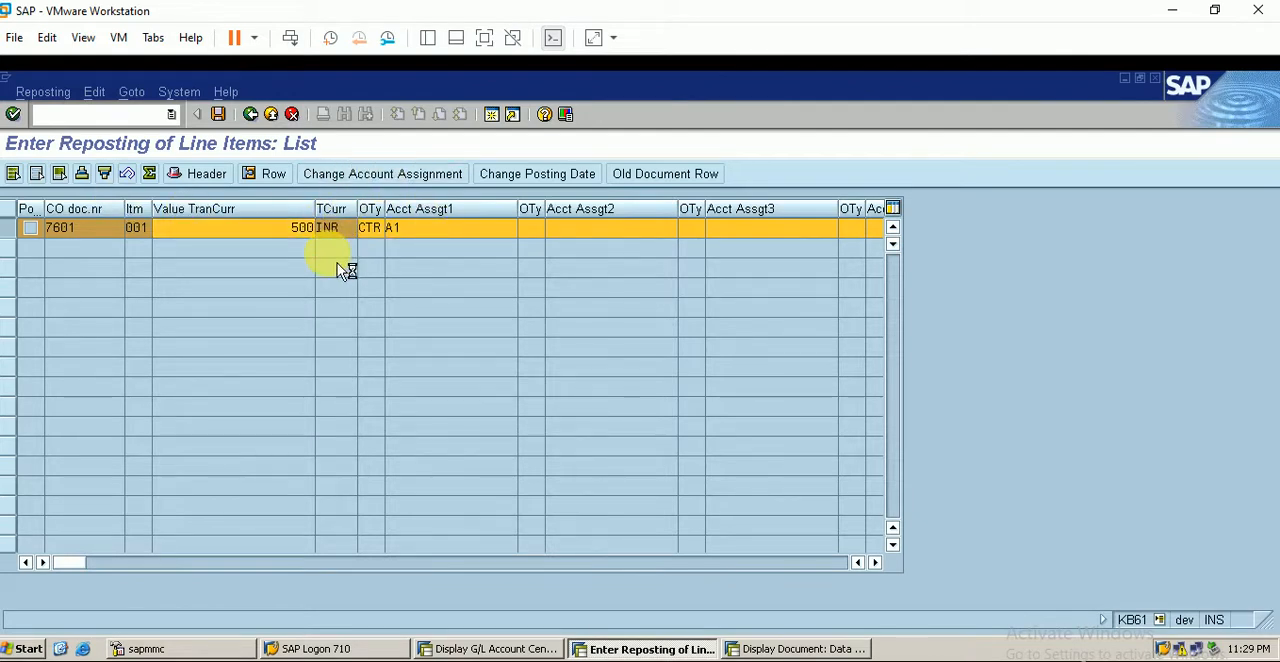
click(186, 316)
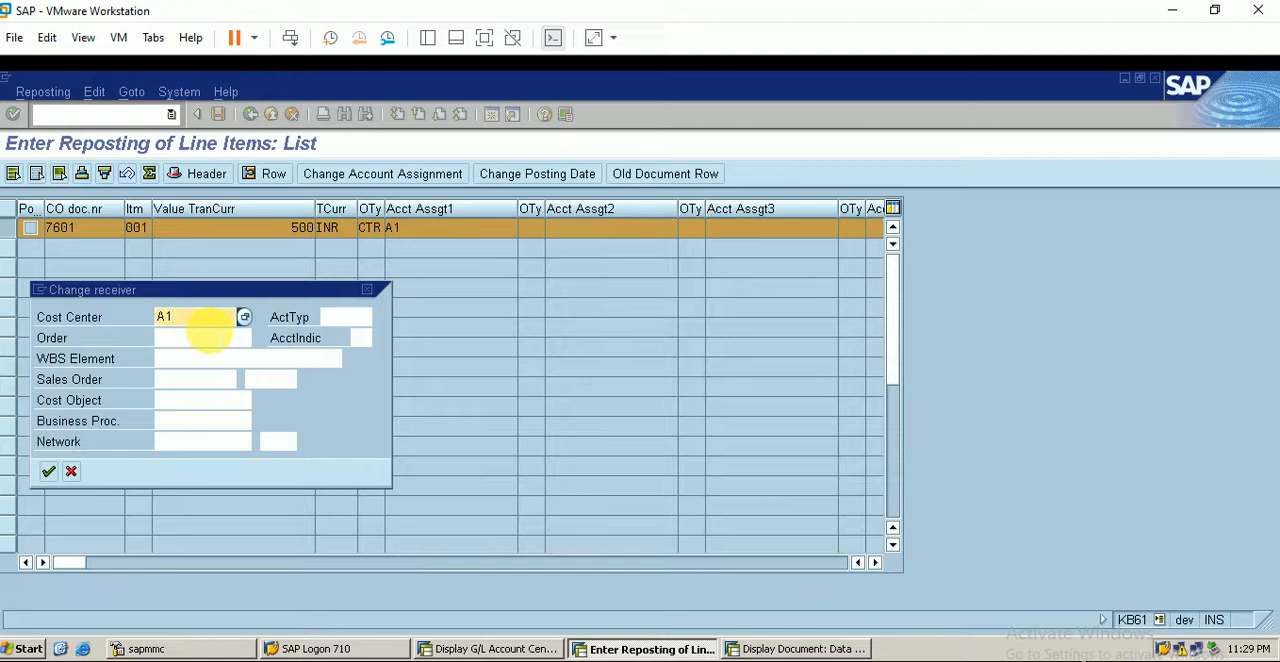
click(219, 340)
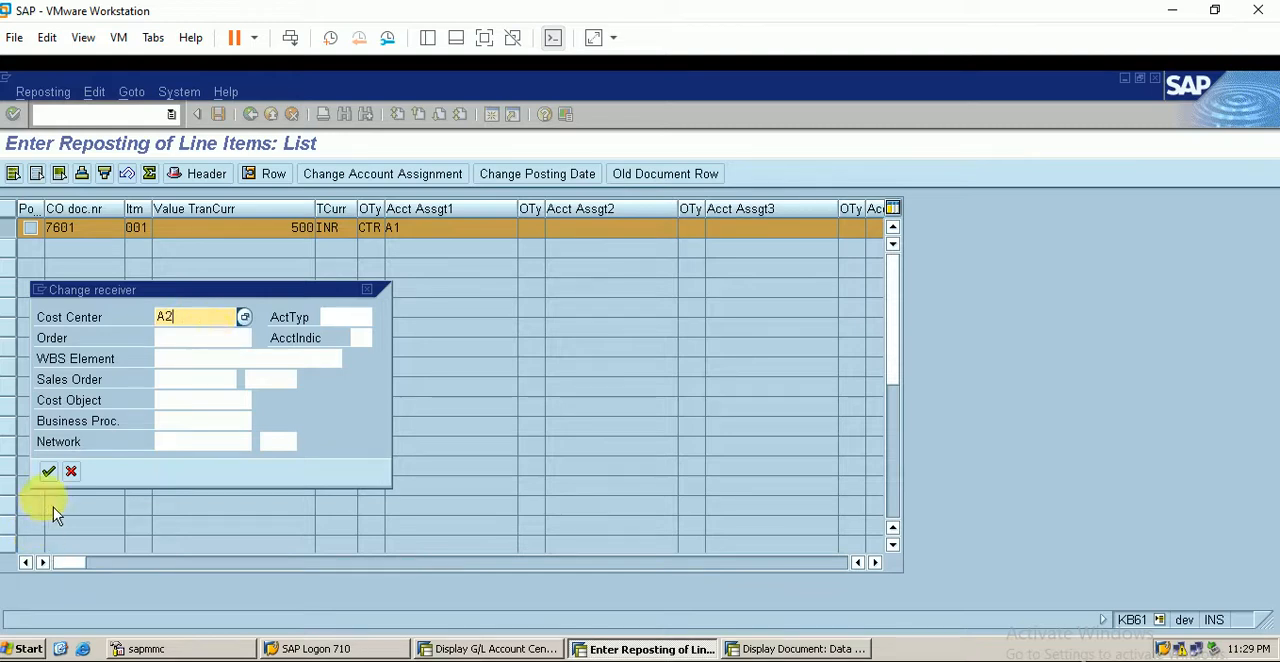
click(48, 472)
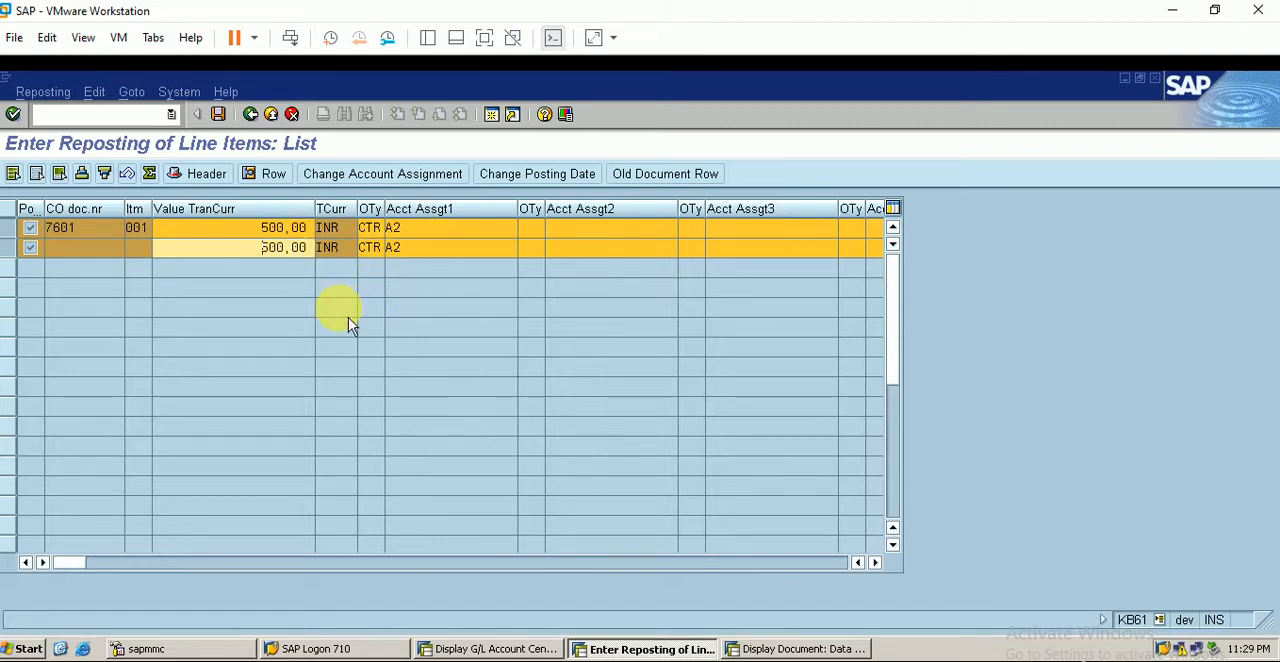
- Set the first line's cost center to A1, leaving the second on A2, and post the reposting
click(432, 230)
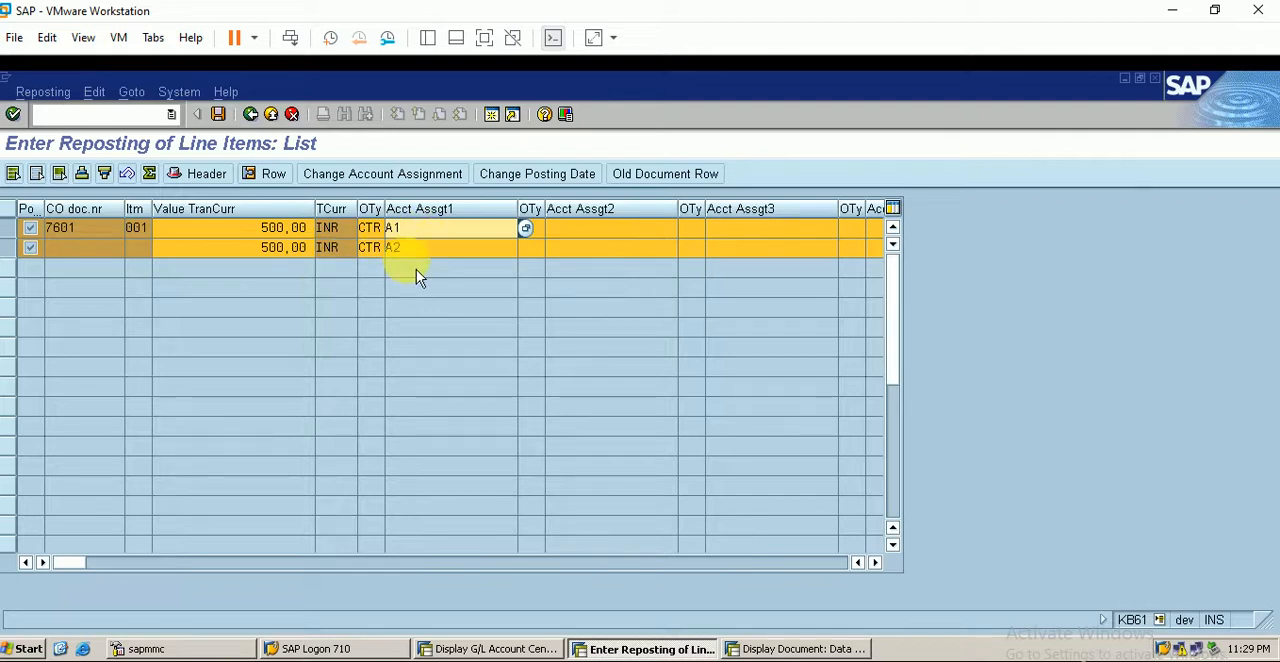
click(218, 115)
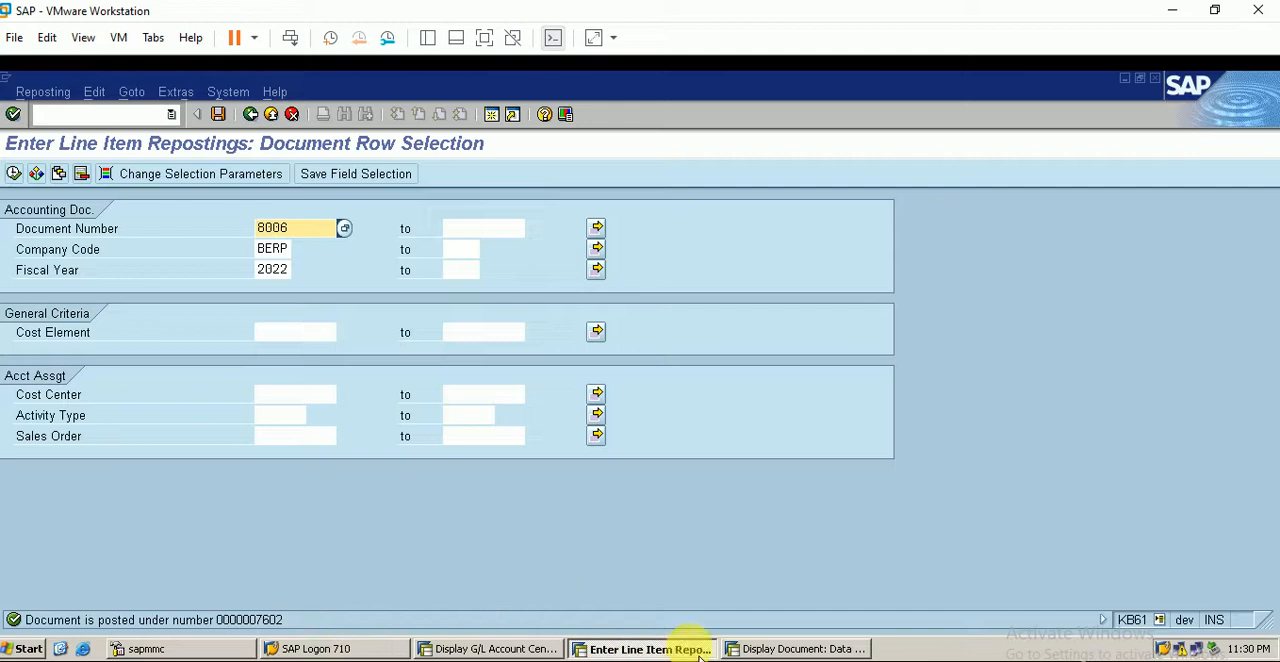
- In the document display session, run KSB5 for document 7602 and expand its line items
click(792, 648)
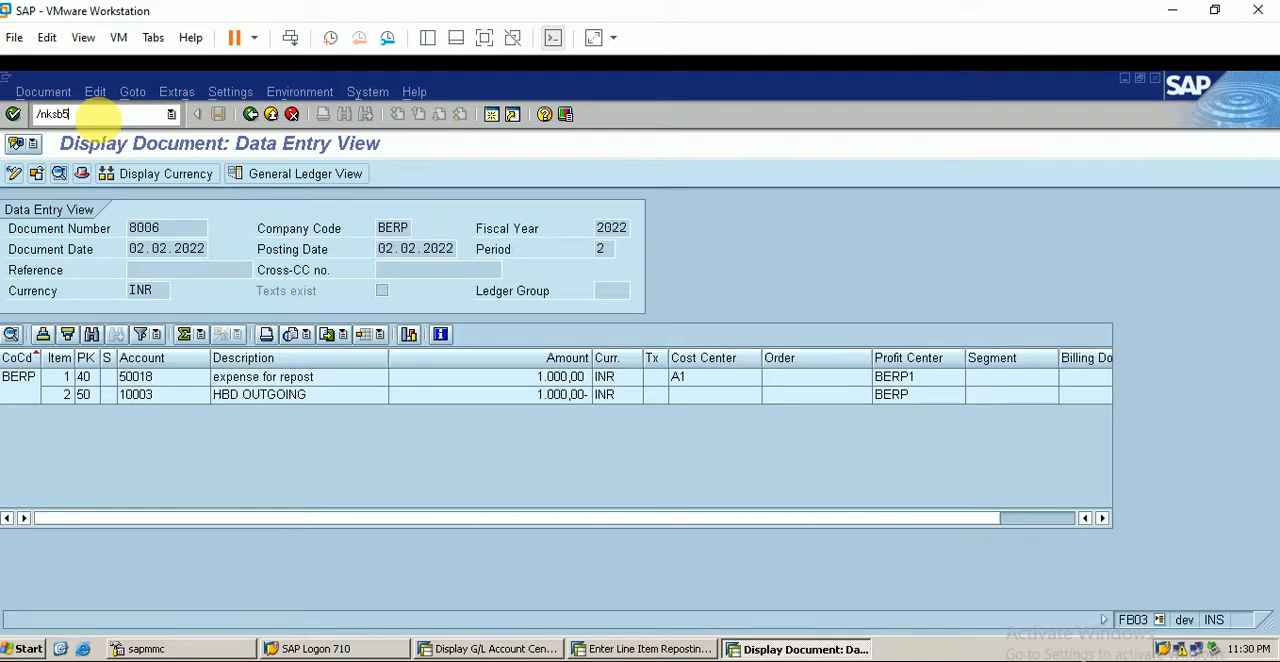
key(Return)
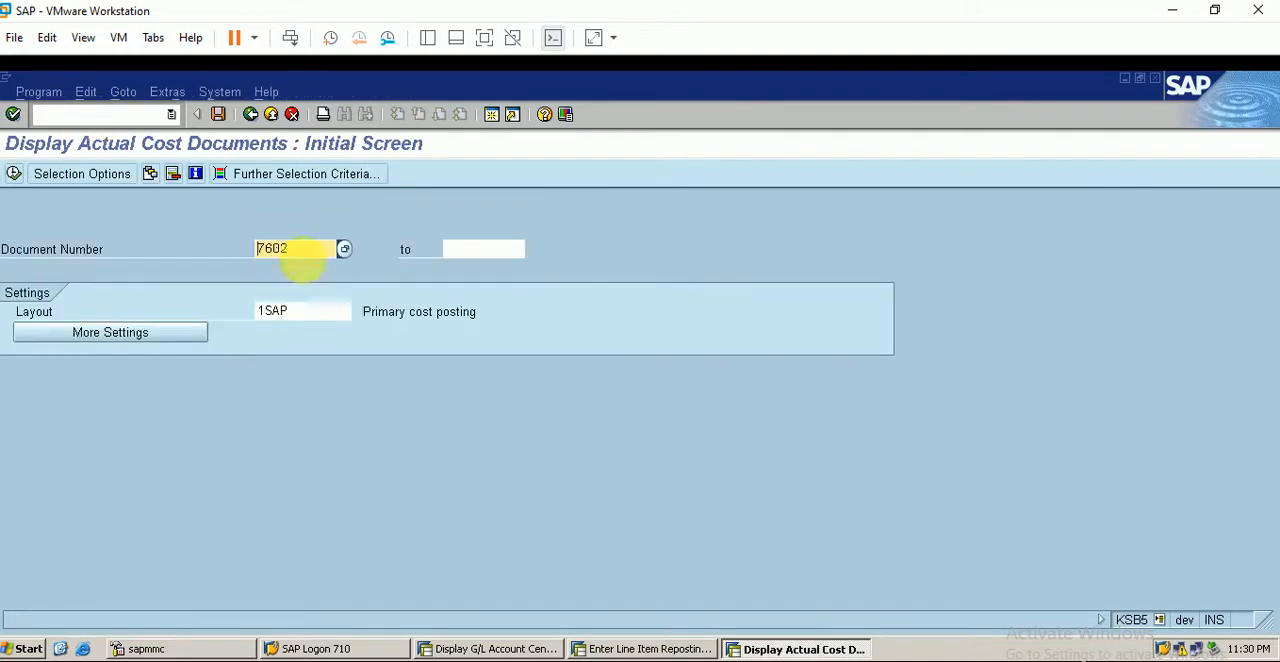
key(F8)
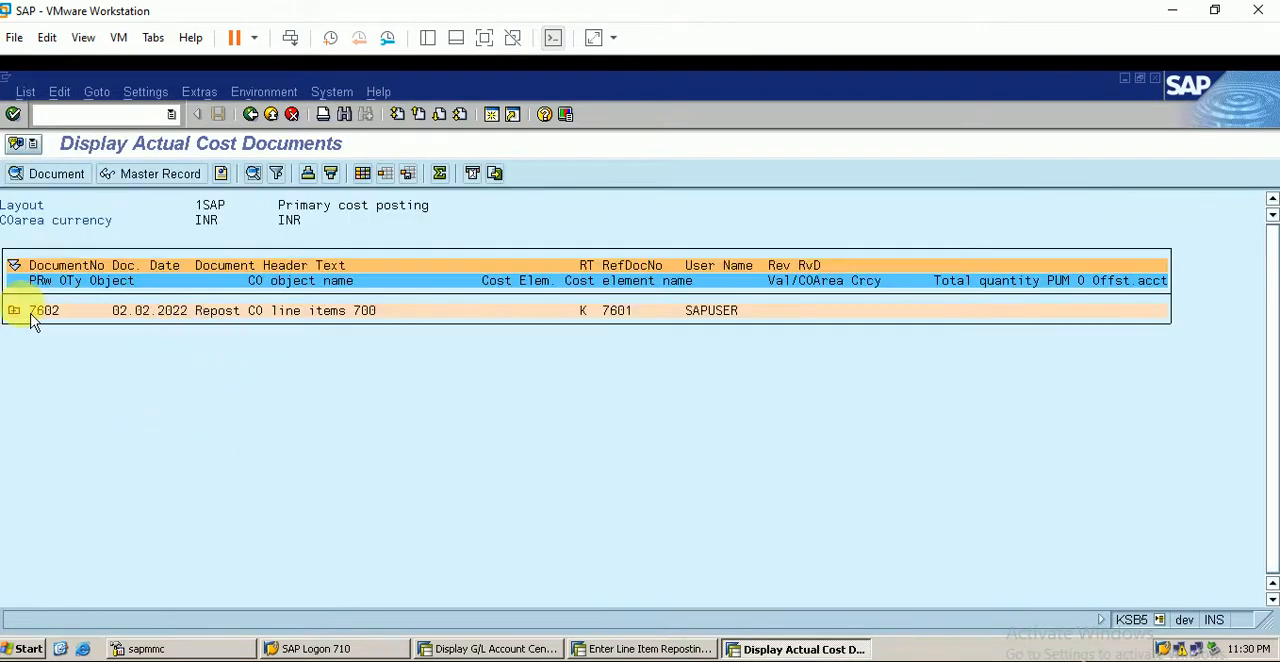
click(20, 312)
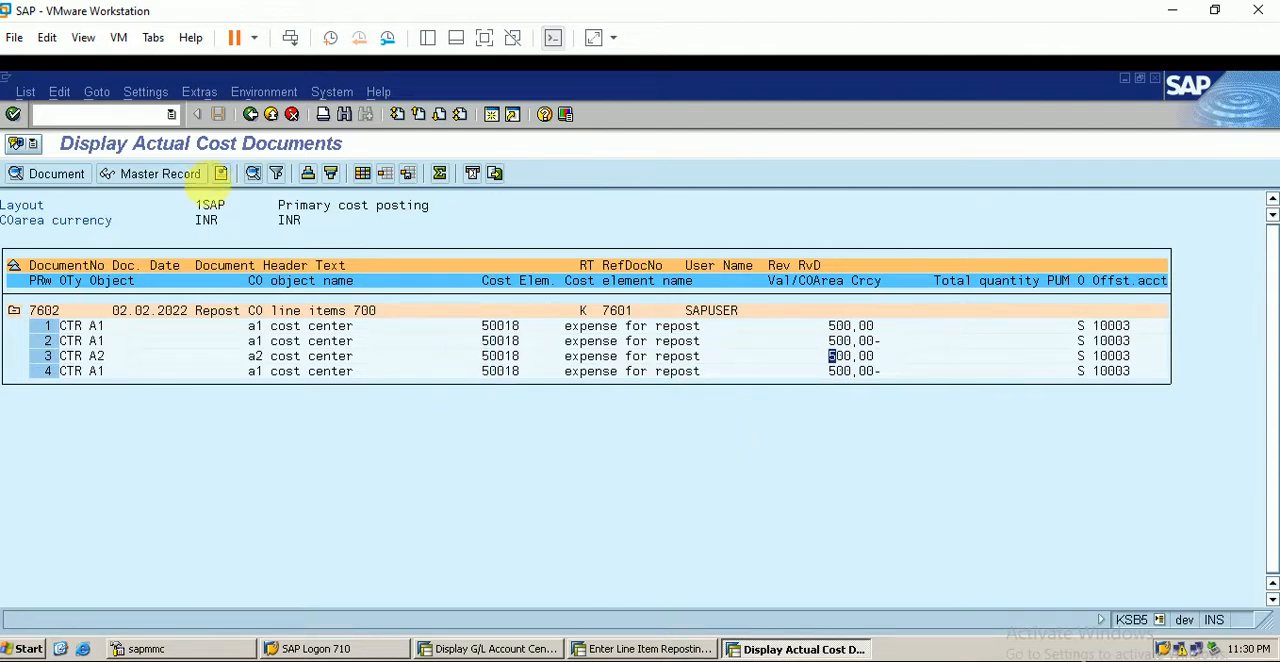
- Run KSB1 for cost center A1 with posting dates 01.02.2022 to 28.02.2022 and review the original line and the total
click(155, 114)
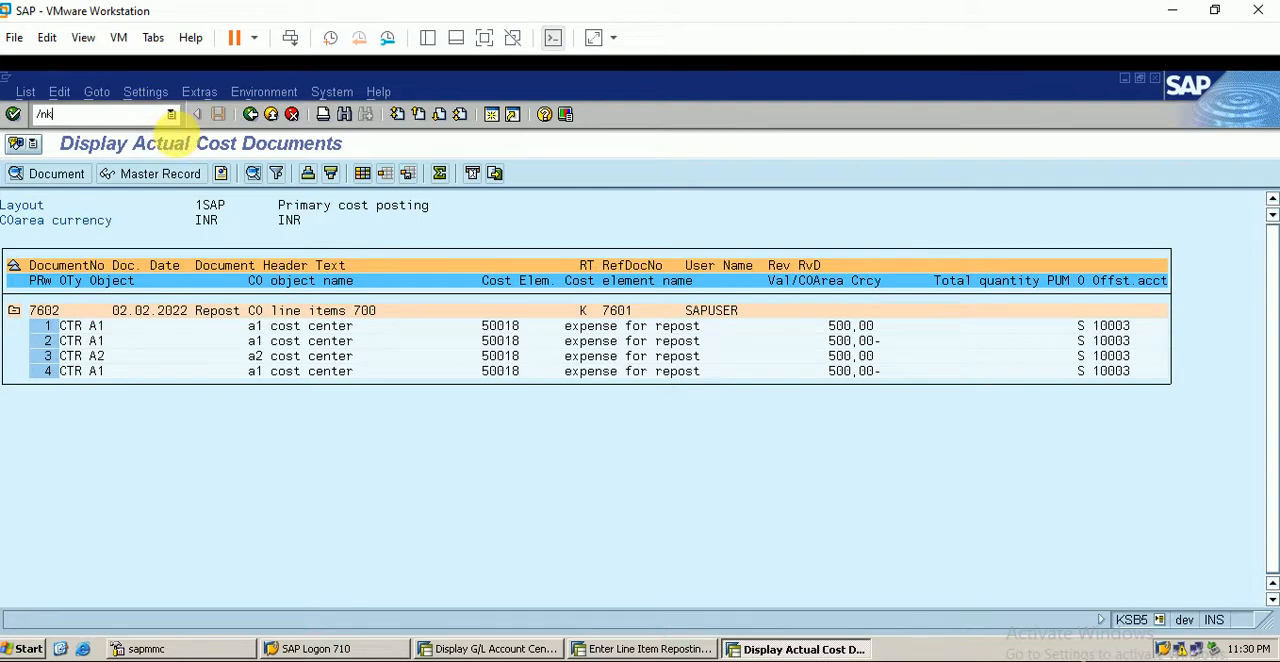
text(/nksb1)
key(Return)
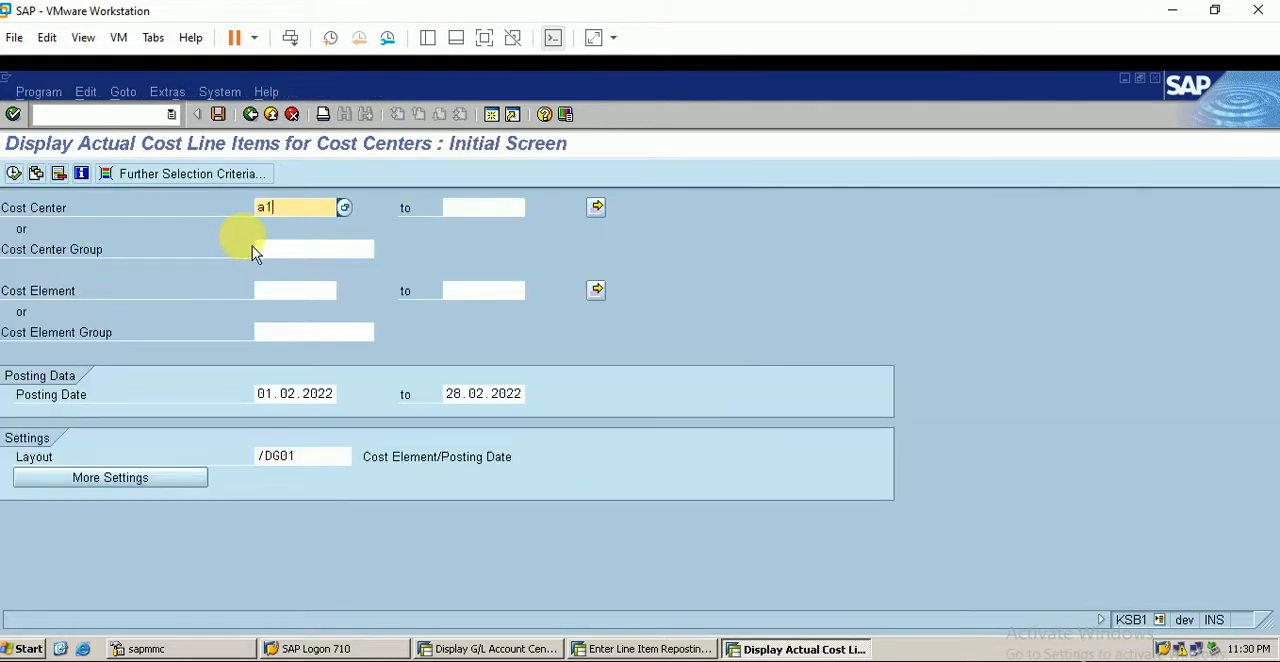
click(13, 173)
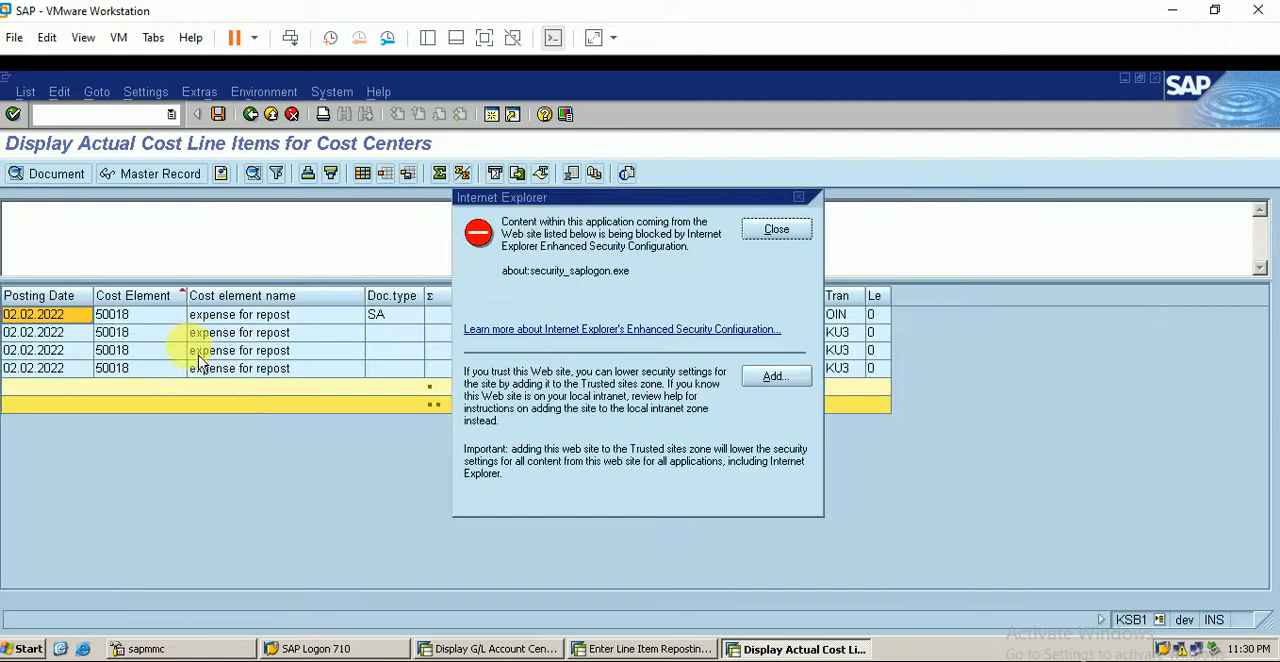
click(772, 230)
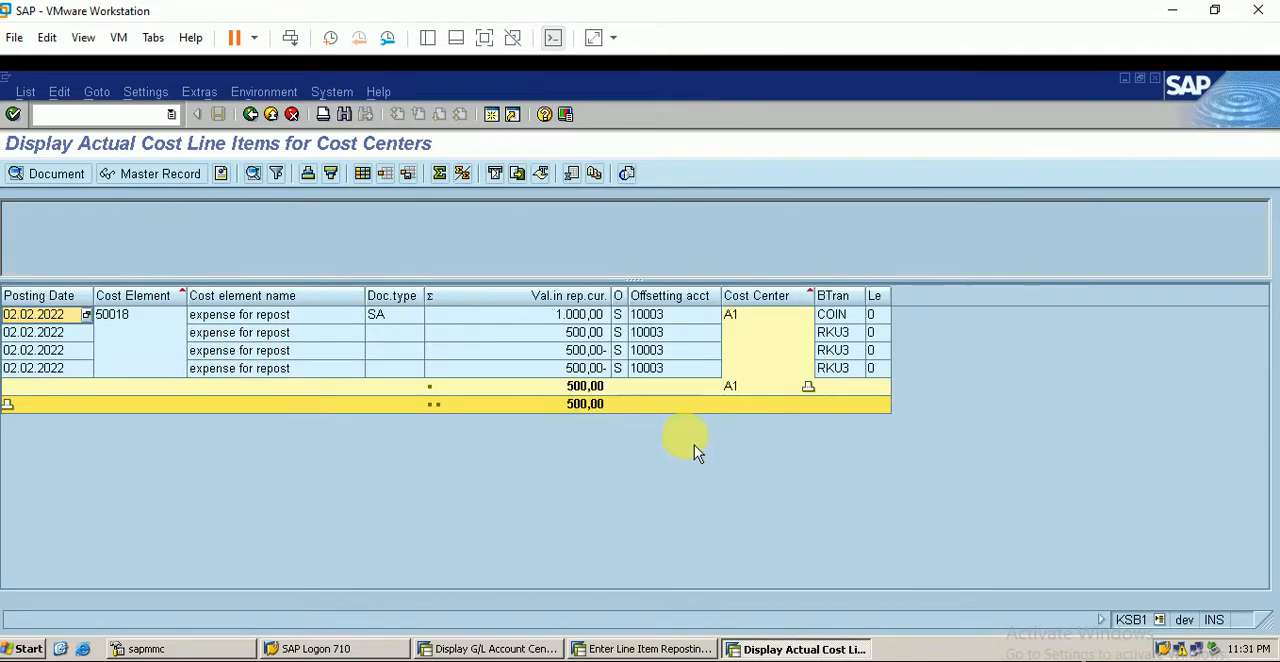
click(594, 406)
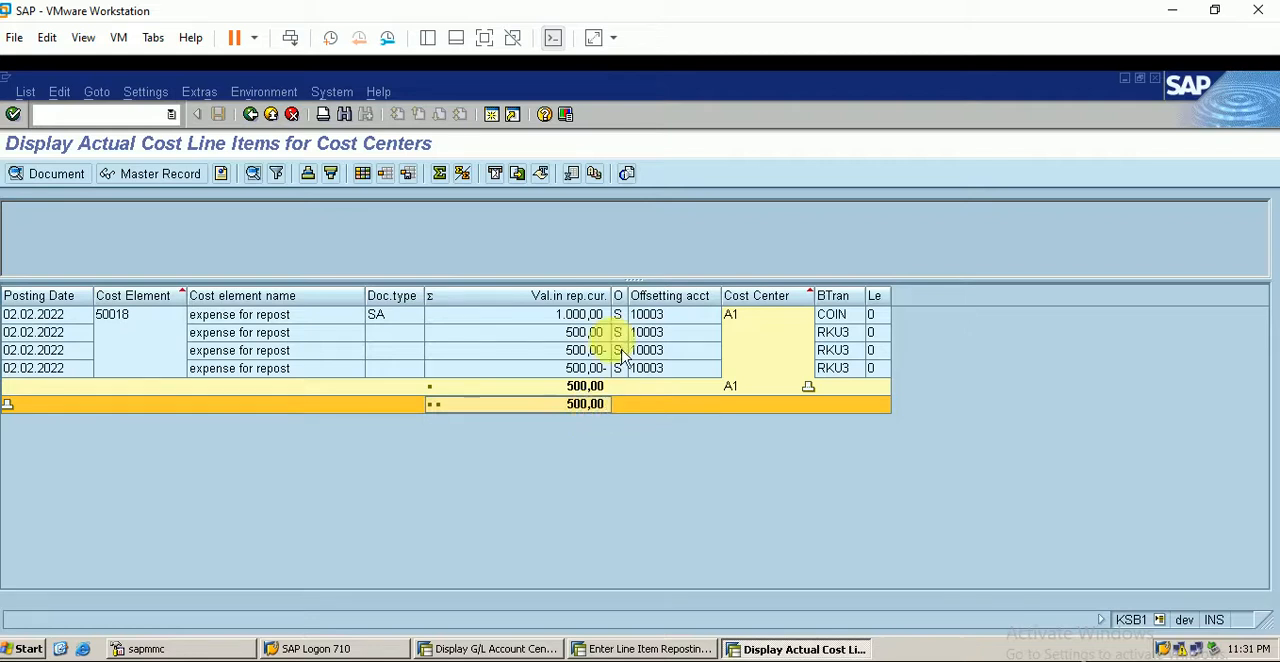
click(585, 314)
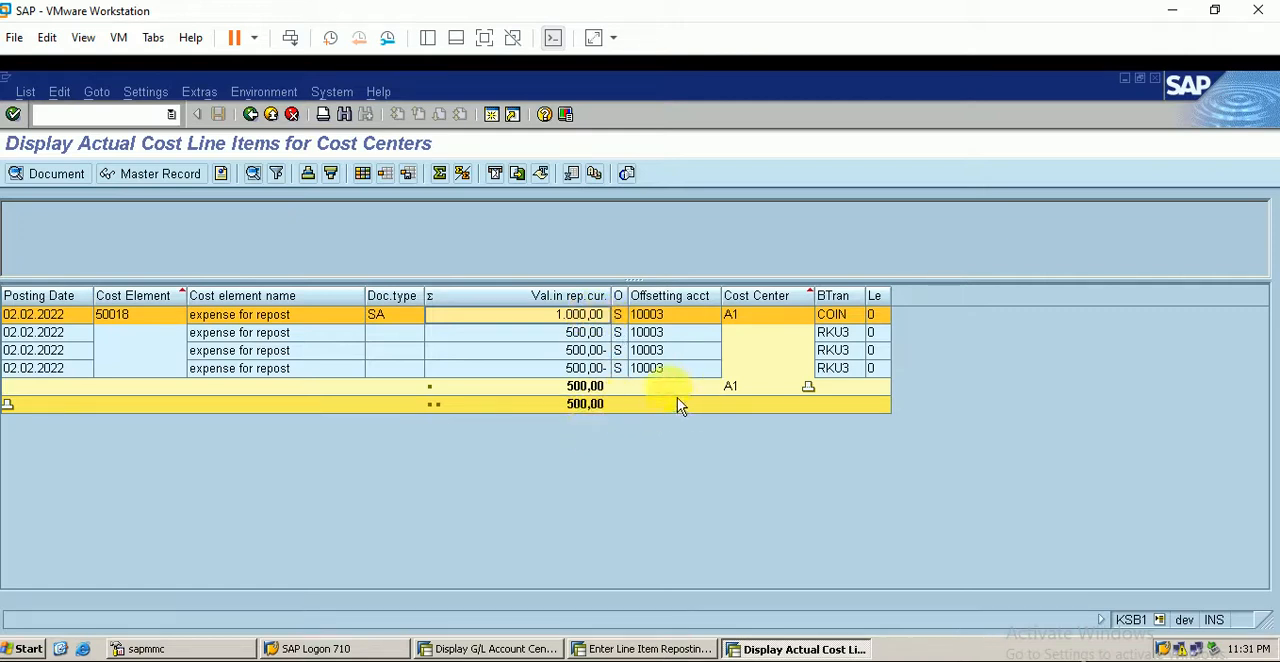
- Exit the A1 list and display the actual cost line items for cost center A2 over the same period
click(250, 114)
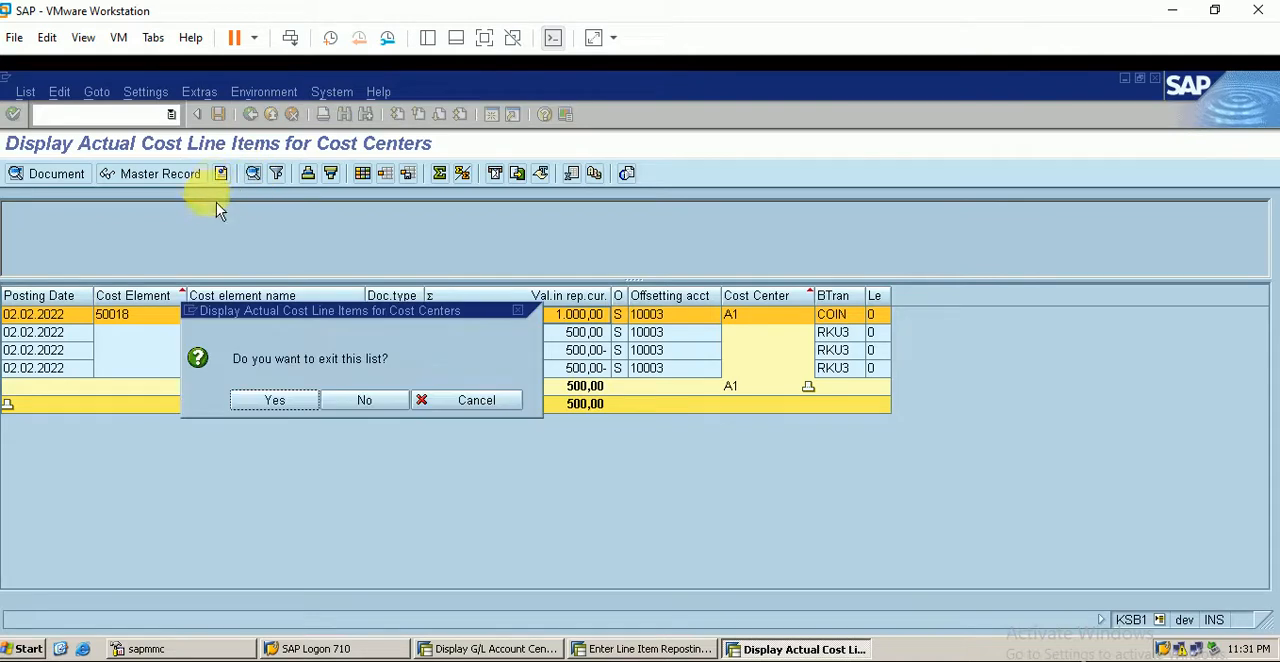
key(Return)
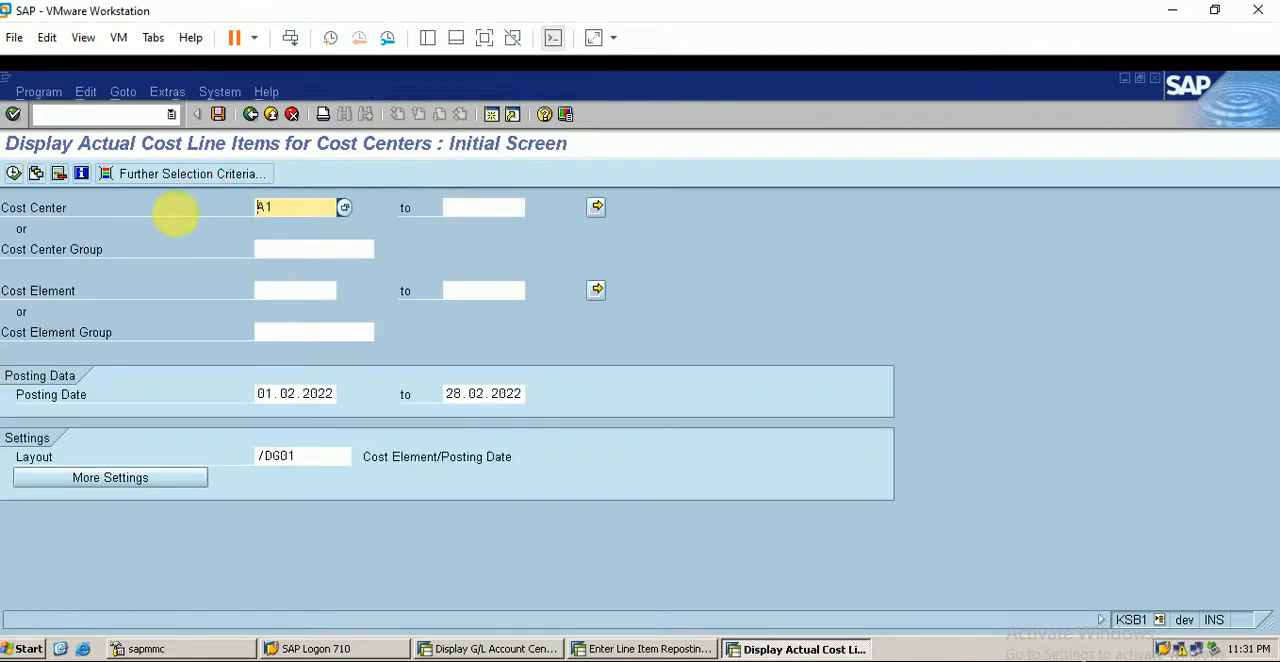
key(BackSpace)
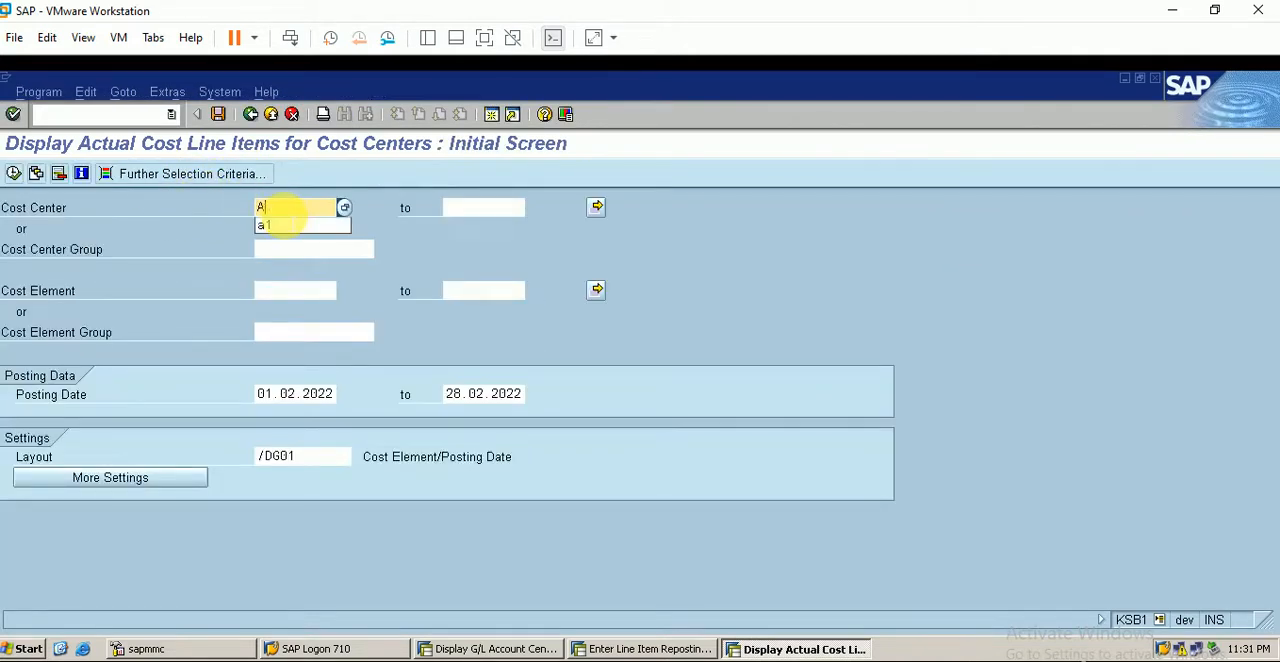
text(2)
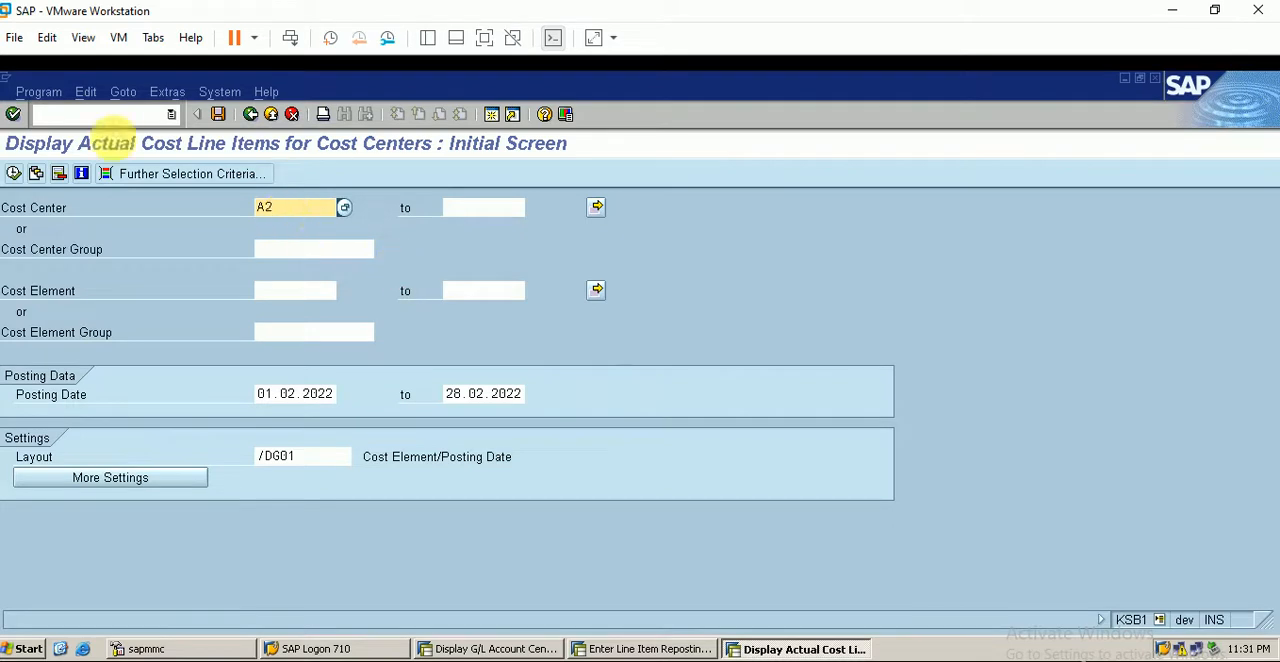
click(13, 173)
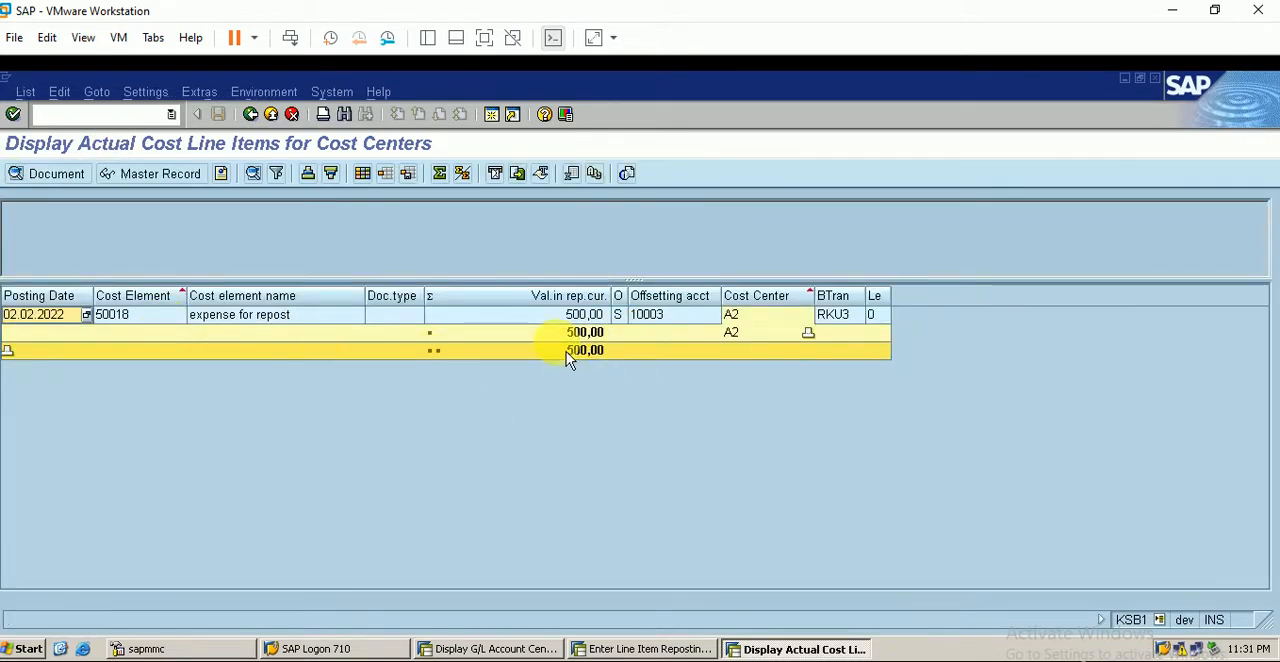
- Switch to the Excel worksheet and review the planned reposting from A1 to A3 and A4 with its transaction code and document type
key(alt+Tab)
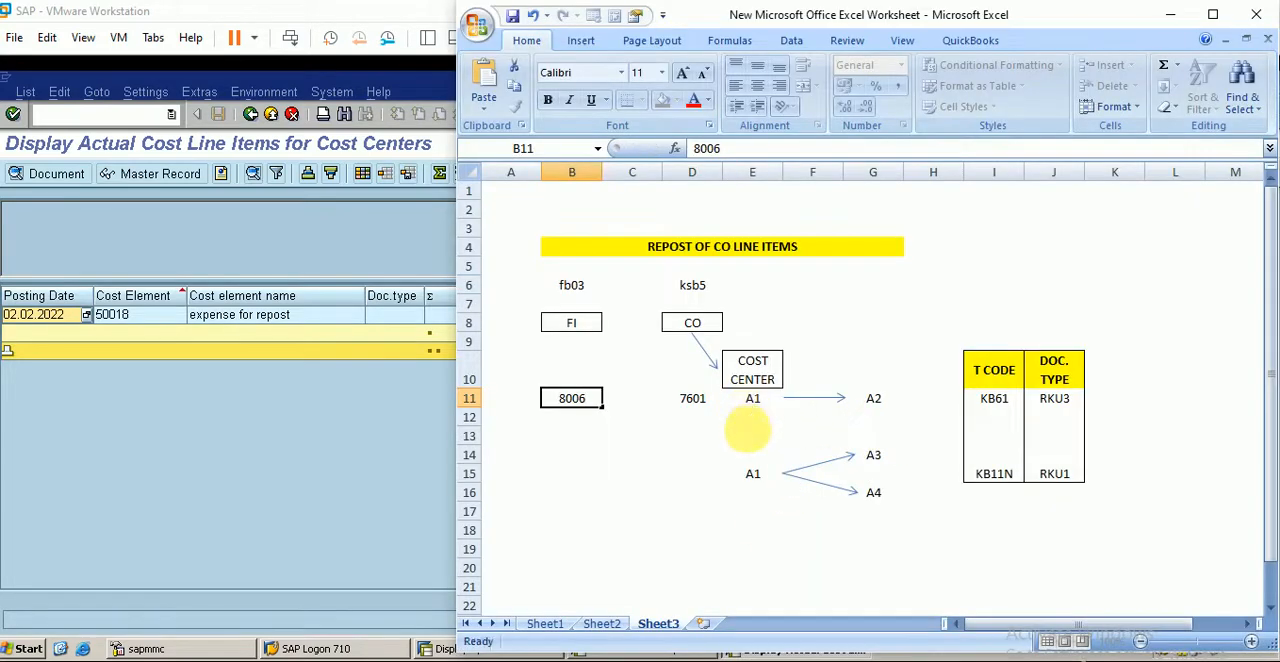
drag(750, 436, 872, 401)
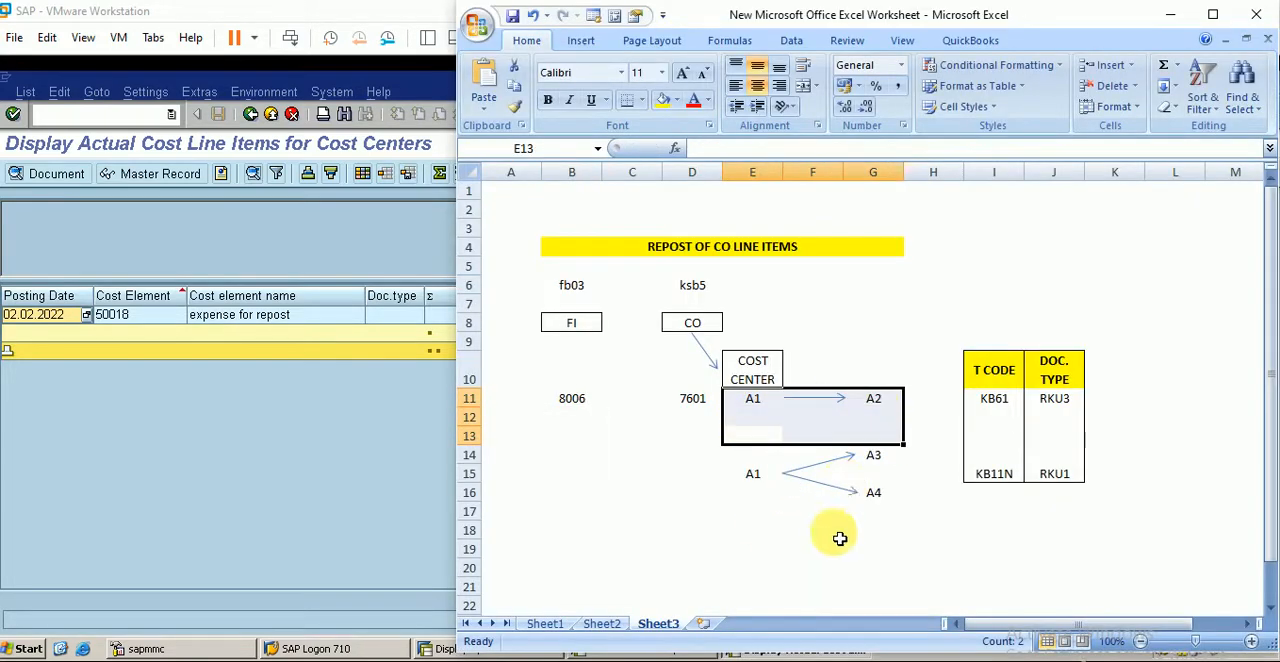
click(638, 494)
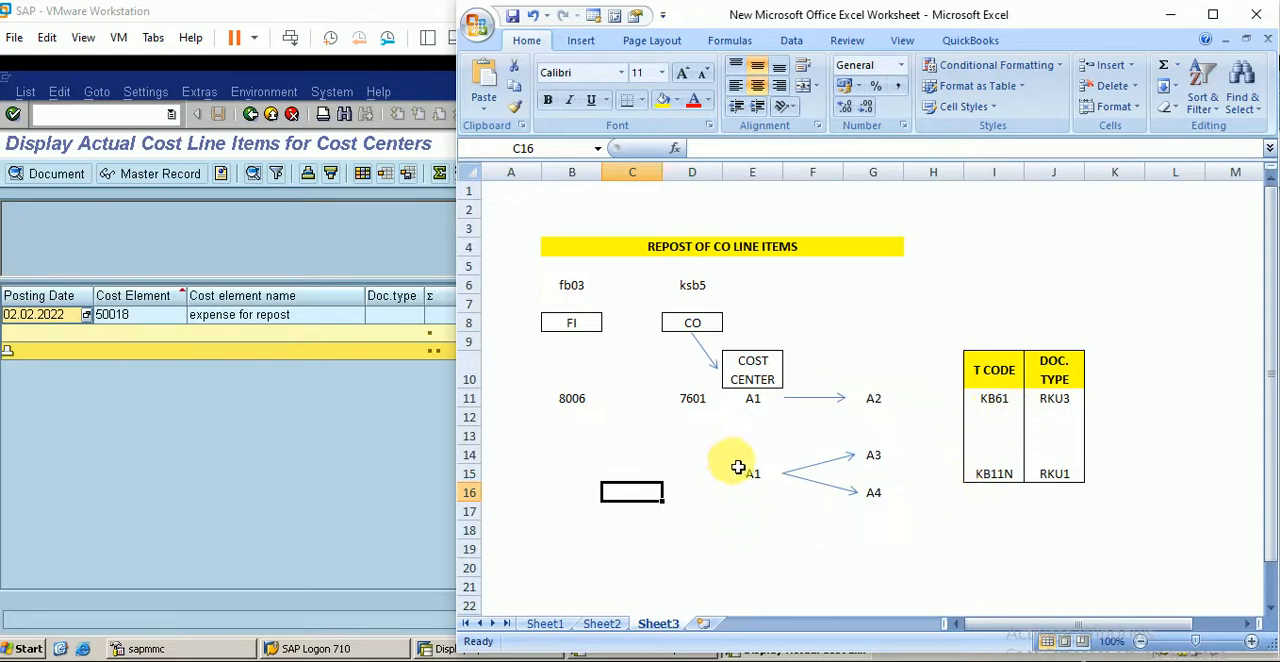
click(757, 481)
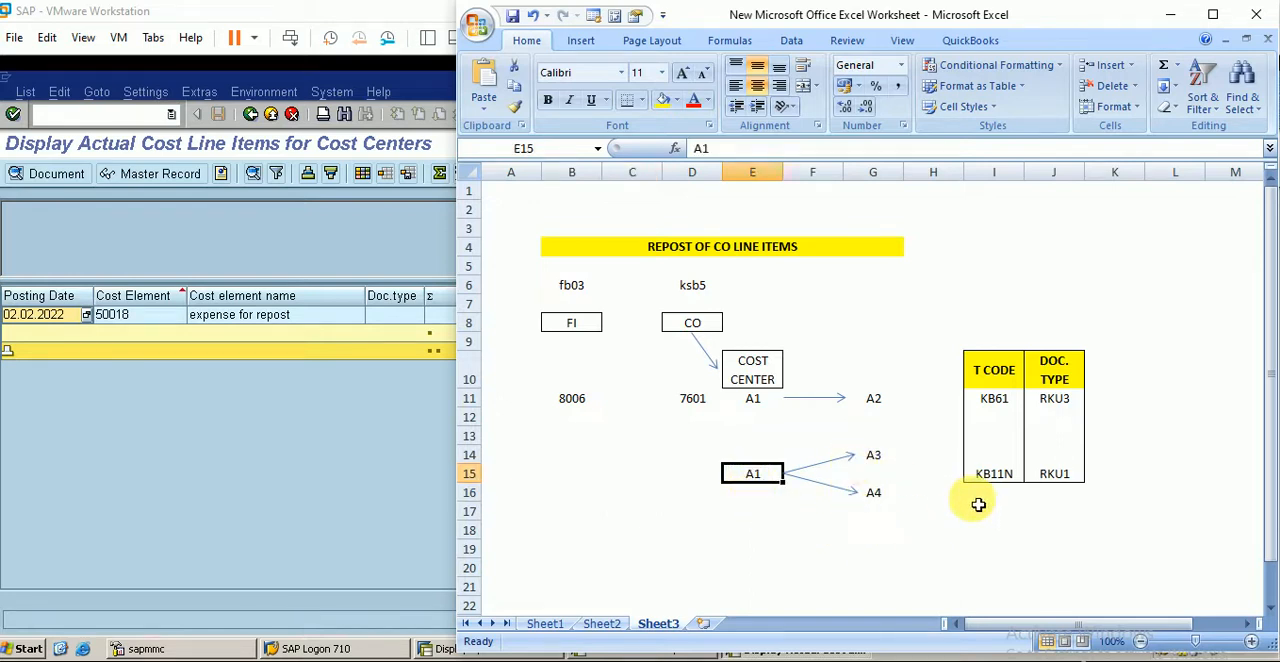
click(1000, 477)
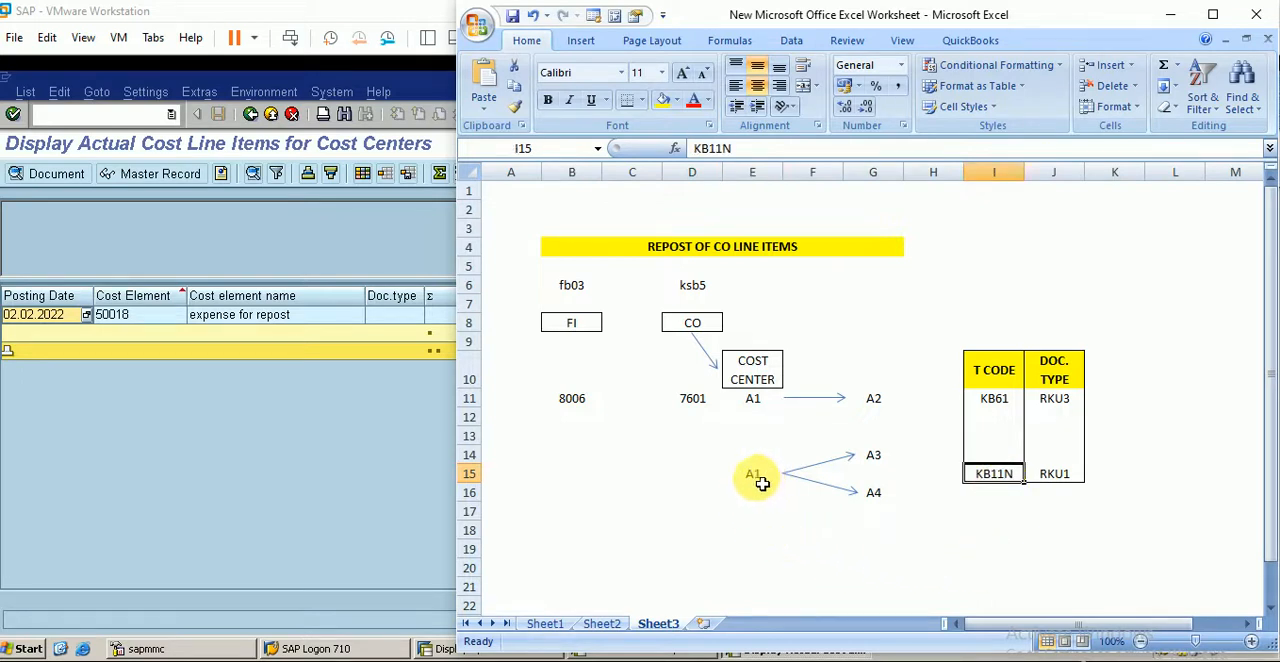
click(757, 478)
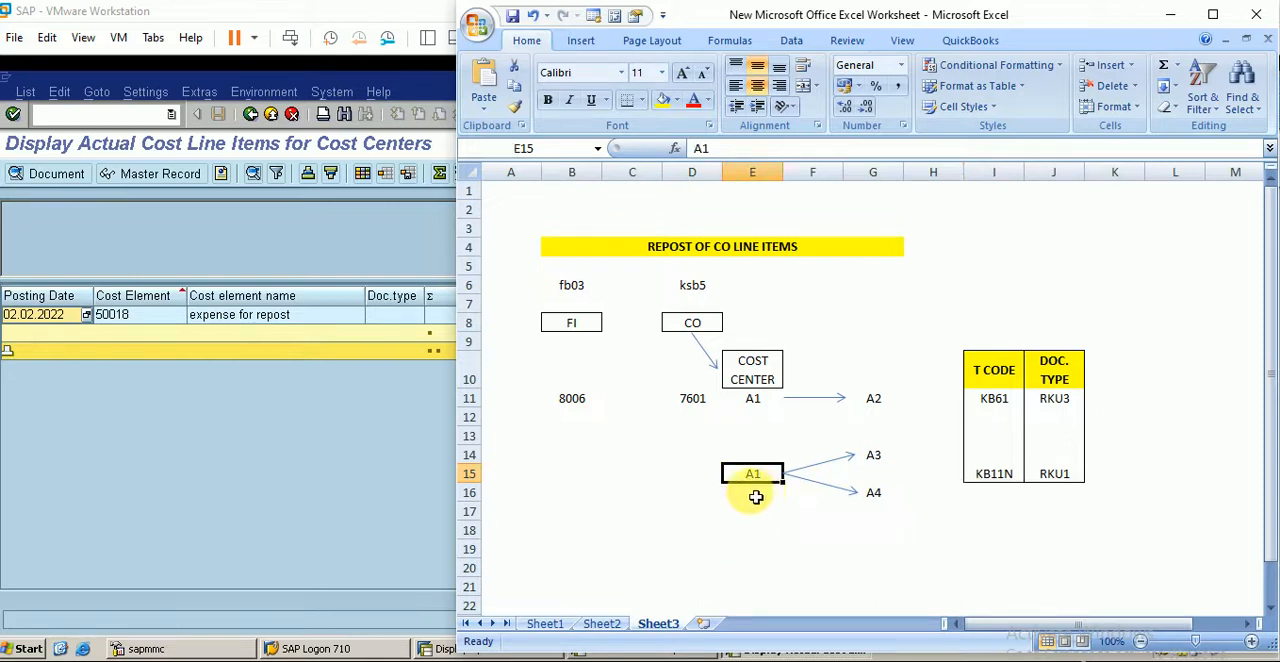
click(874, 457)
click(876, 492)
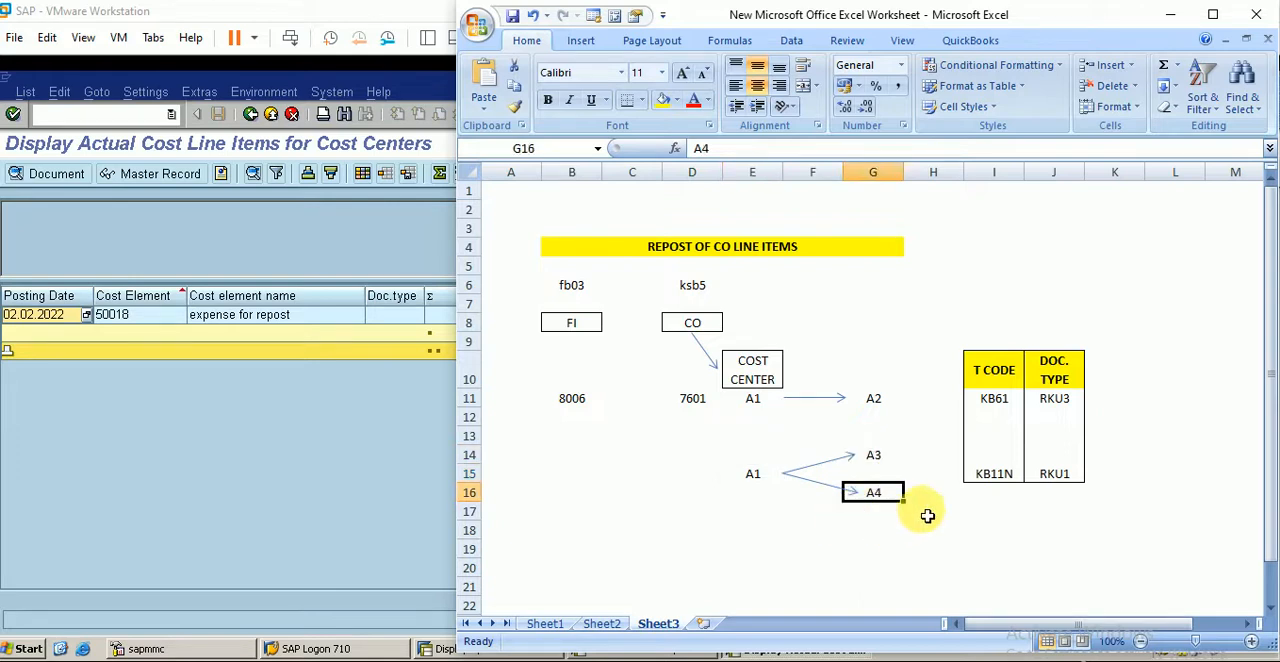
click(996, 481)
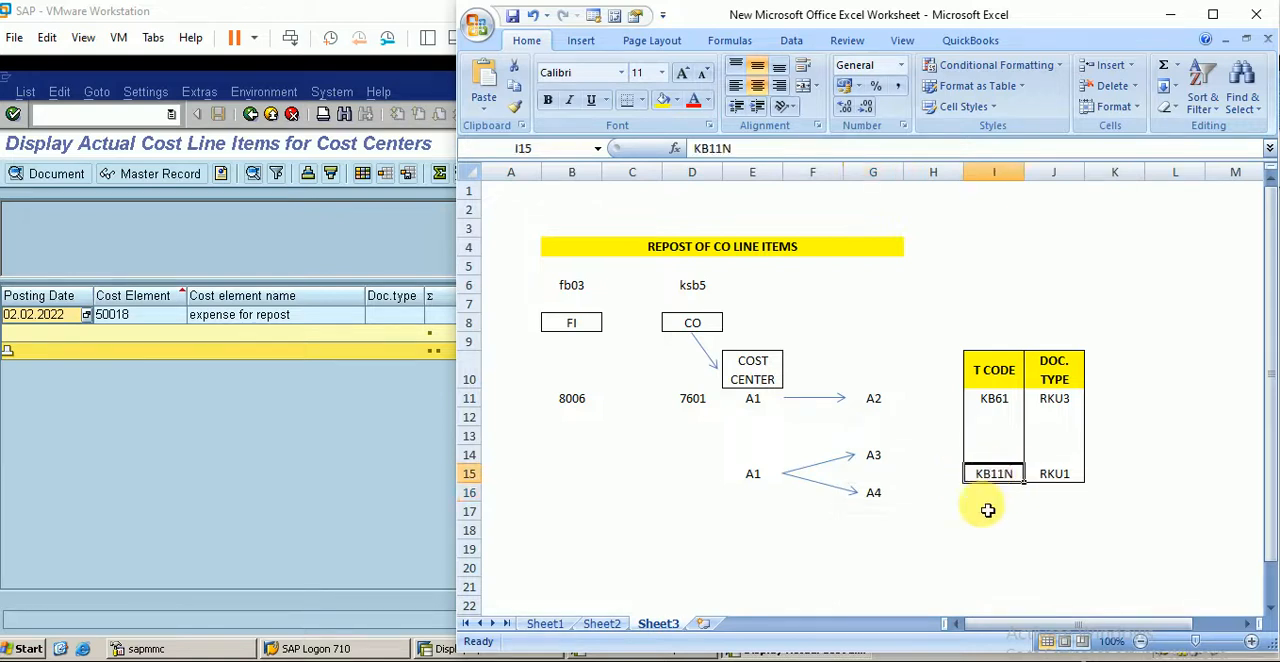
click(1066, 482)
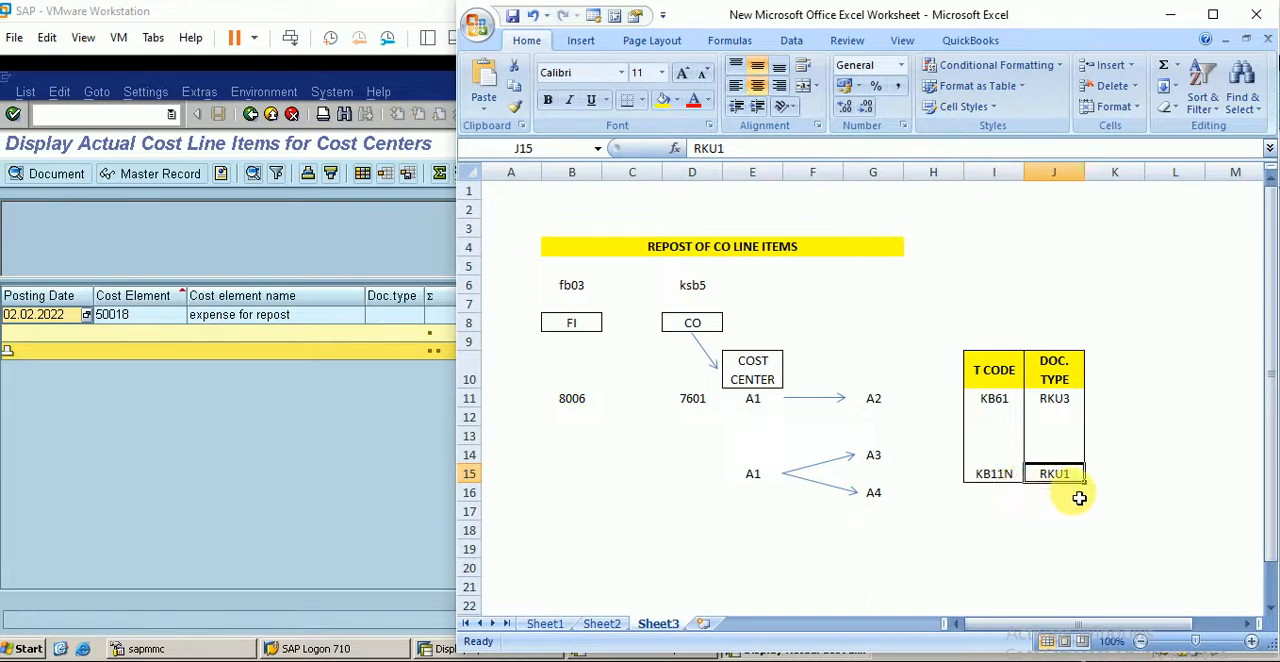
- Return to the SAP session, start KANK and open the number range groups of CO area BERP for maintenance
click(177, 220)
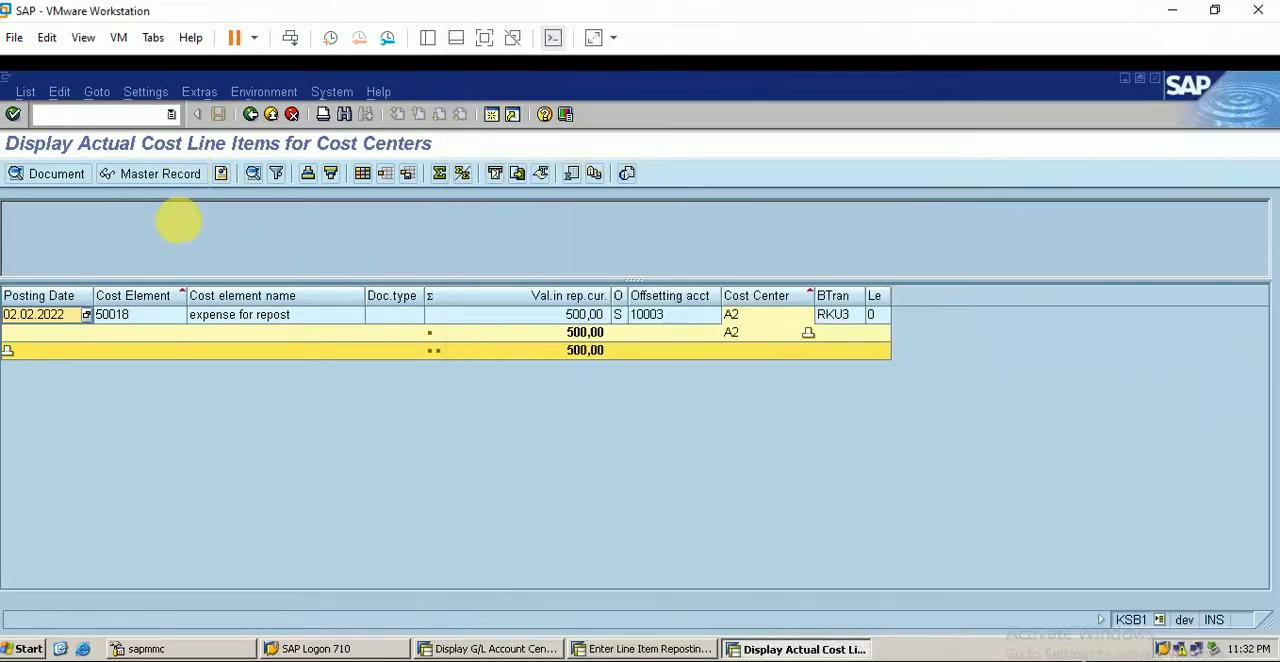
click(100, 114)
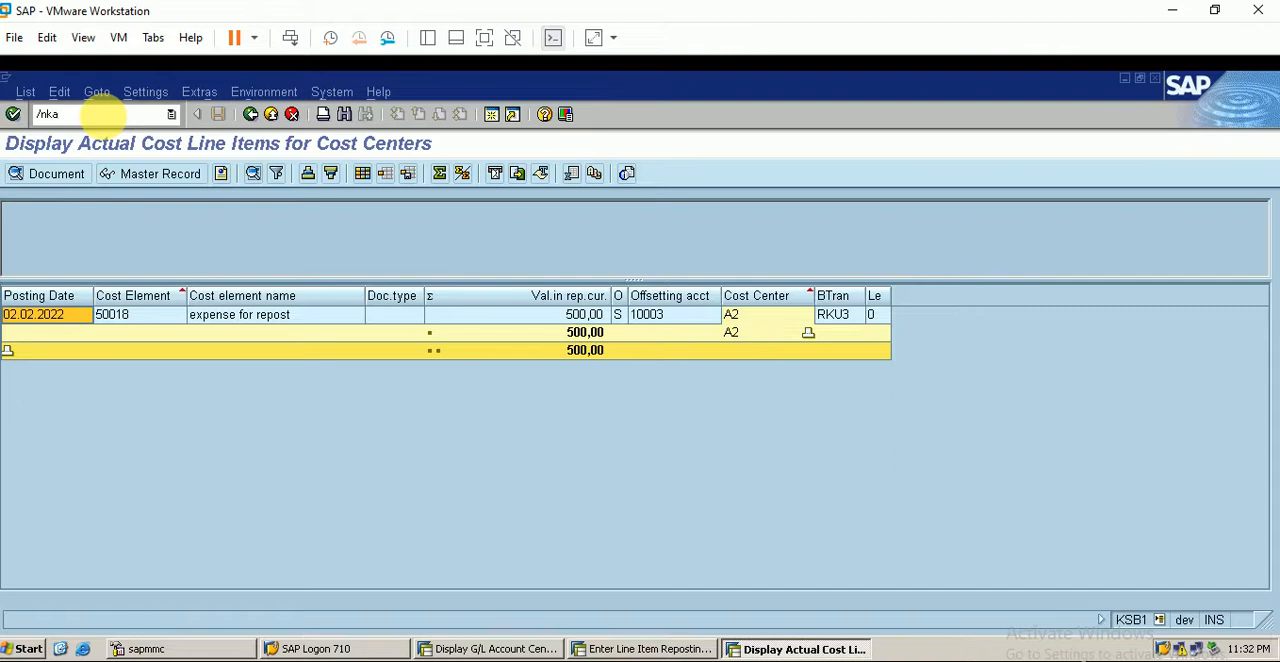
key(Return)
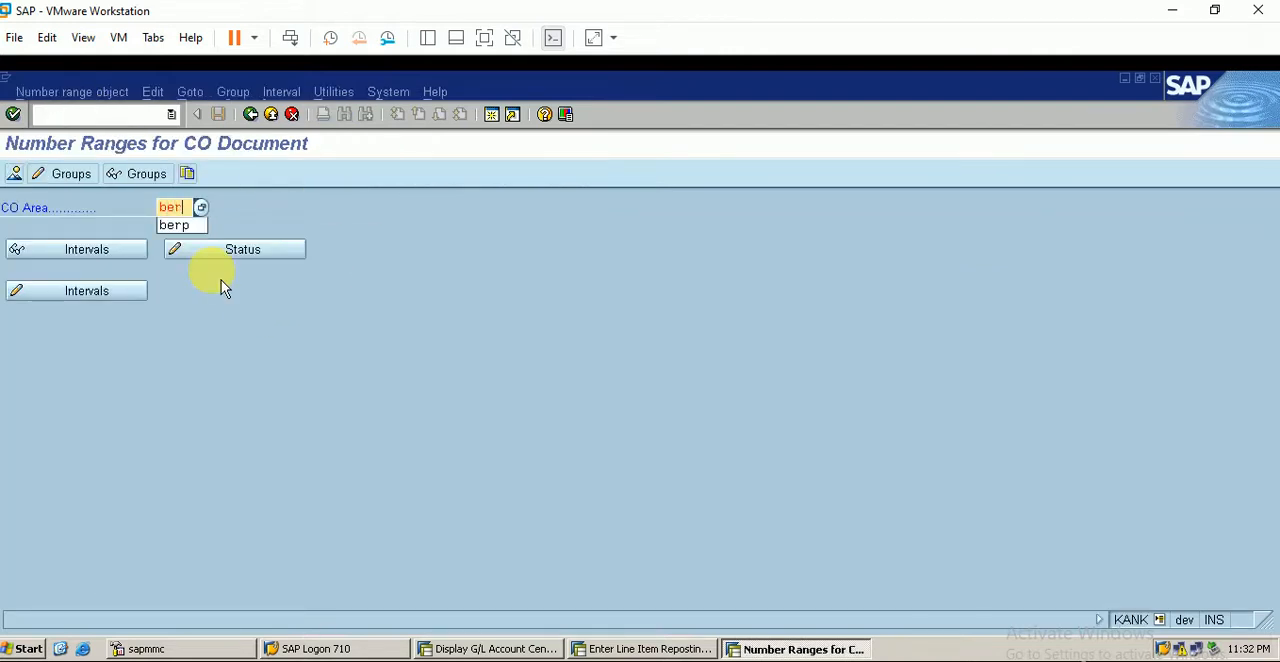
key(Return)
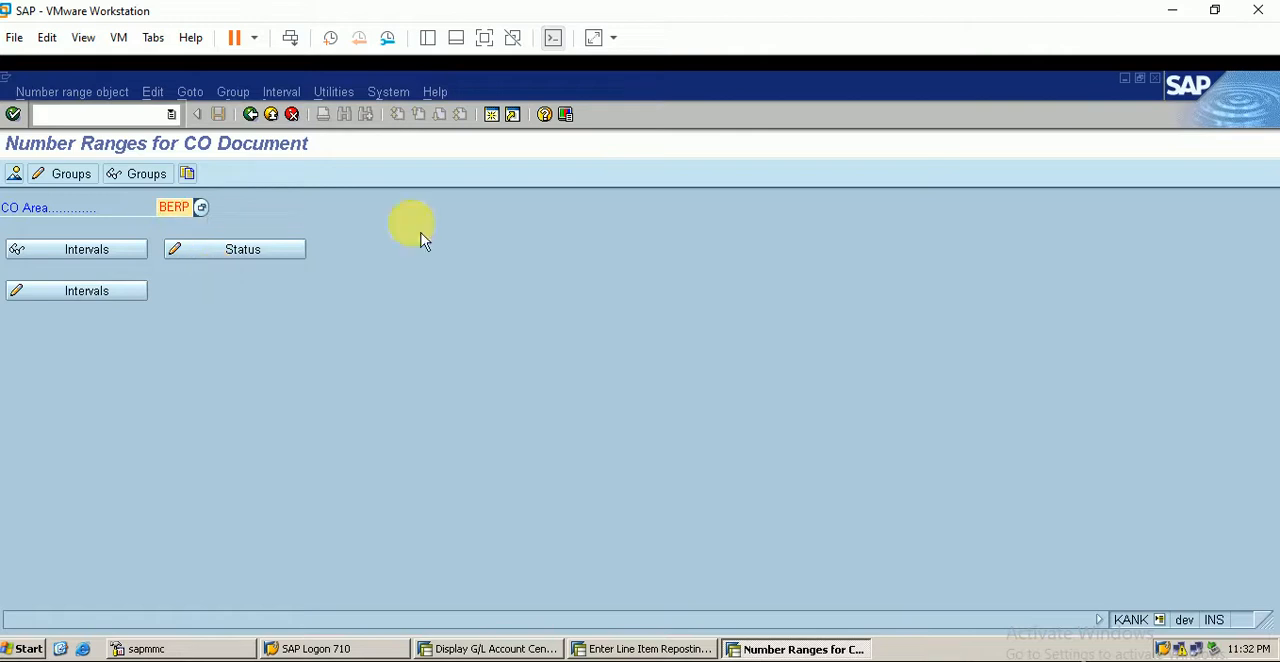
click(68, 175)
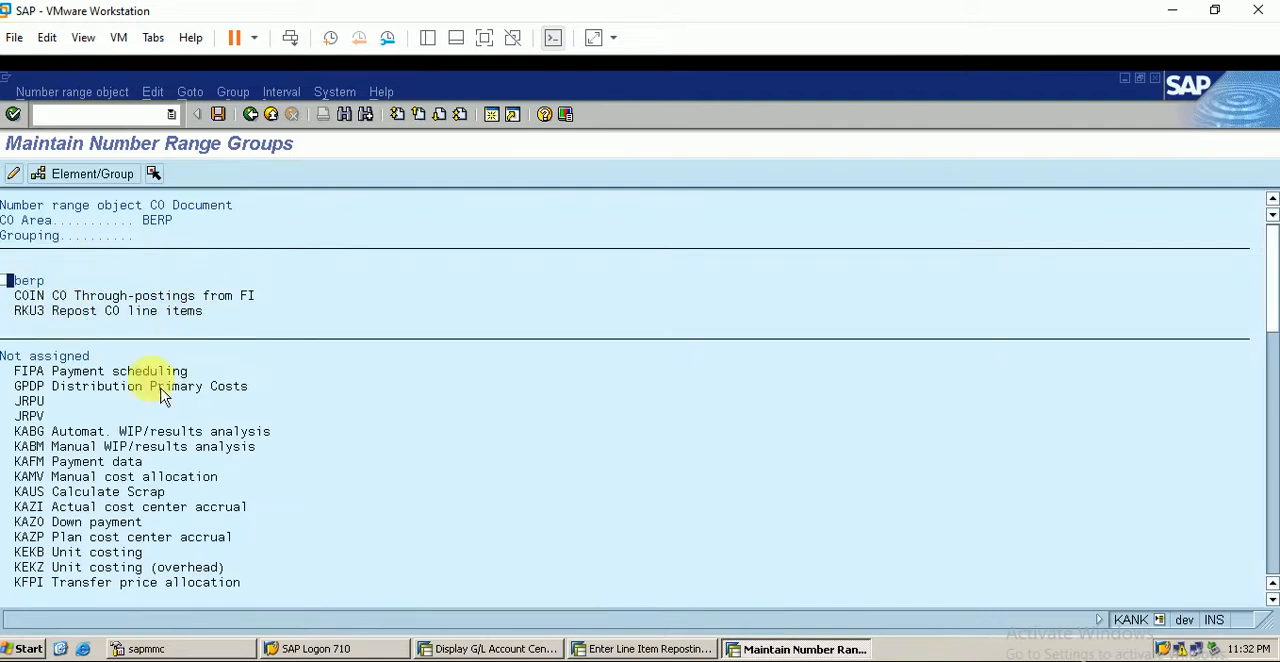
- Assign the unassigned element RKU1 Repost costs to the berp number range group, save it and acknowledge the transport notice
scroll(100, 405, down, 4)
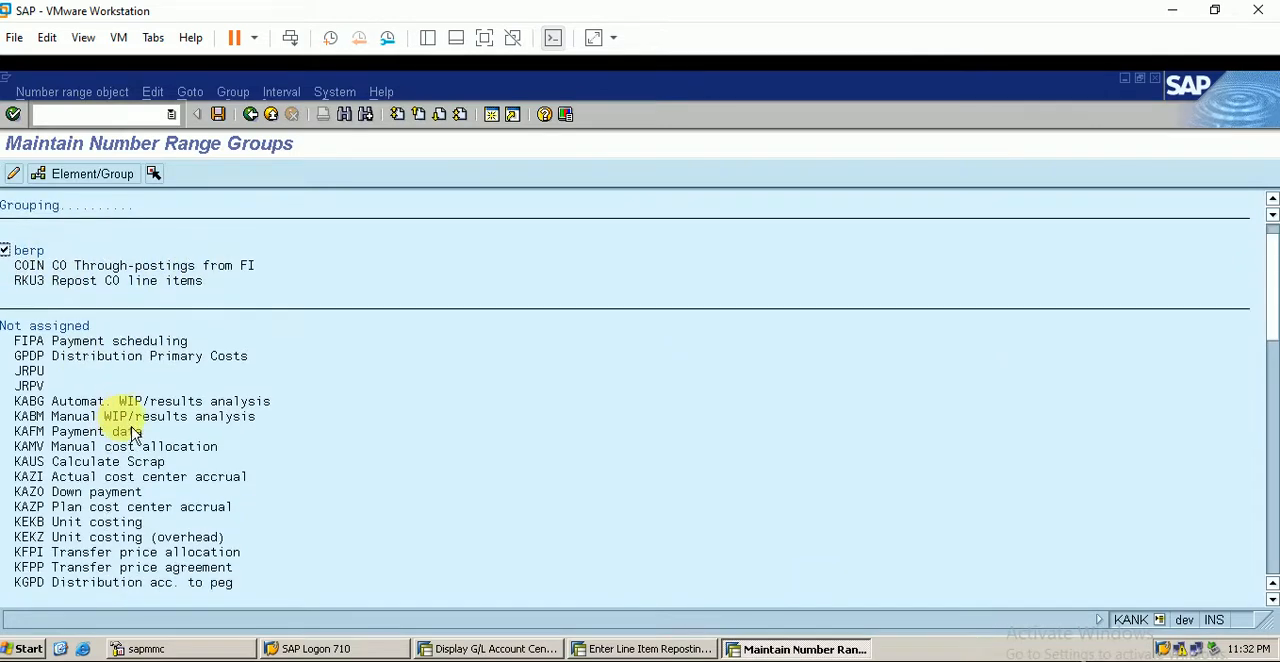
scroll(167, 437, down, 6)
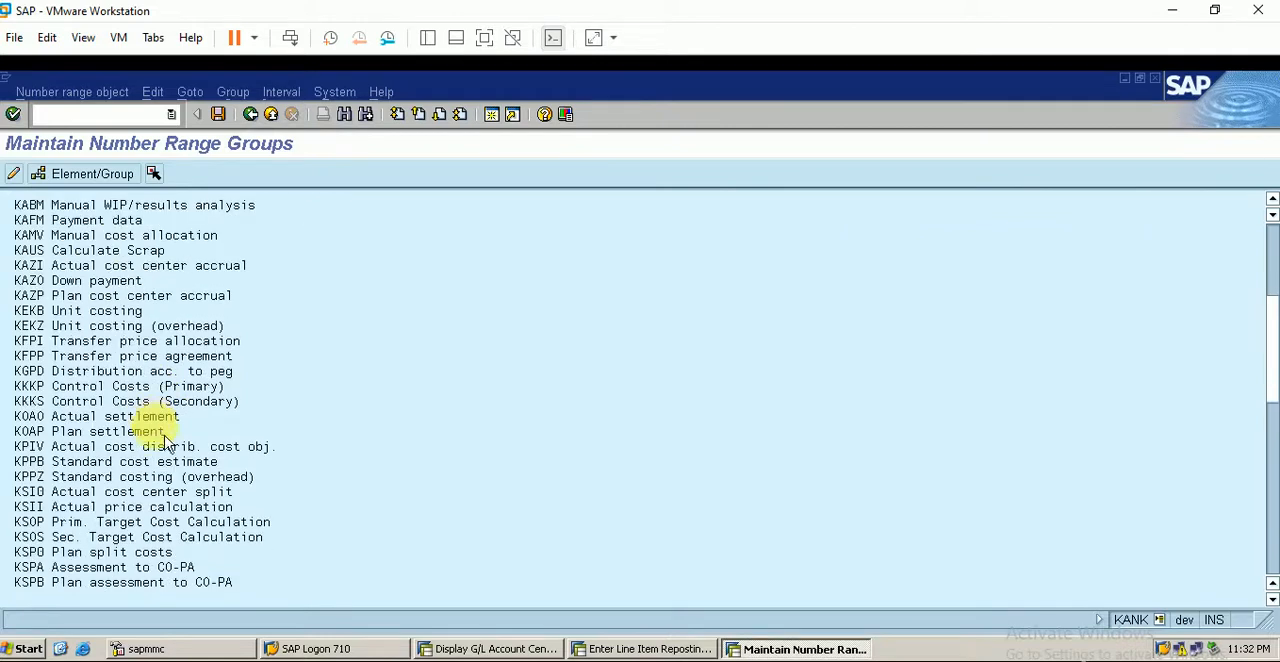
scroll(167, 462, down, 7)
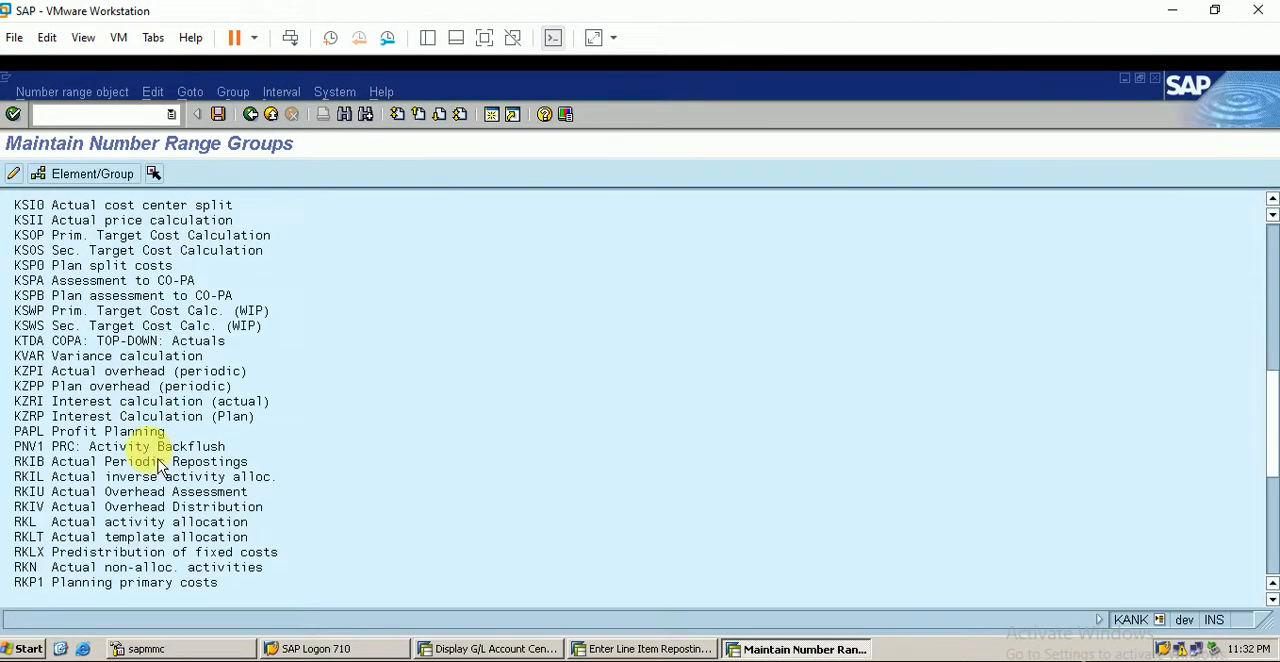
scroll(140, 495, down, 3)
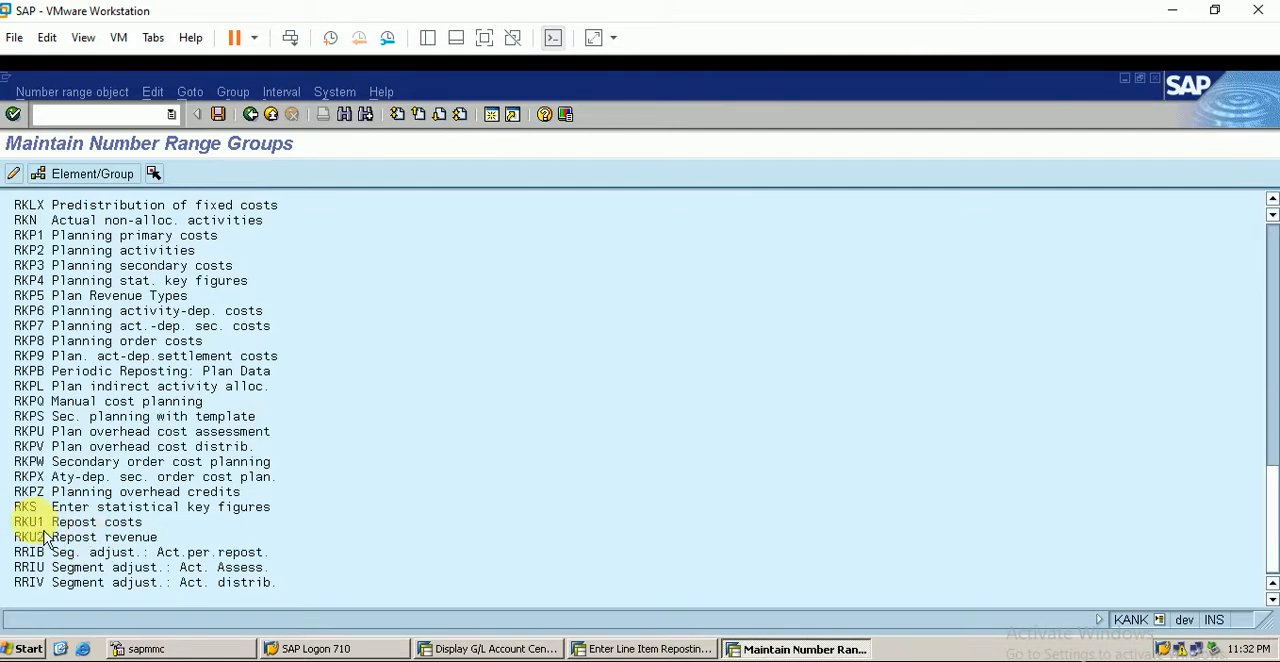
click(32, 521)
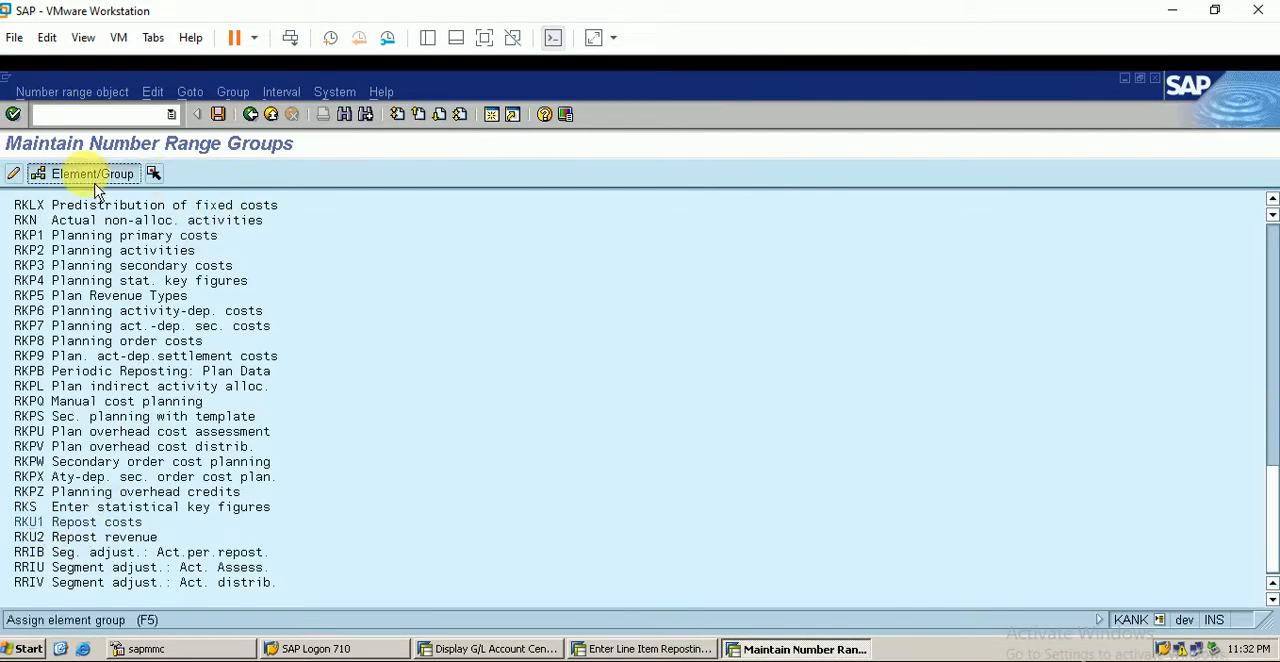
scroll(150, 245, up, 4)
scroll(138, 250, up, 12)
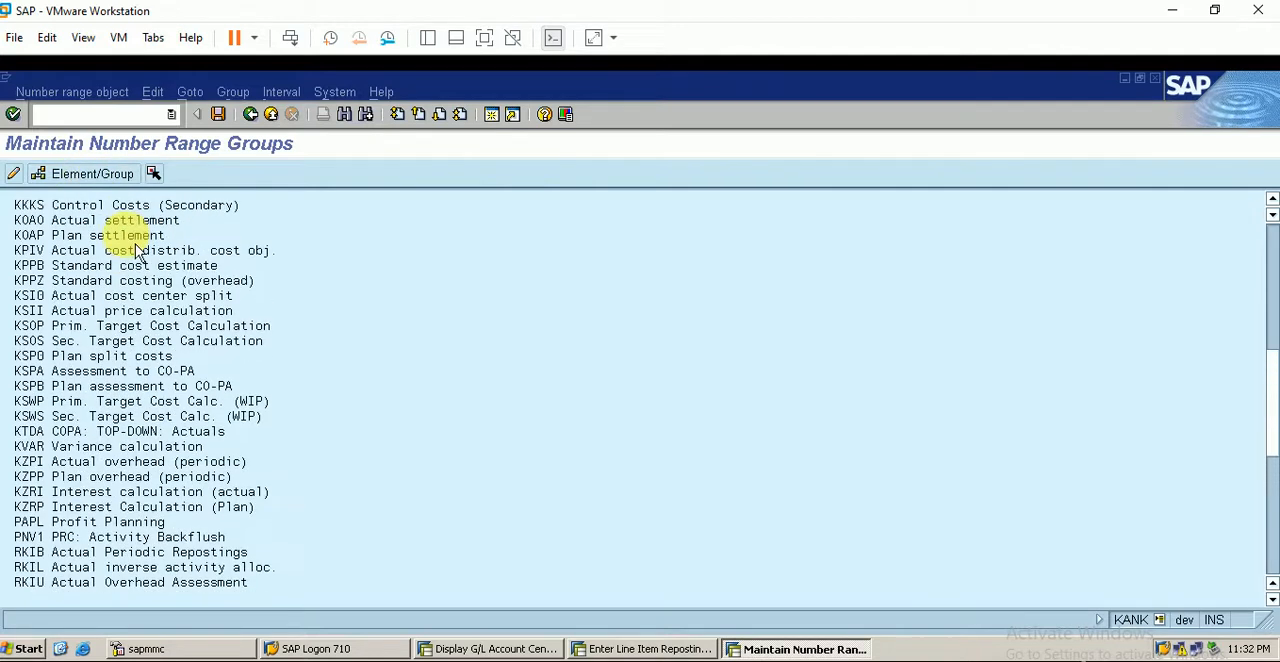
scroll(138, 250, up, 4)
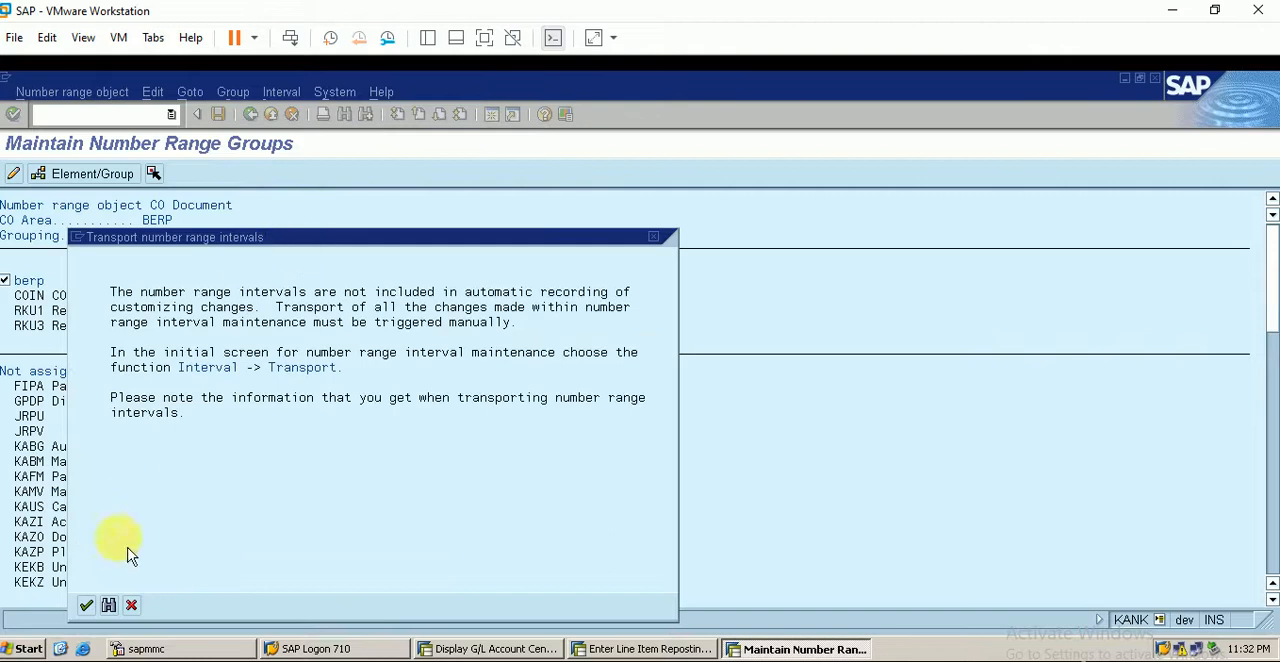
click(88, 606)
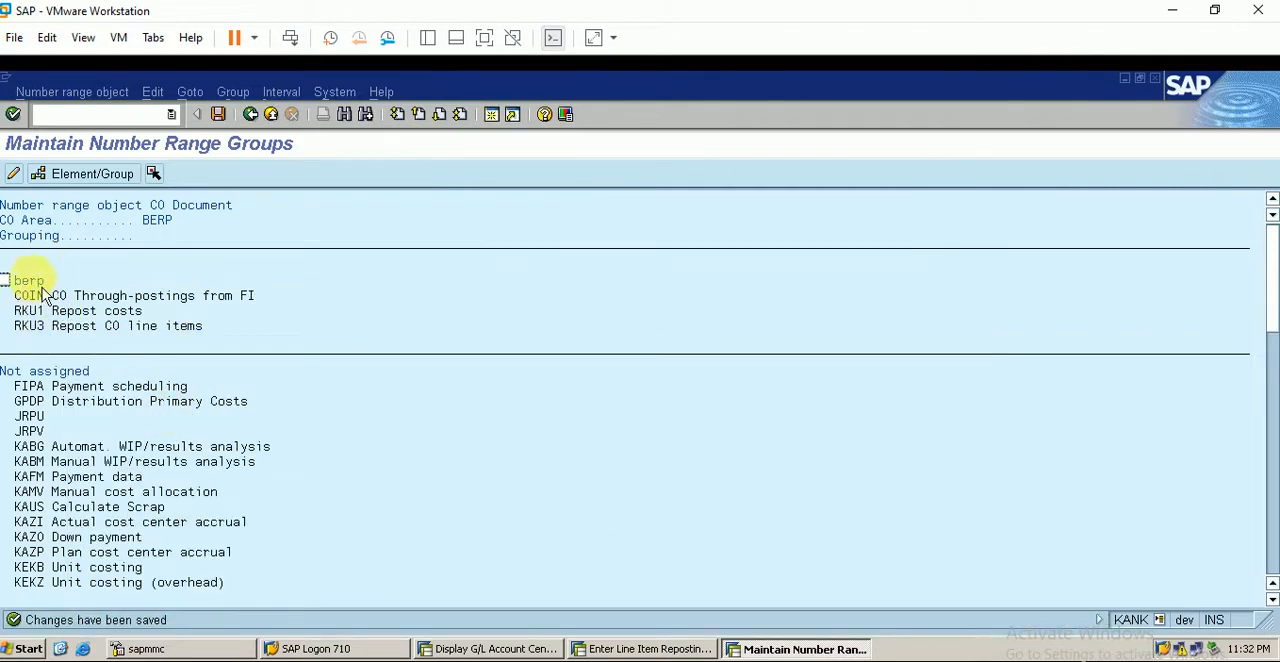
- Leave number range maintenance, start transaction KB11N and check the planned A1 to A3 and A4 reposting in the Excel worksheet
click(250, 114)
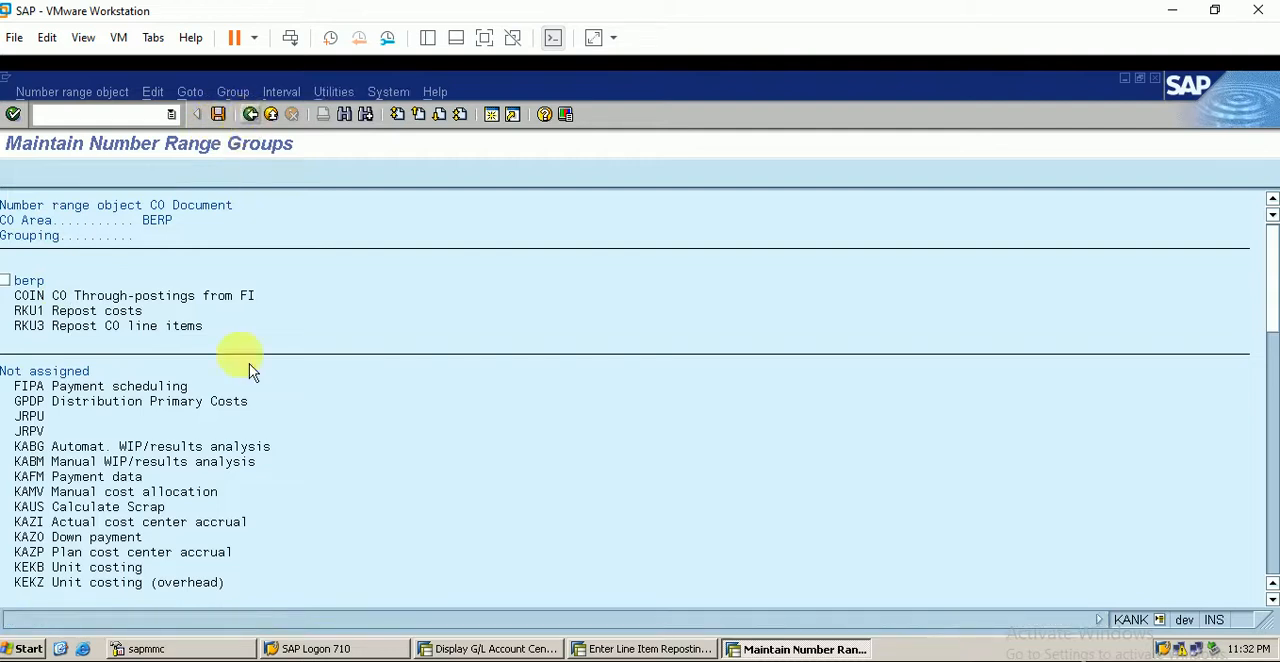
click(150, 114)
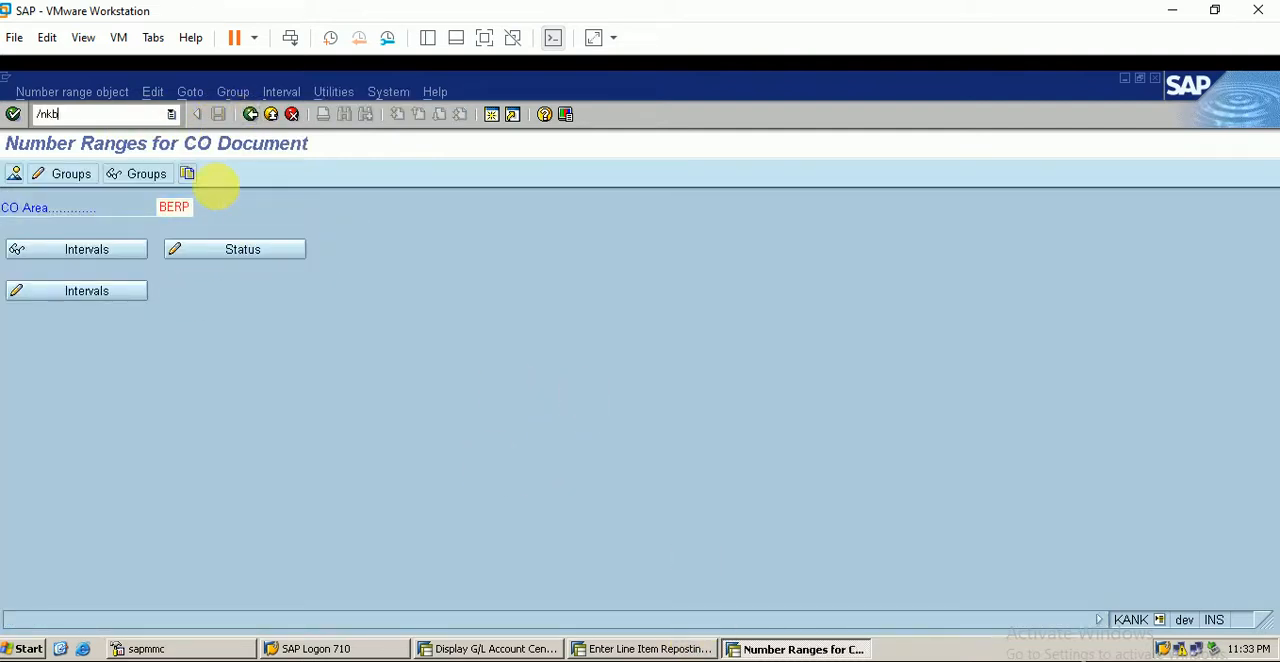
text(/nkb11n)
key(Return)
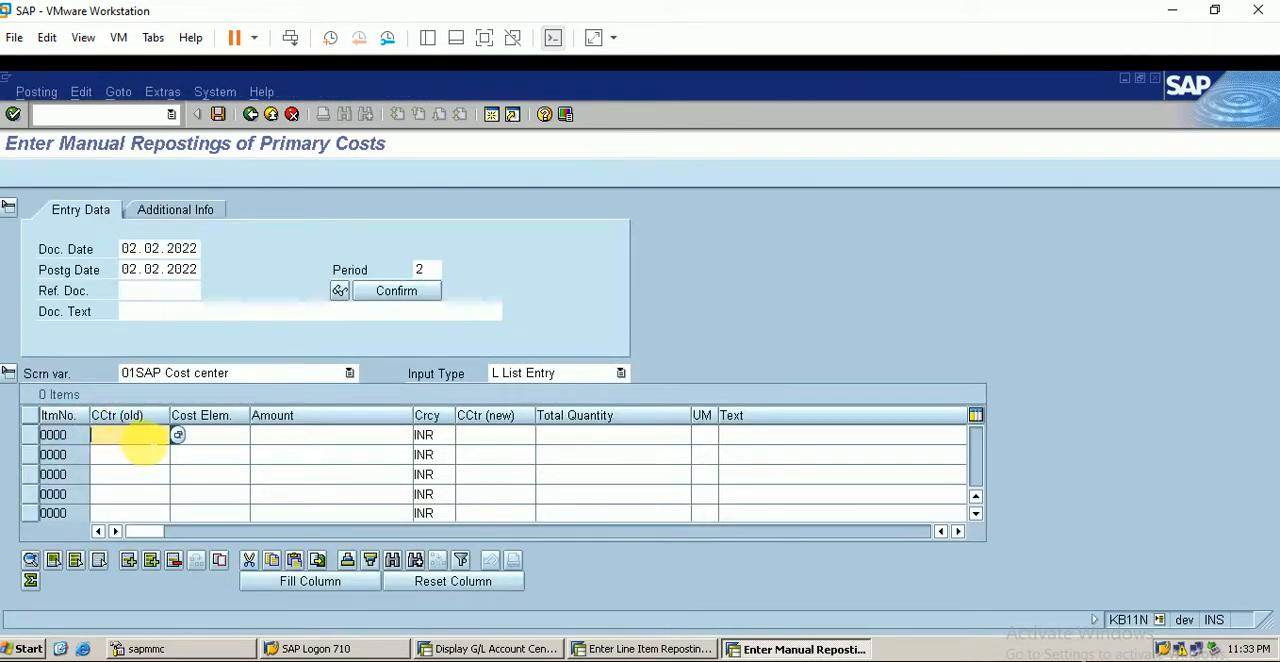
click(306, 661)
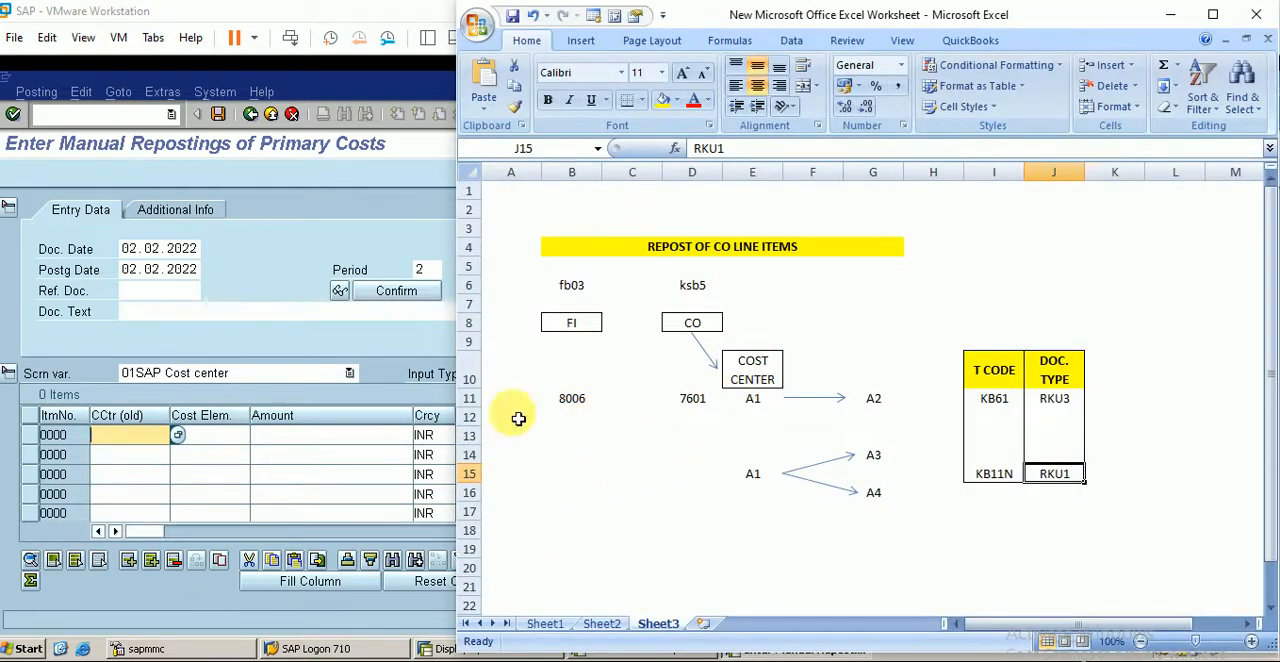
- Back in the SAP session, enter old cost center A1 and cost element 50018 on the first two reposting lines
click(117, 436)
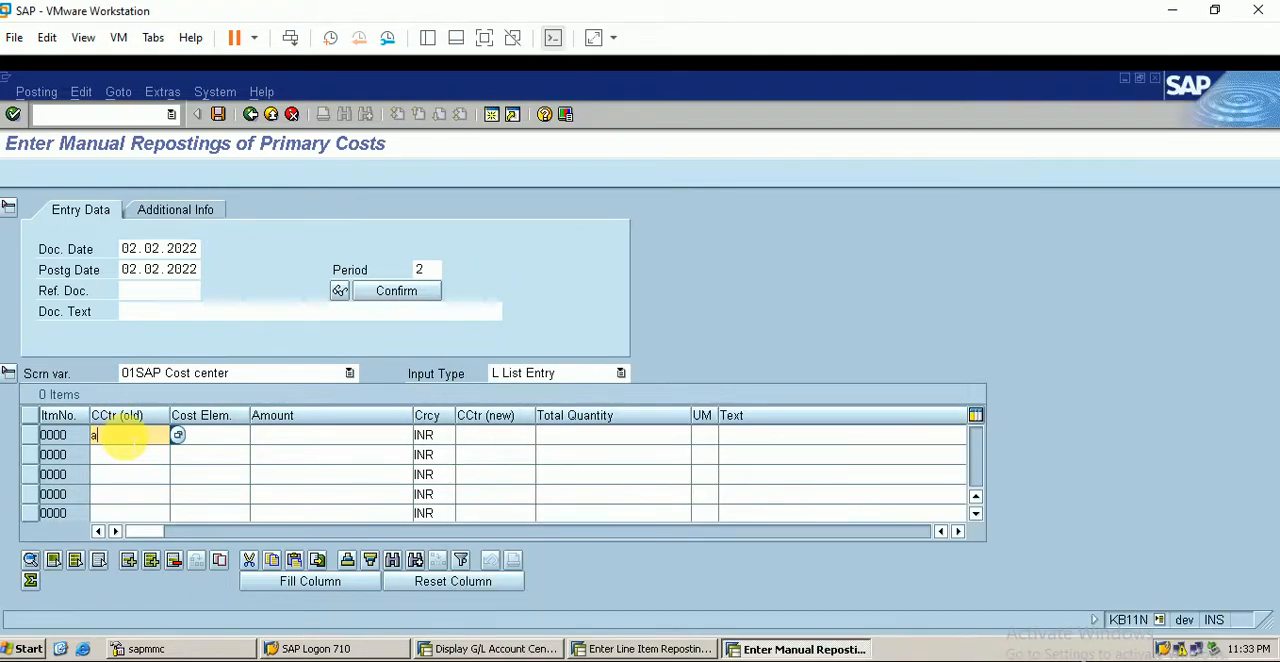
click(117, 455)
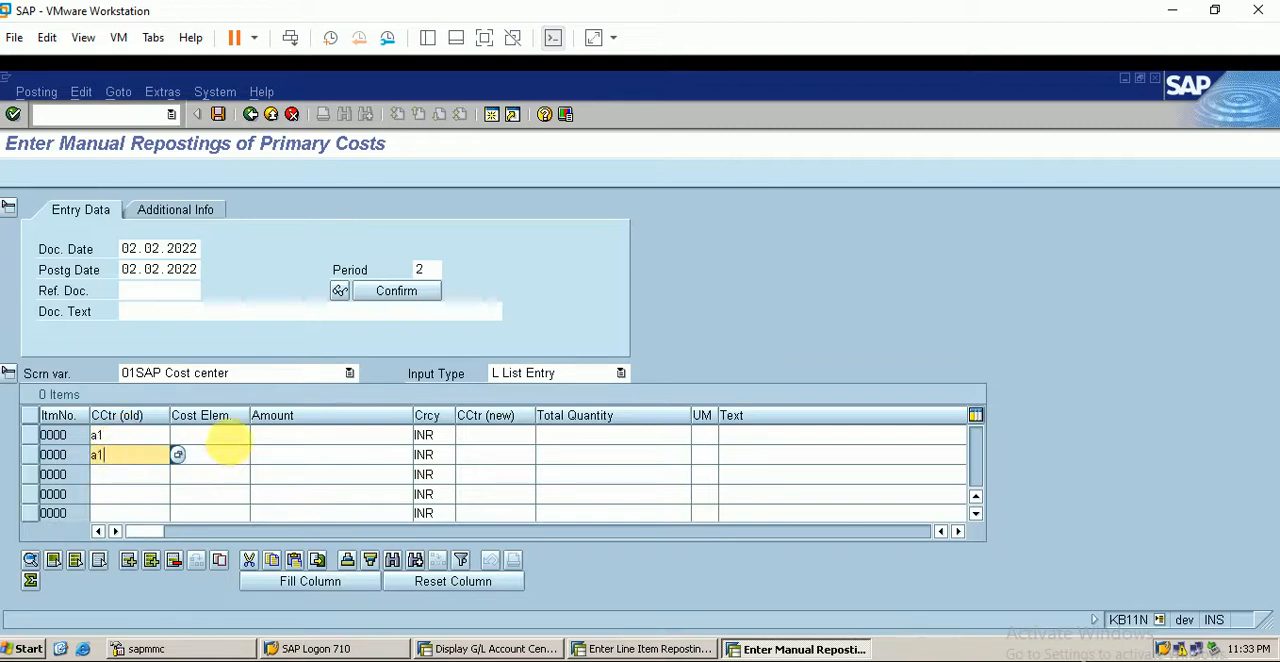
click(229, 438)
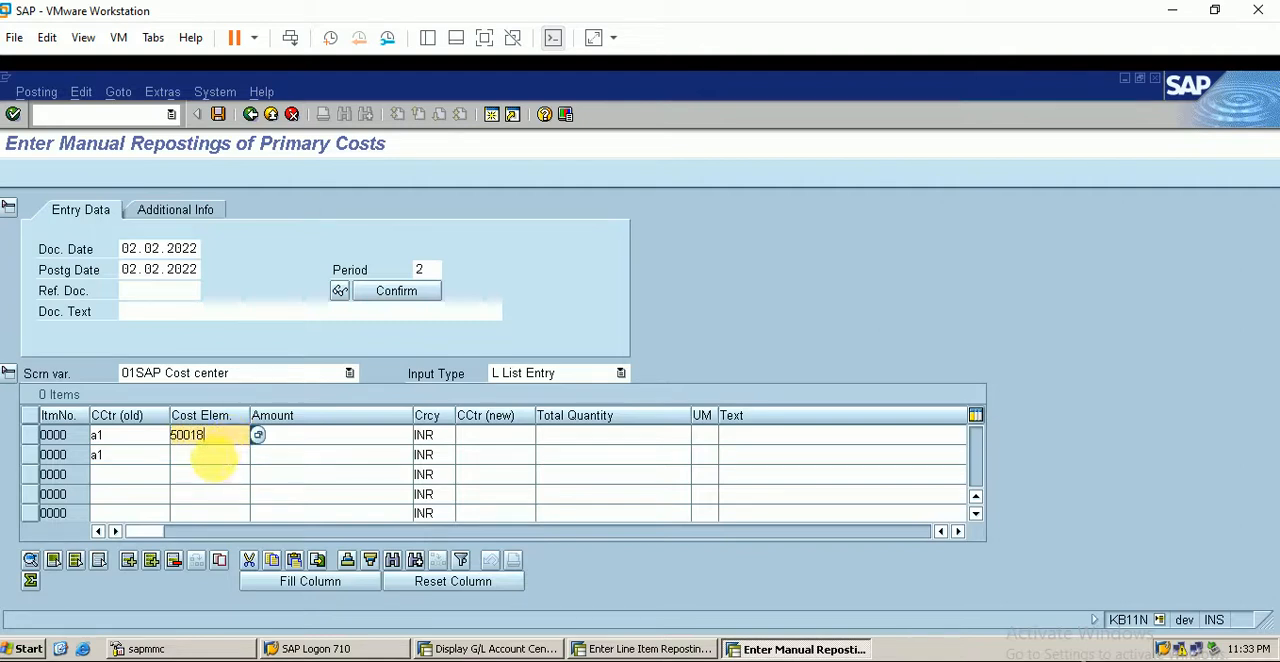
click(212, 456)
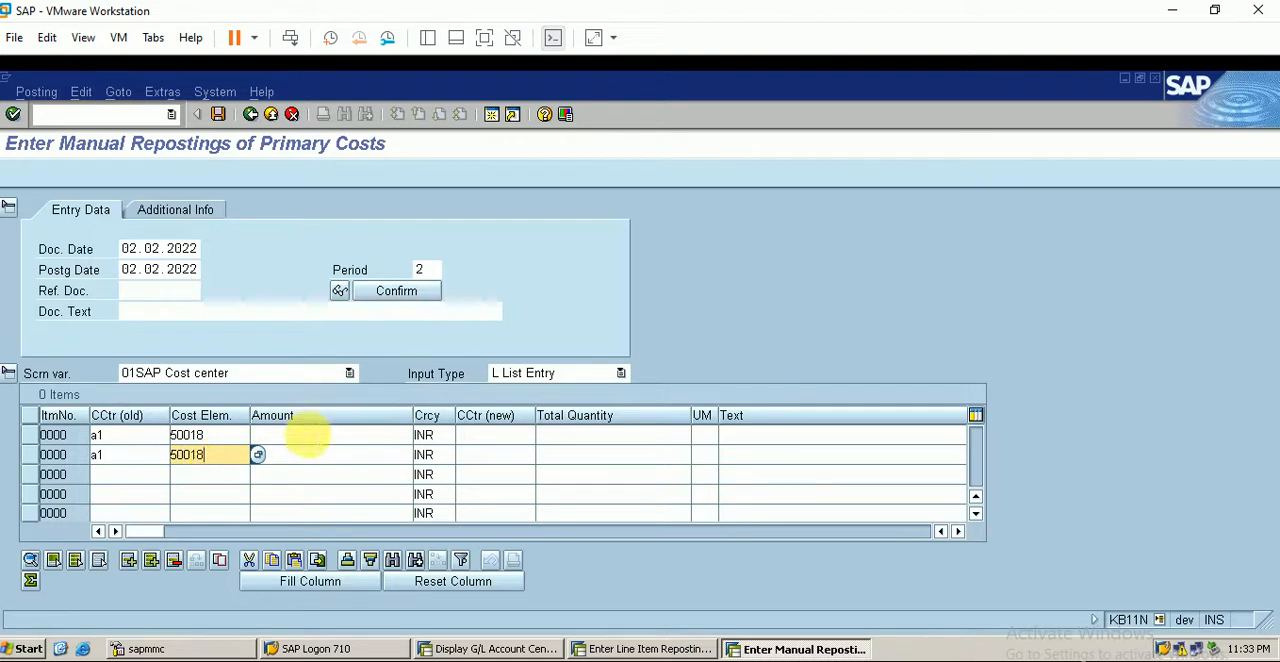
- Enter amounts of 300 and 200 INR on the two lines and set their new cost centers to A3 and A4
click(303, 436)
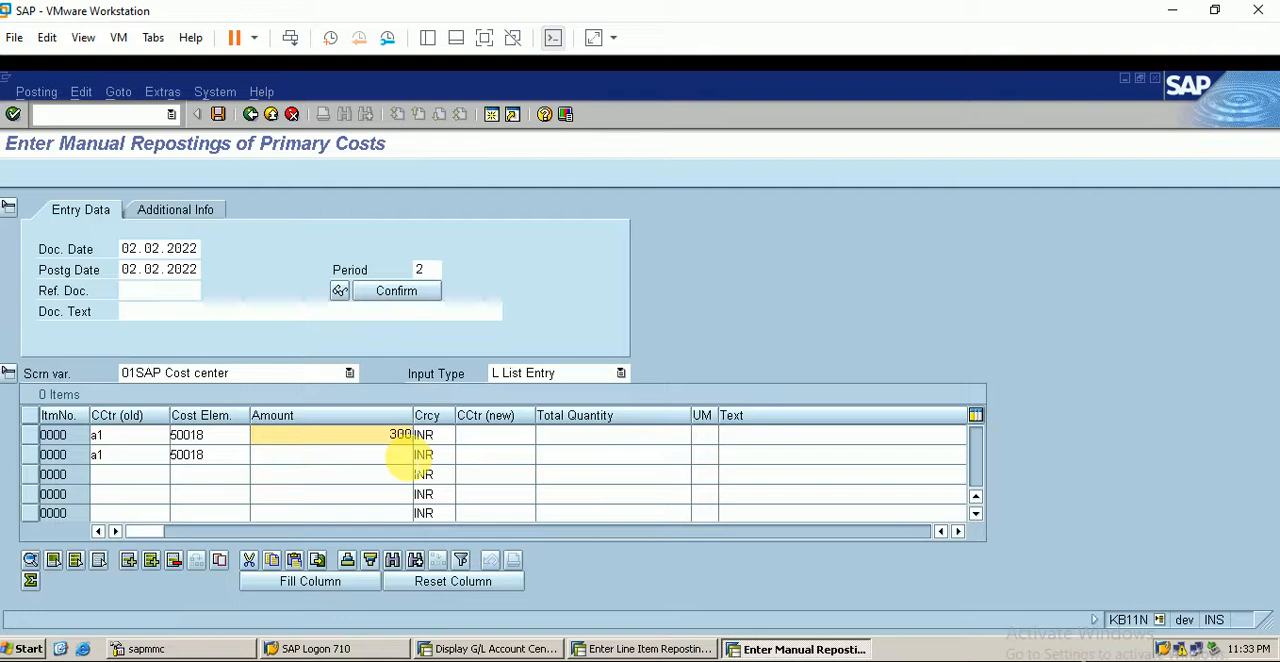
click(408, 456)
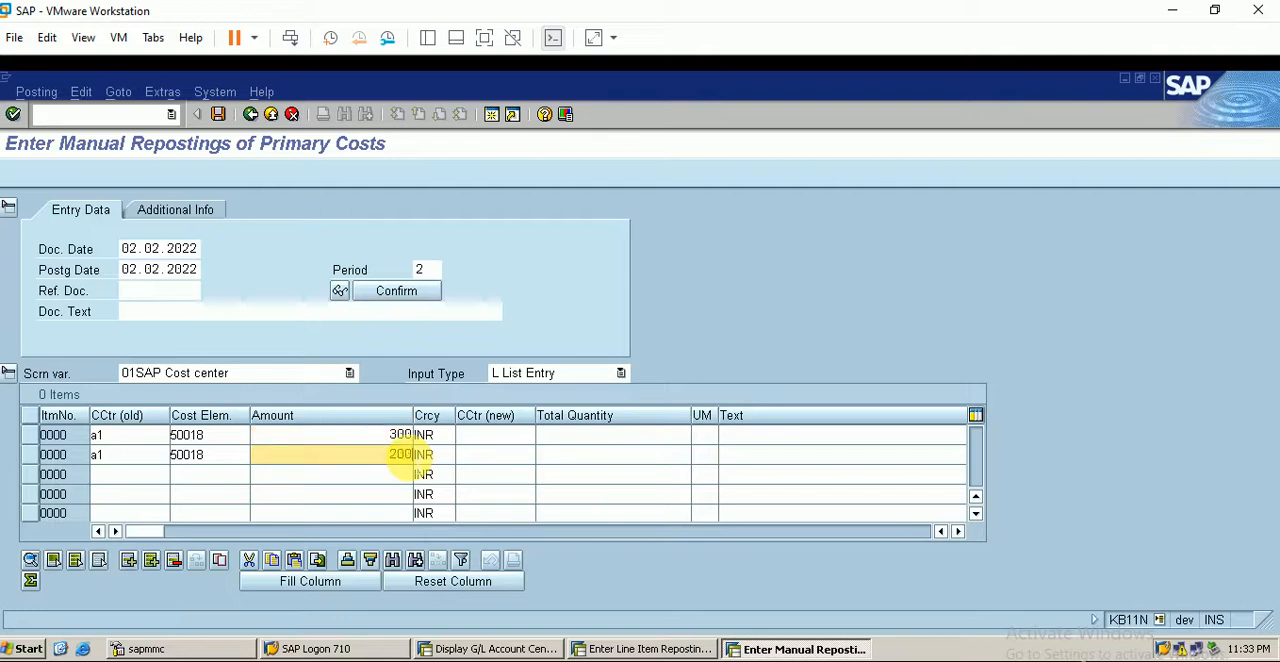
click(495, 434)
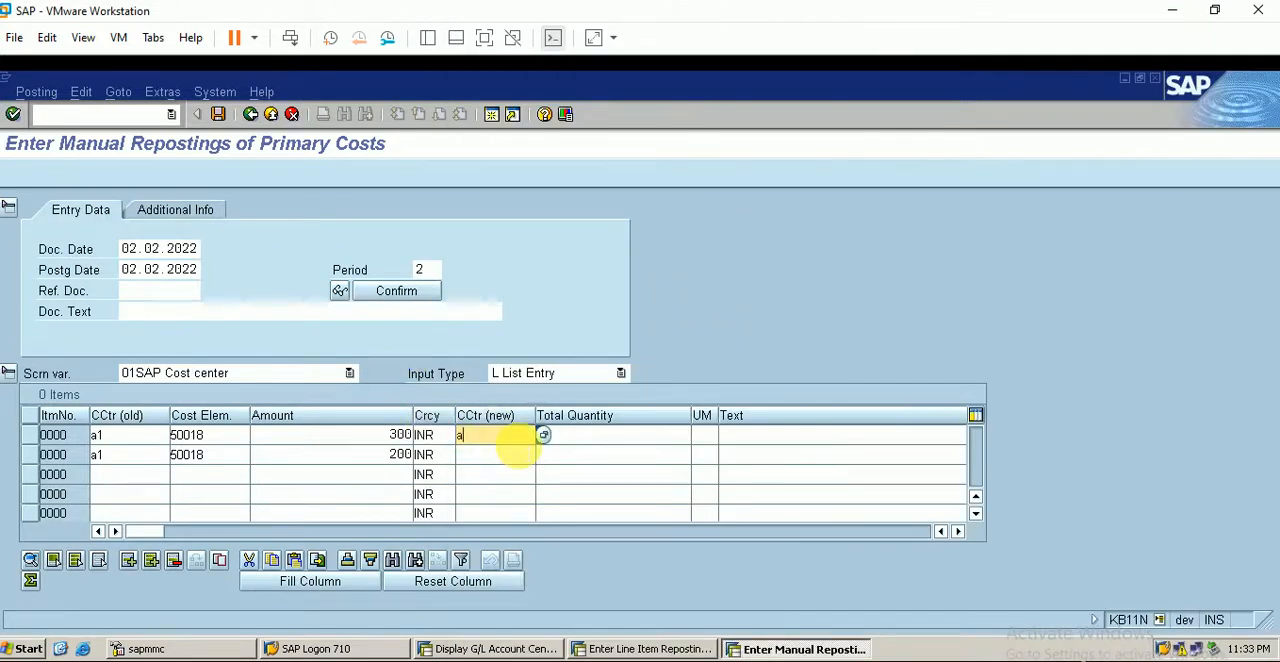
click(492, 455)
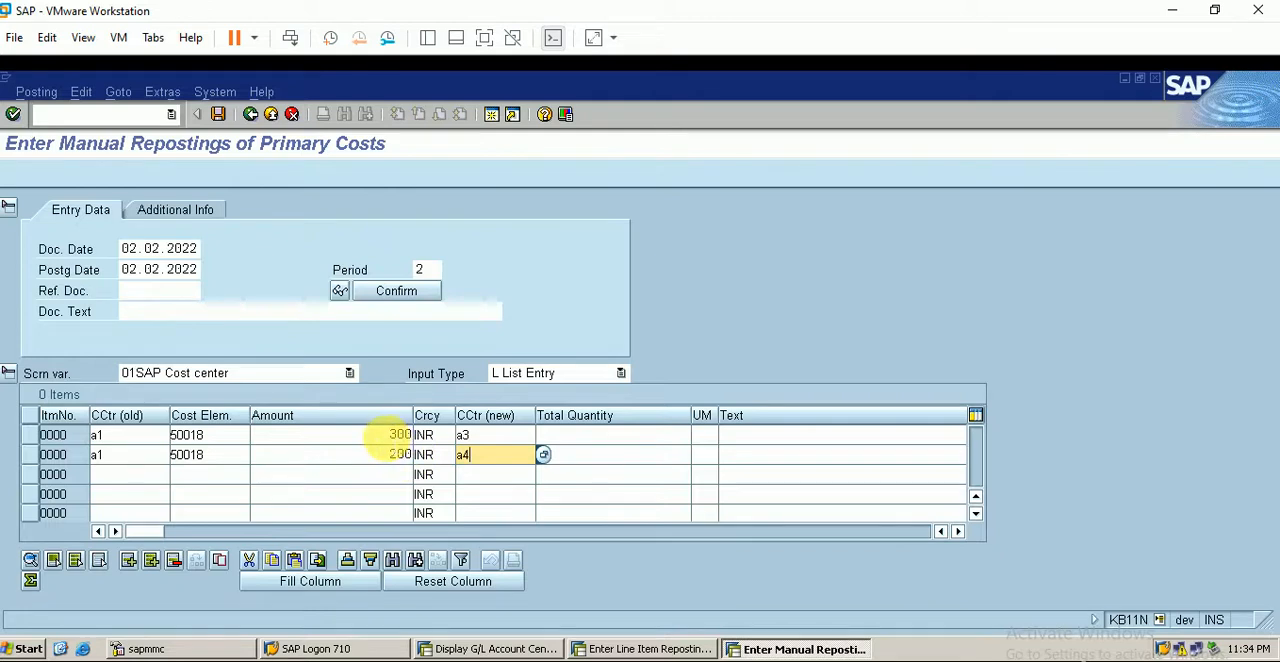
- Set the amount on both reposting lines to 250 INR and enter a total quantity of 50 on each
double_click(400, 435)
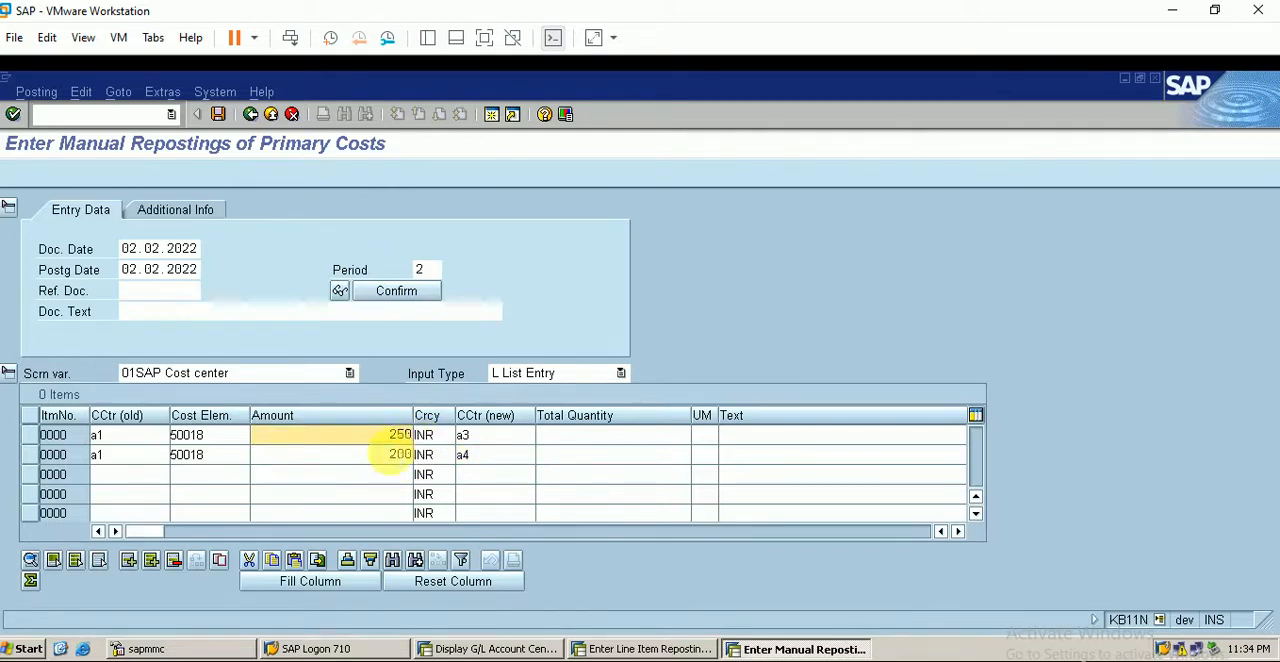
double_click(400, 455)
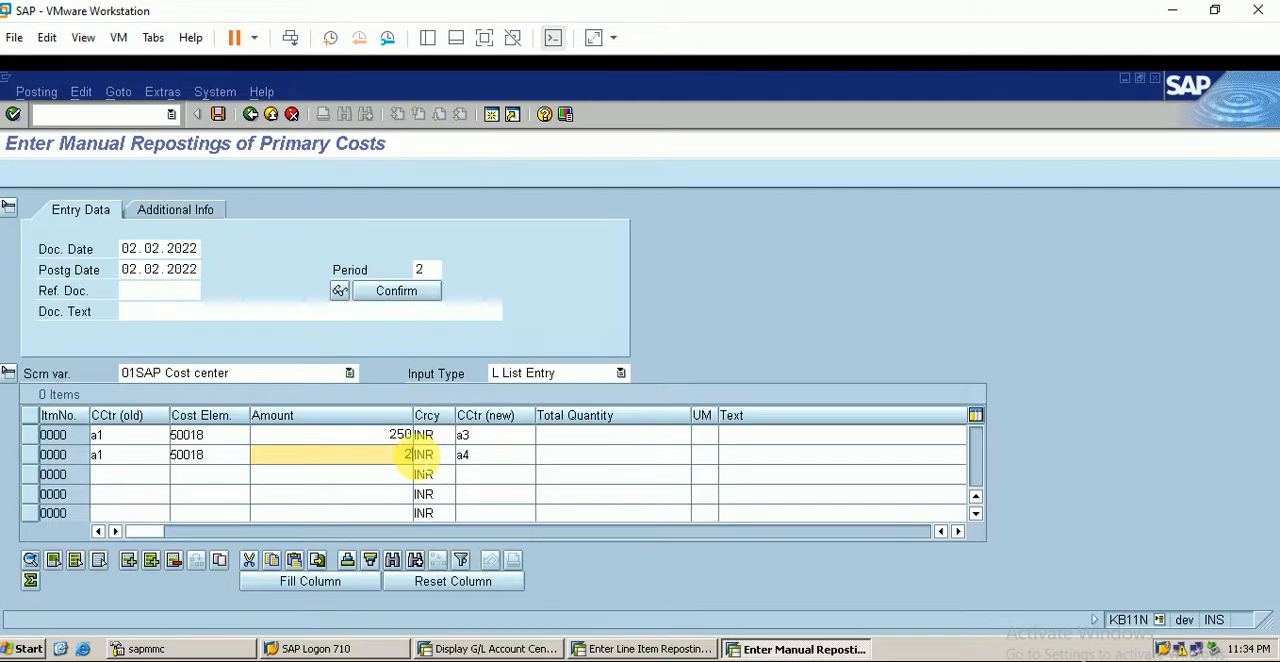
click(630, 436)
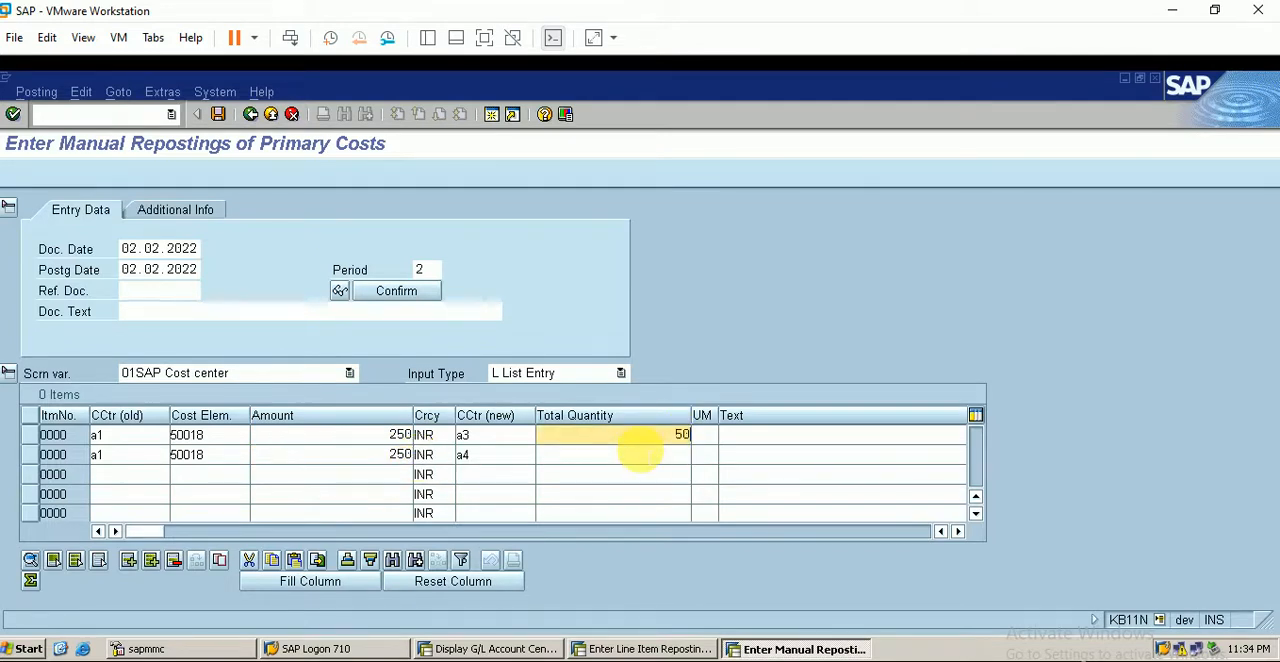
click(644, 455)
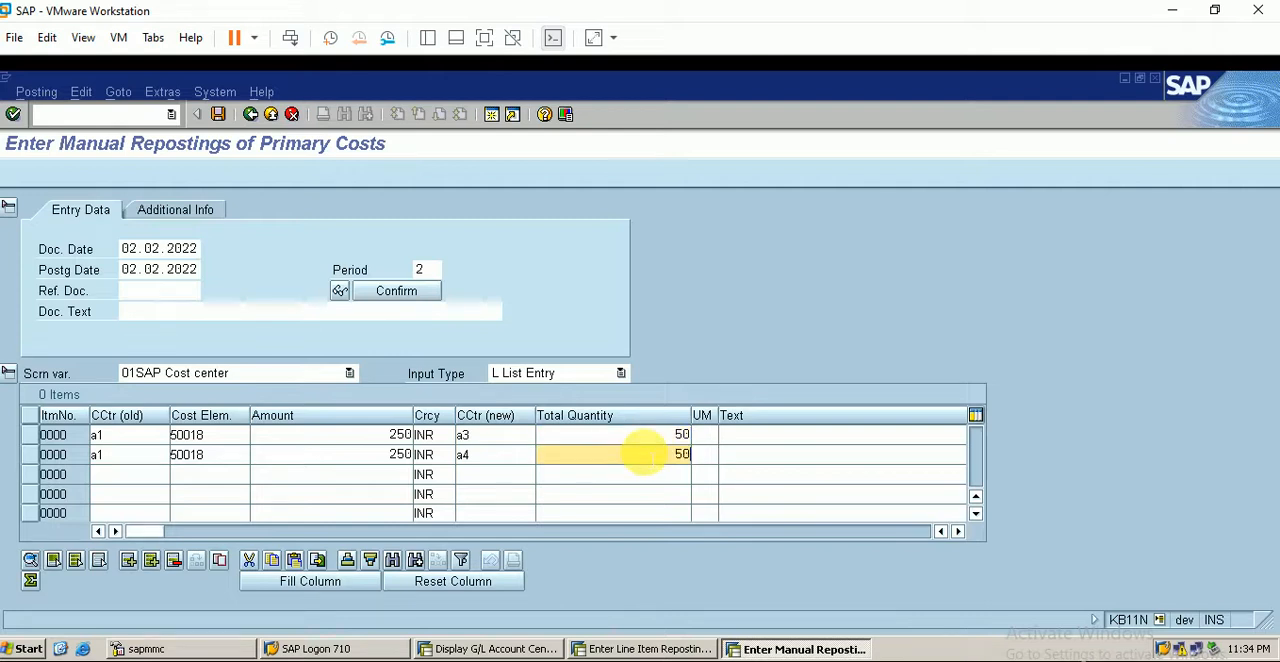
- Choose Percentage (%) as the unit of measure for both lines and post the reposting document
click(706, 437)
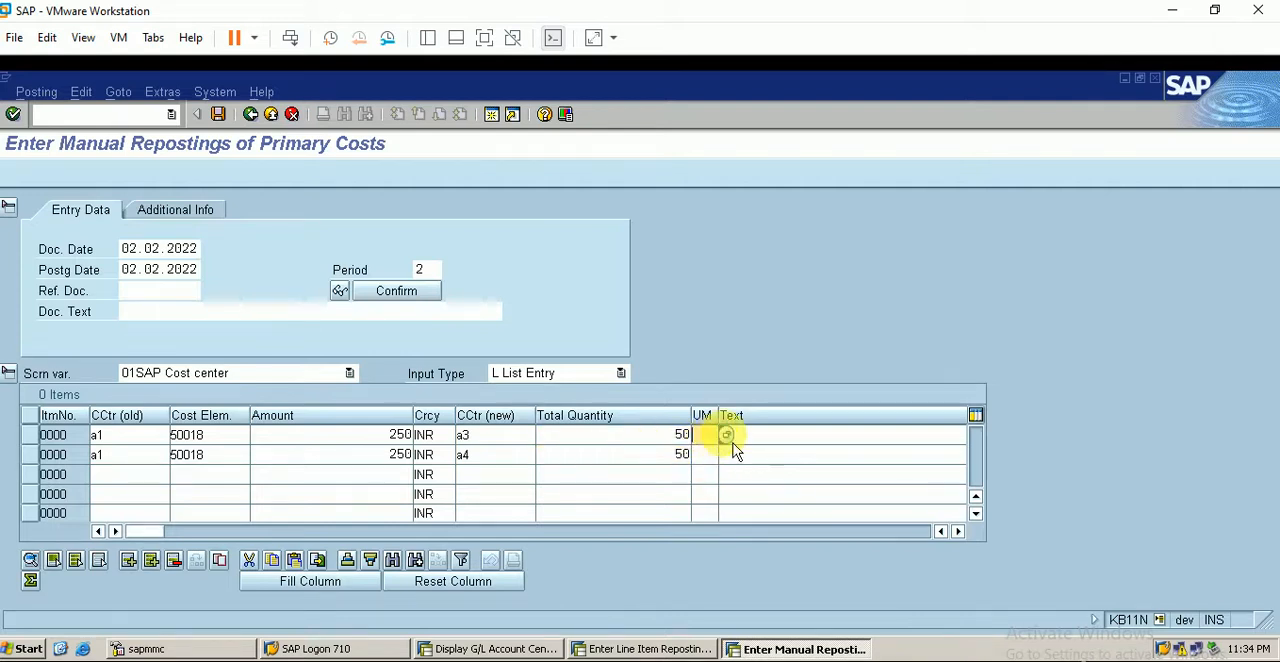
click(725, 437)
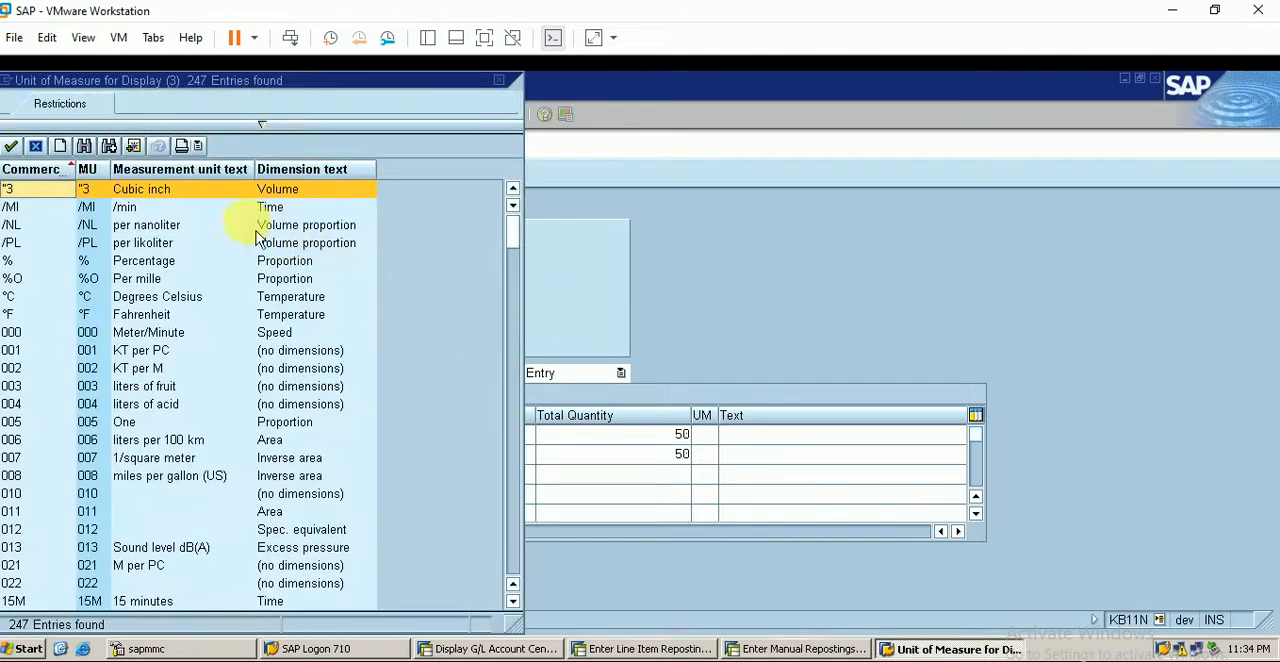
double_click(142, 262)
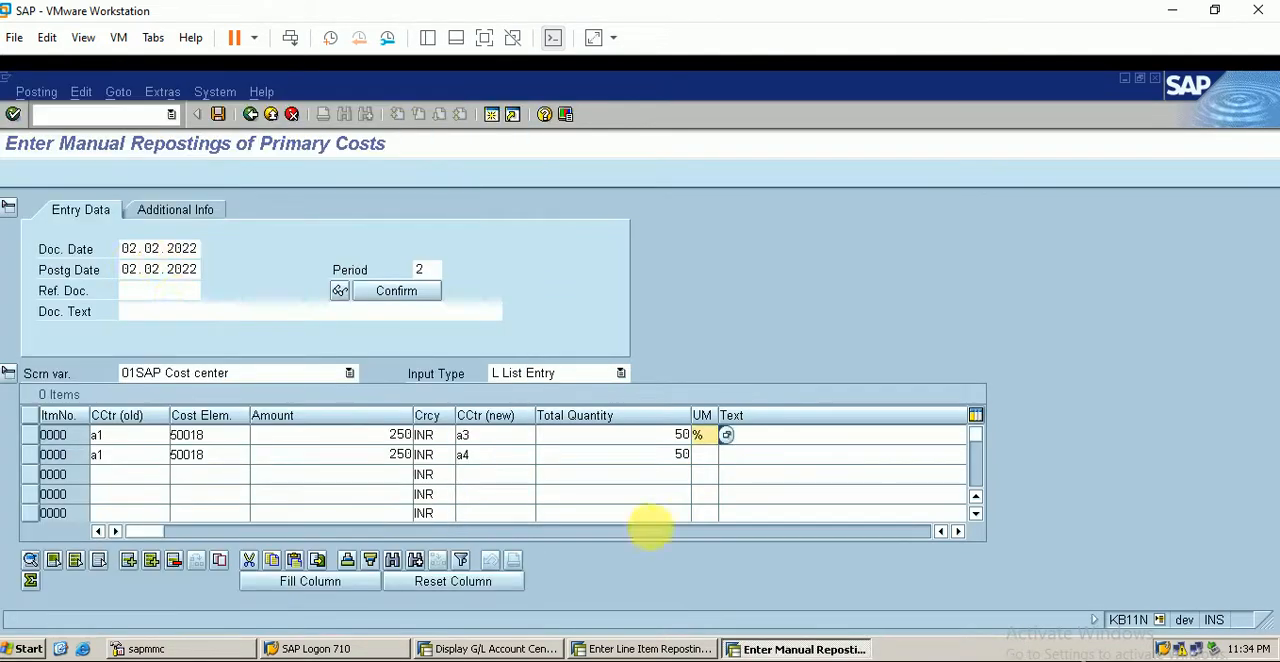
click(700, 453)
click(727, 454)
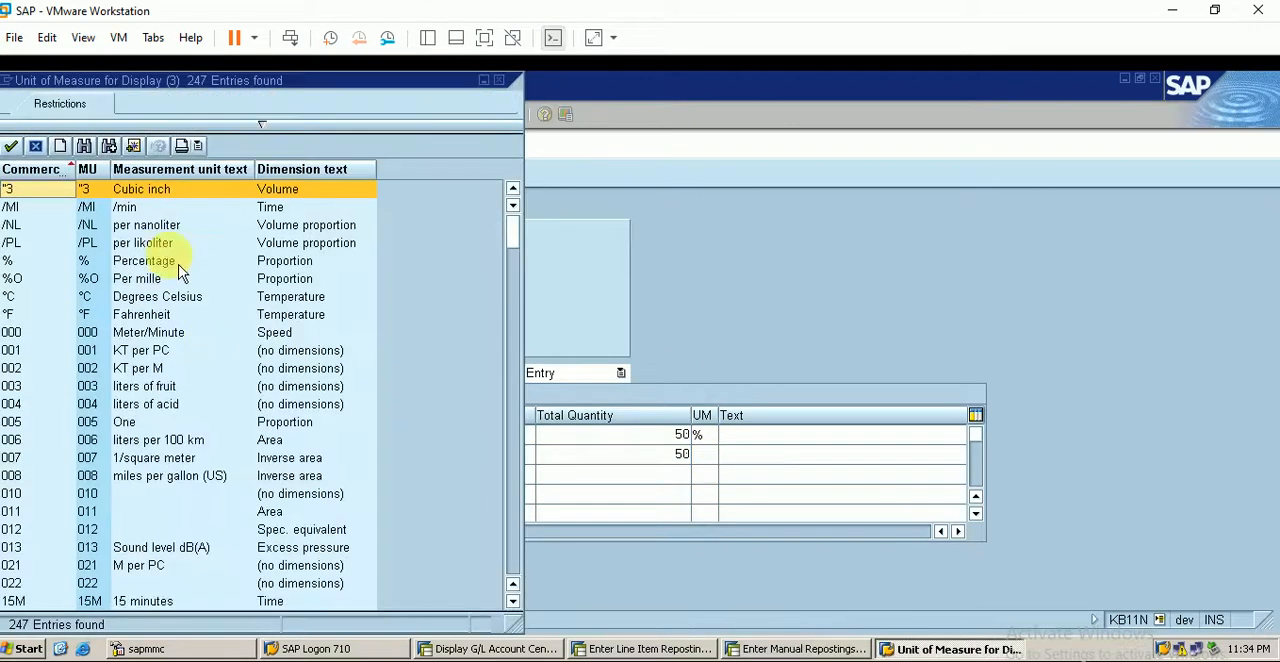
double_click(155, 264)
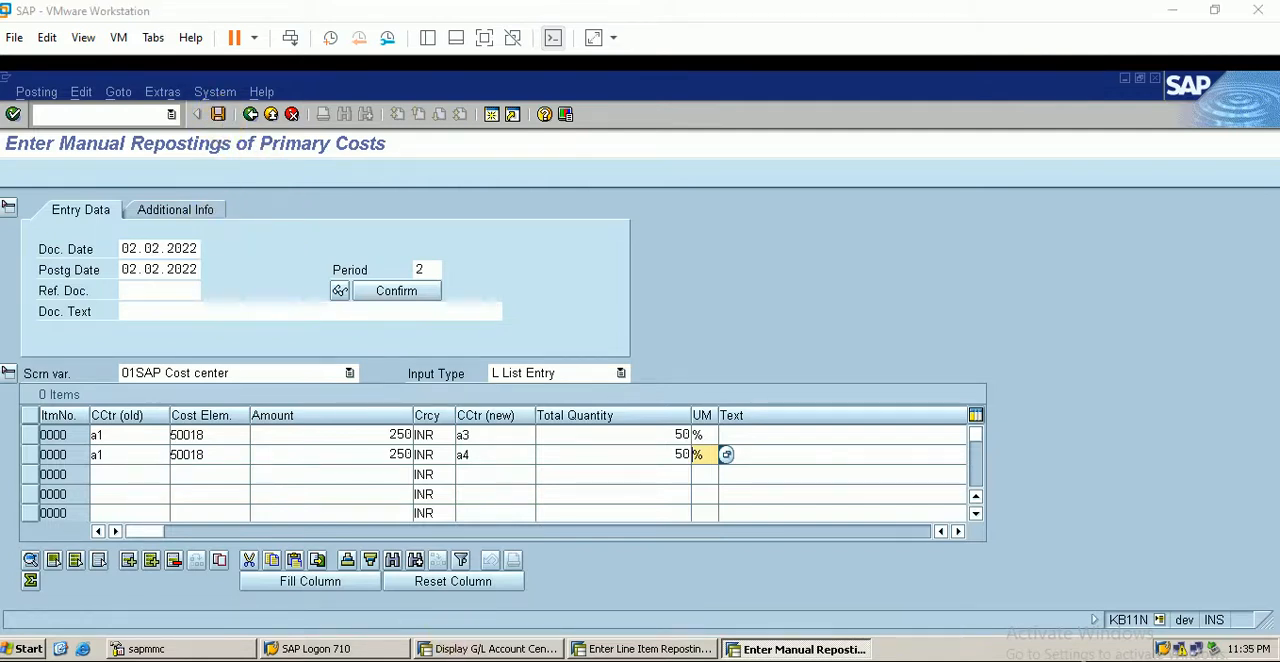
click(220, 117)
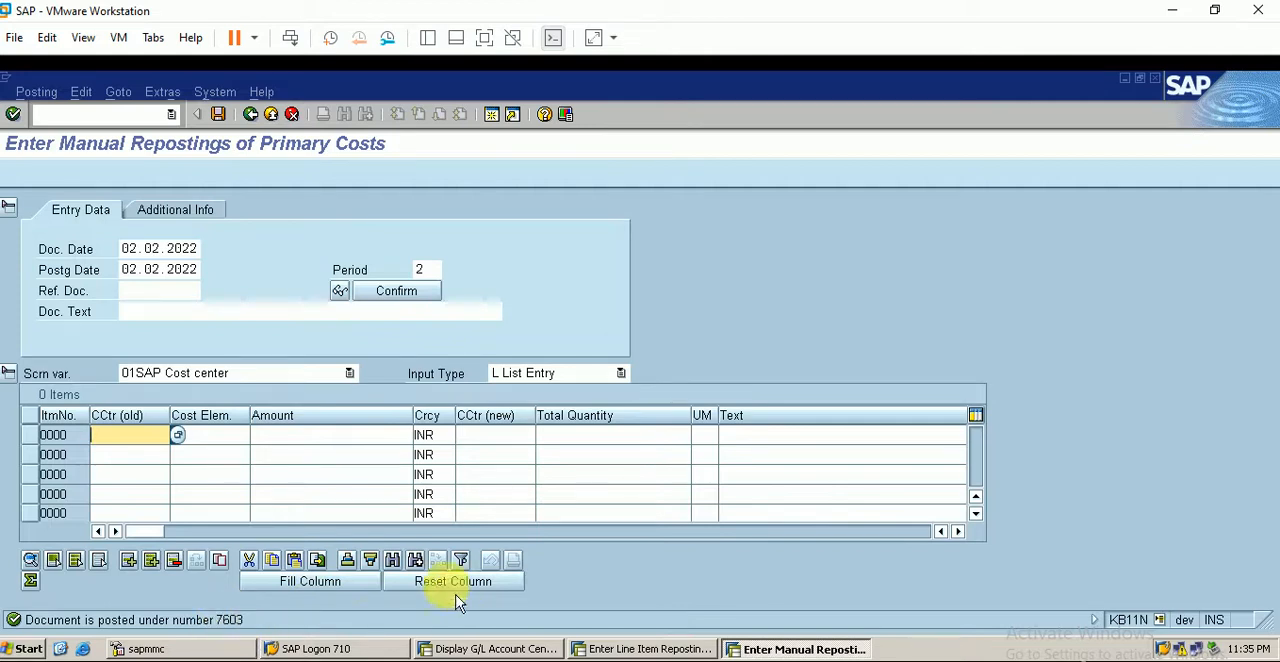
- In a new session, start transaction KSB1 and display the actual cost line items for cost center A3
click(493, 115)
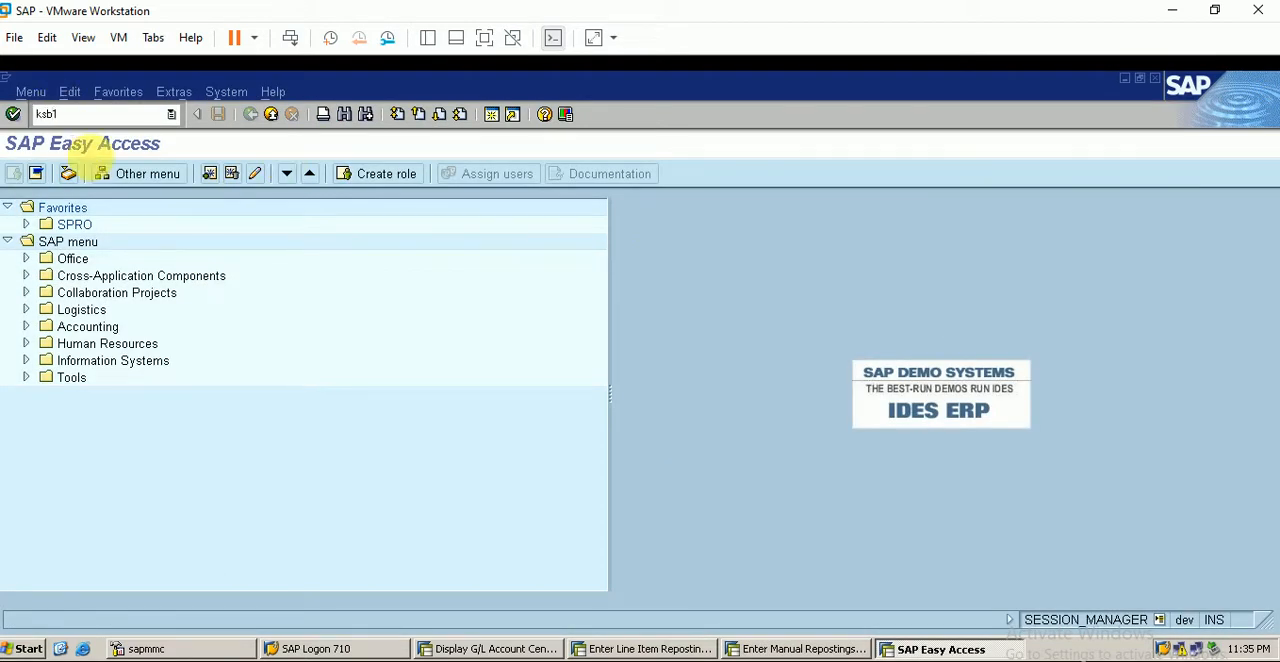
key(Return)
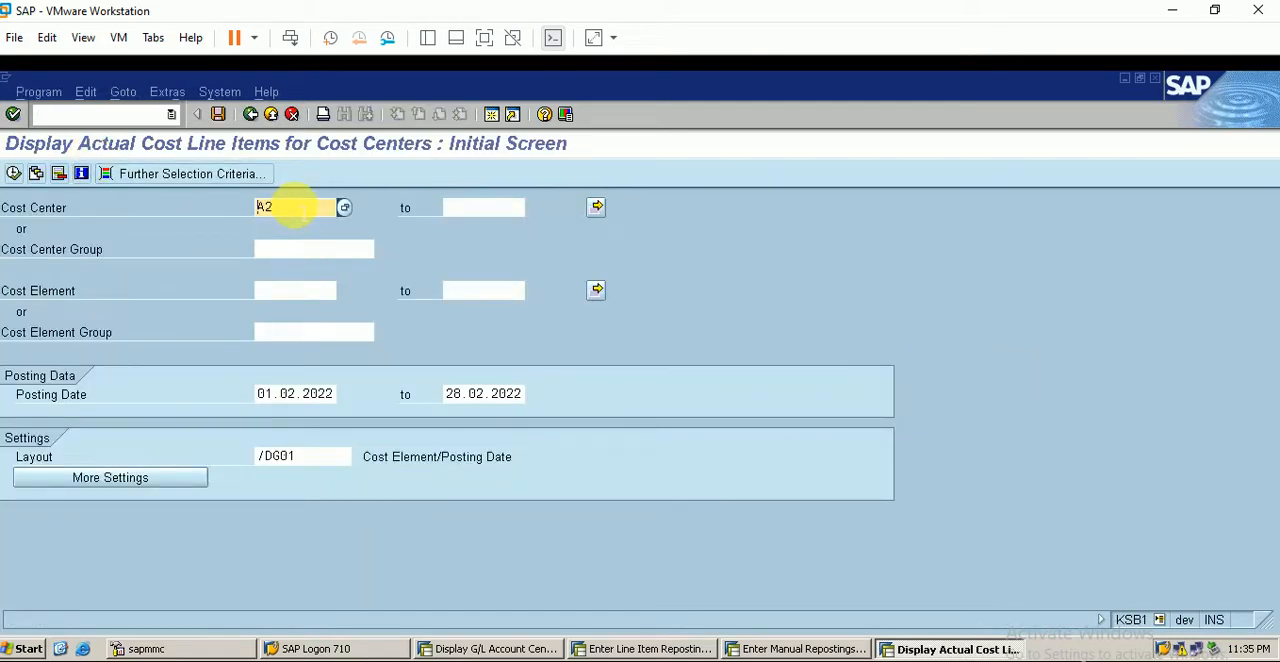
text(A2)
key(BackSpace)
text(4)
key(BackSpace)
text(3)
click(13, 173)
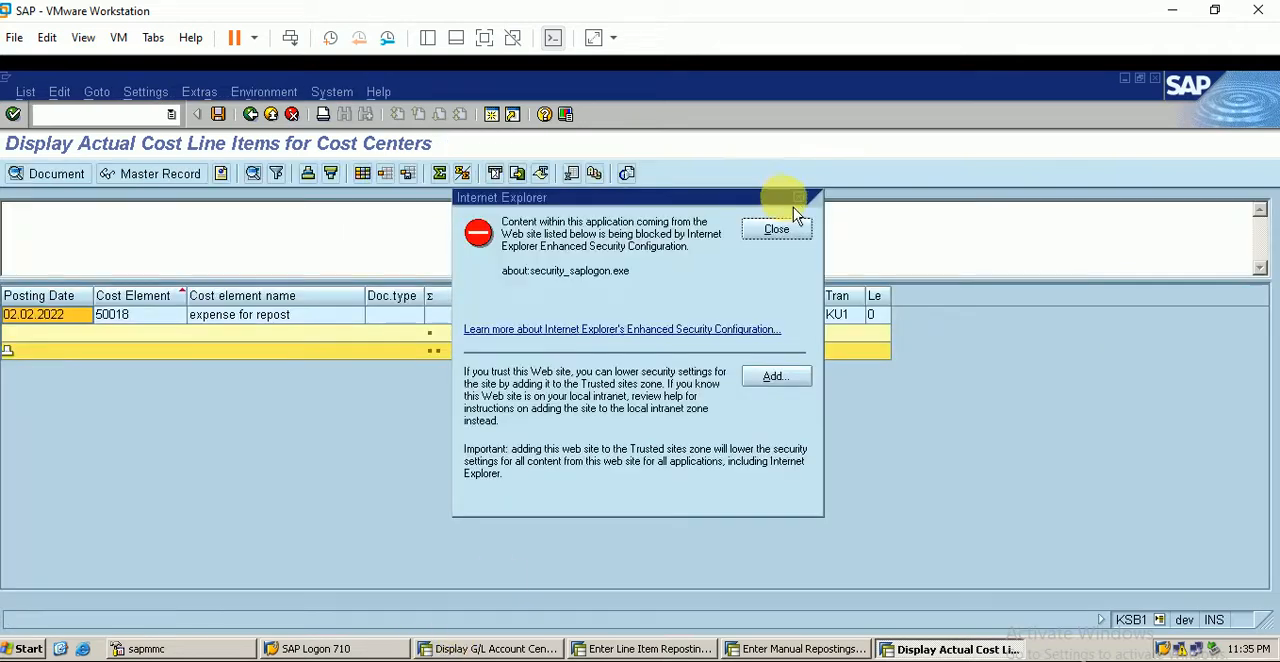
click(748, 230)
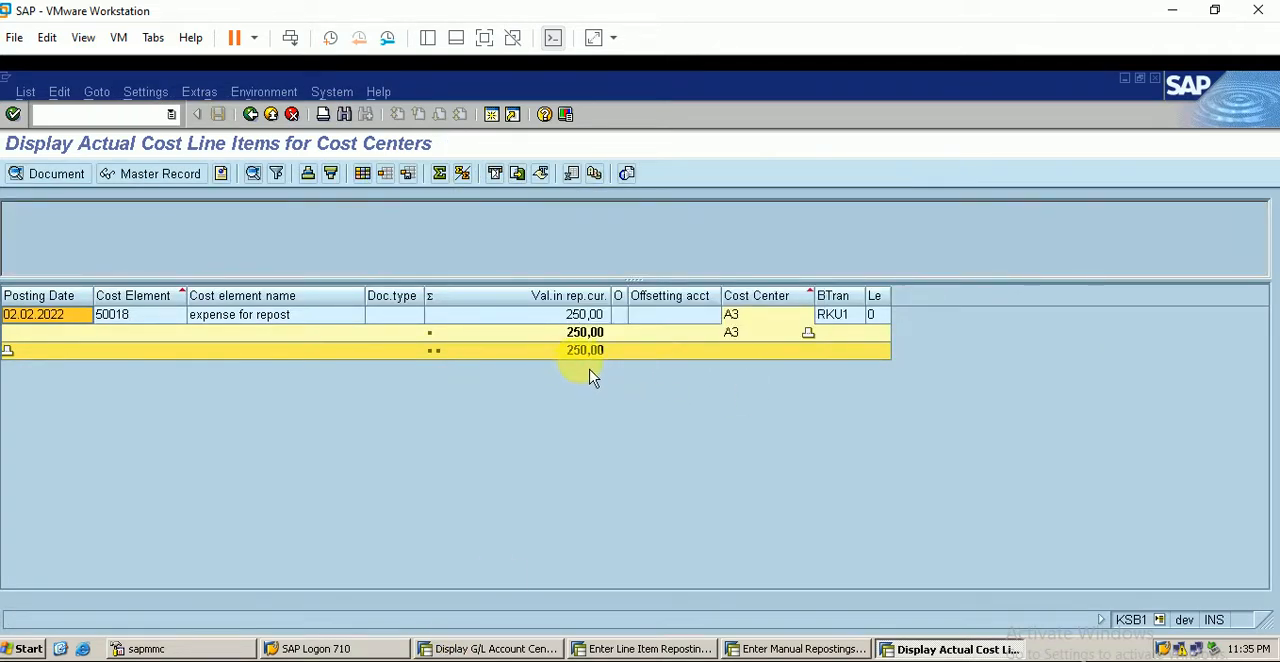
- Return to the KSB1 selection and display the actual line items for cost center A4
click(252, 114)
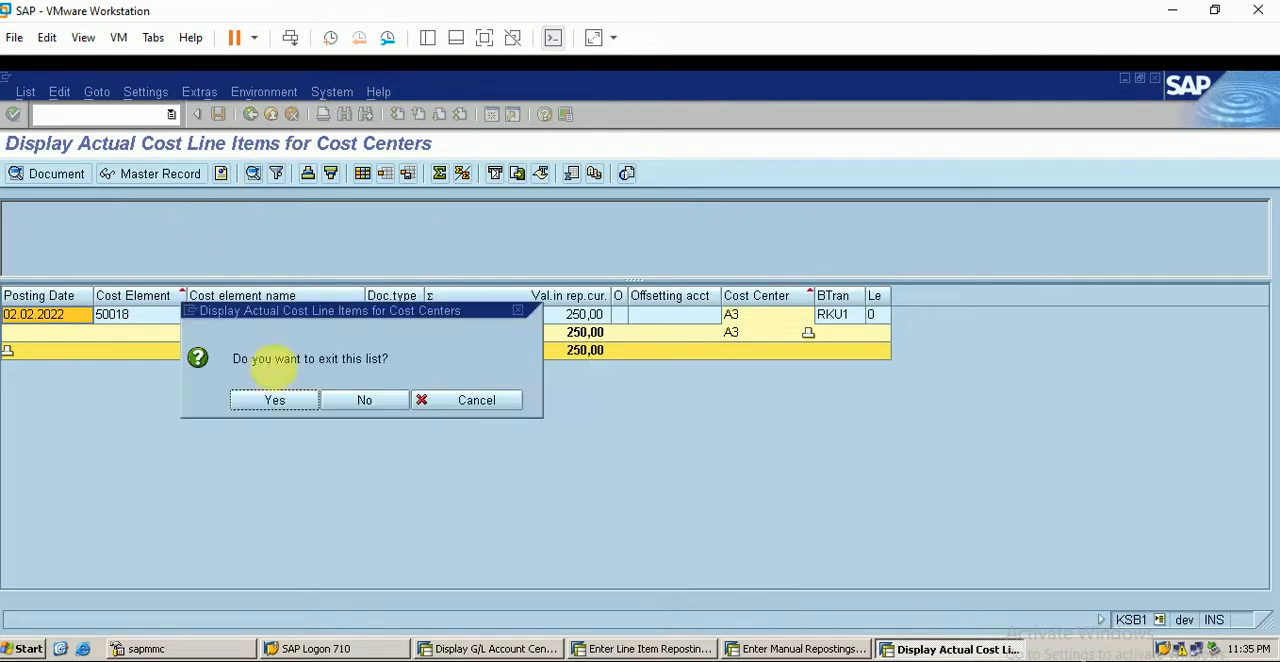
click(280, 400)
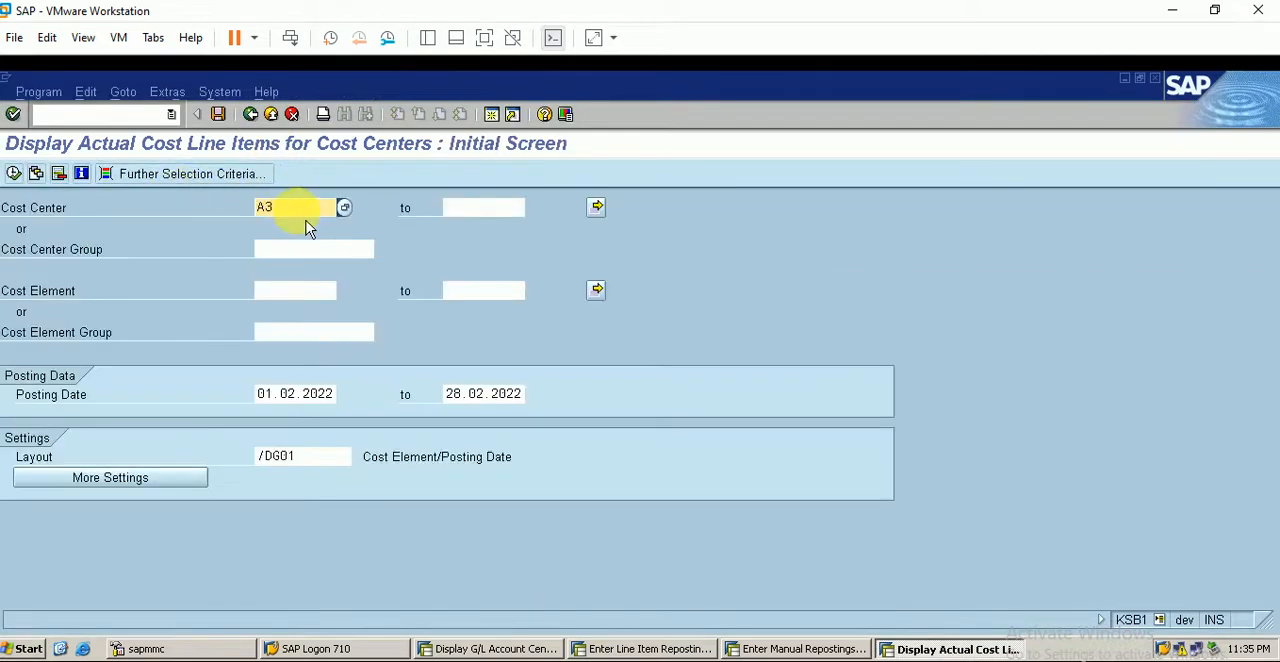
key(BackSpace)
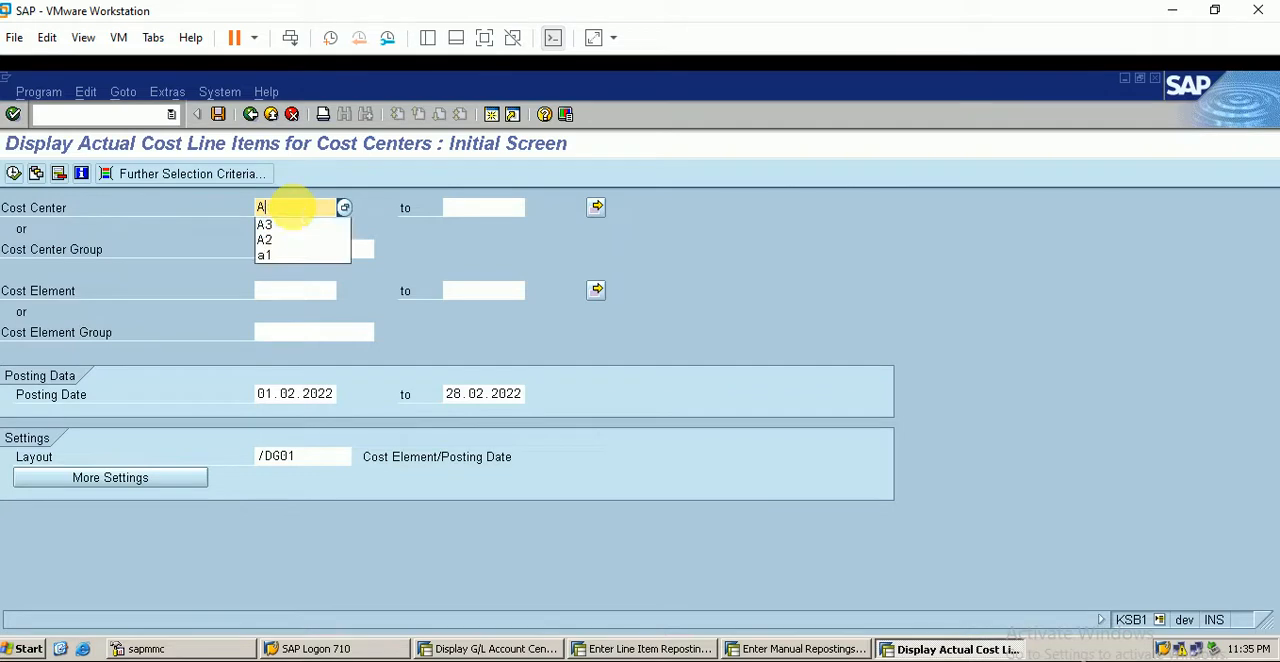
text(4)
click(14, 175)
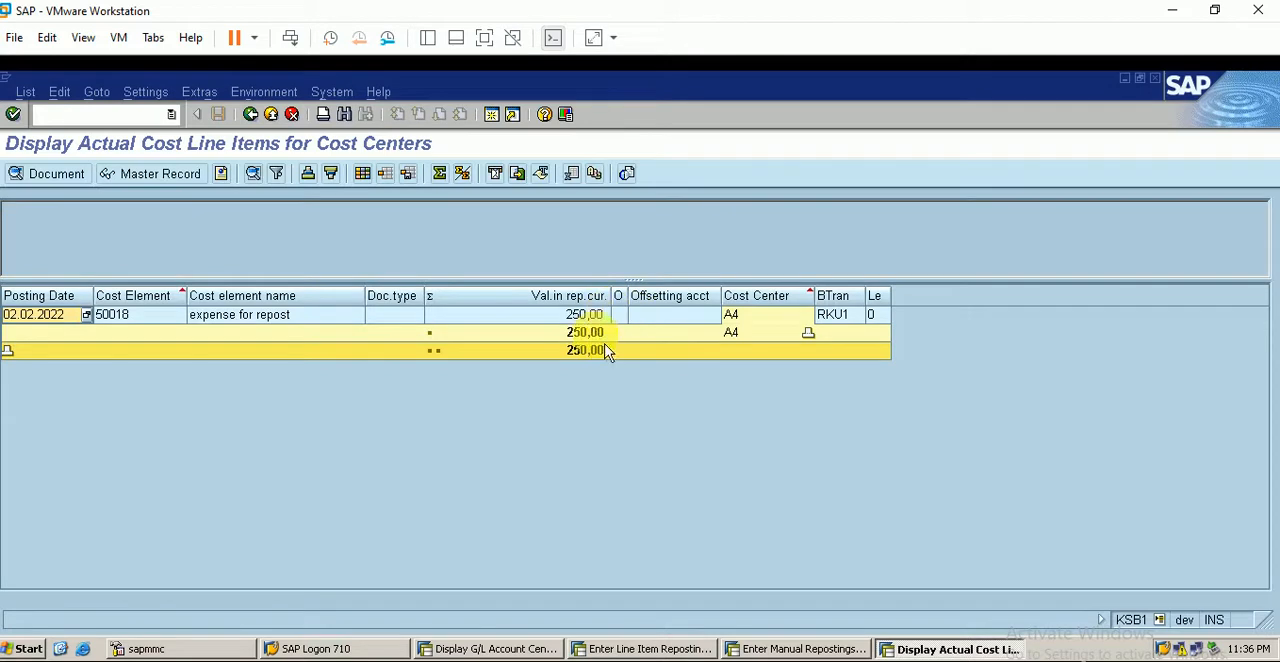
click(589, 355)
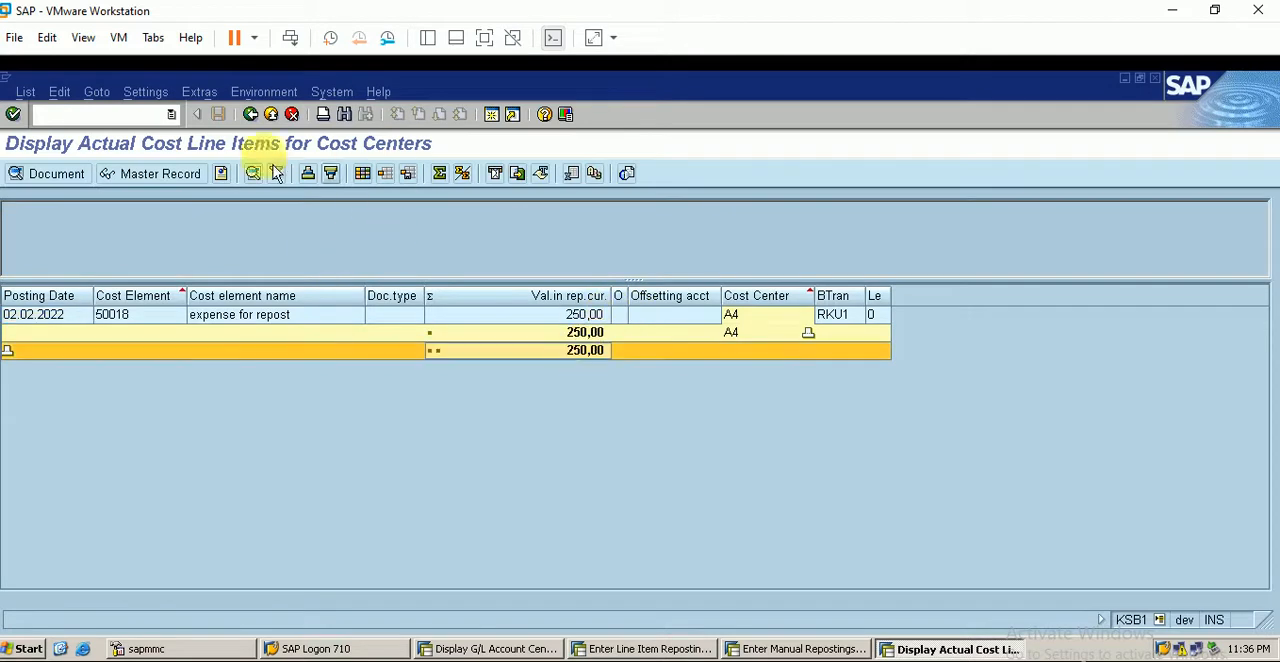
- Exit the A4 list and display the actual line items for cost center A1
click(250, 114)
click(275, 400)
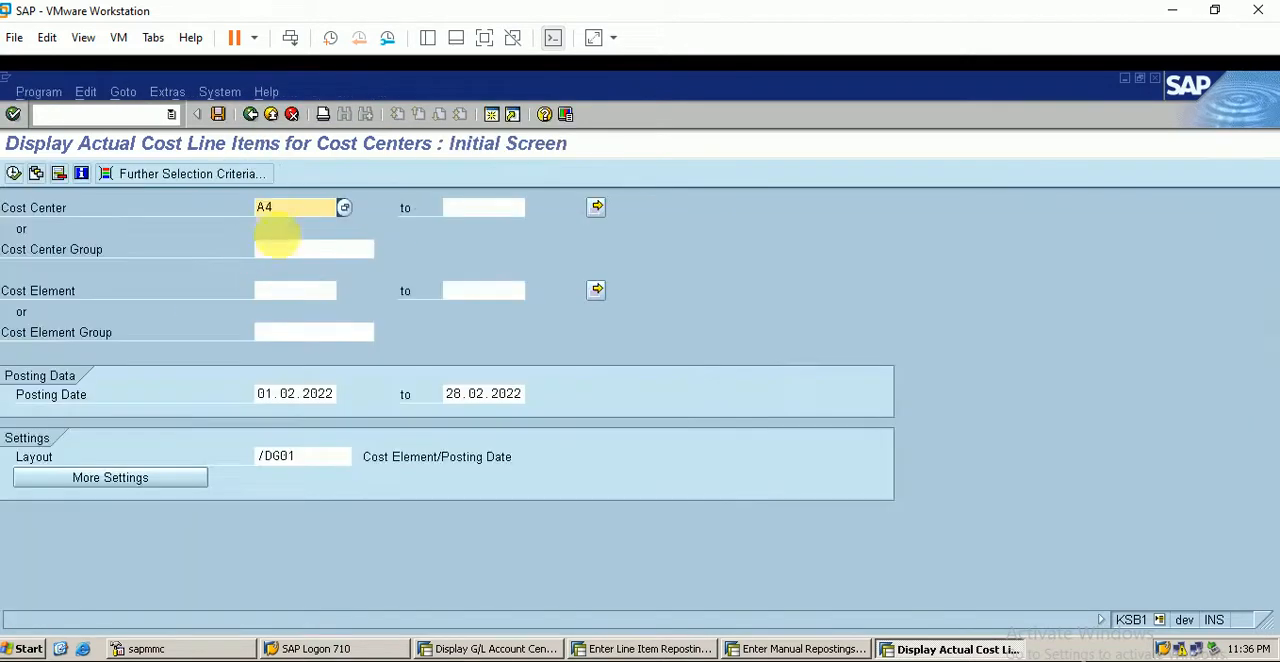
click(288, 208)
key(BackSpace)
text(1)
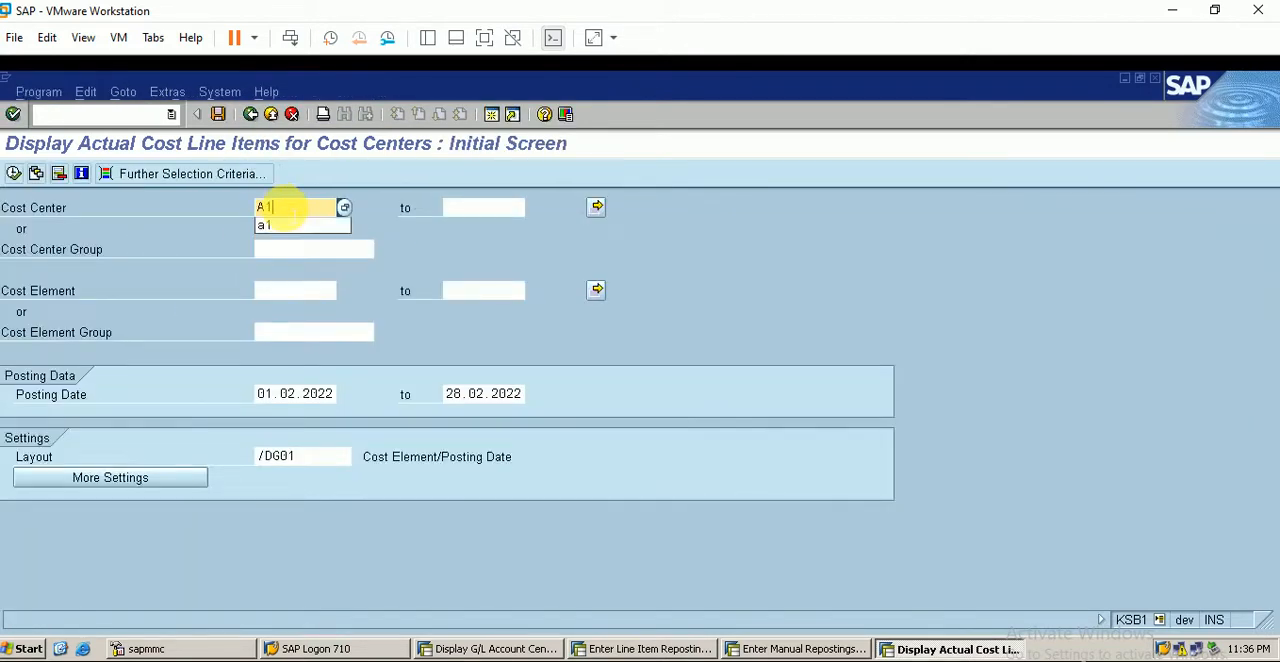
click(13, 173)
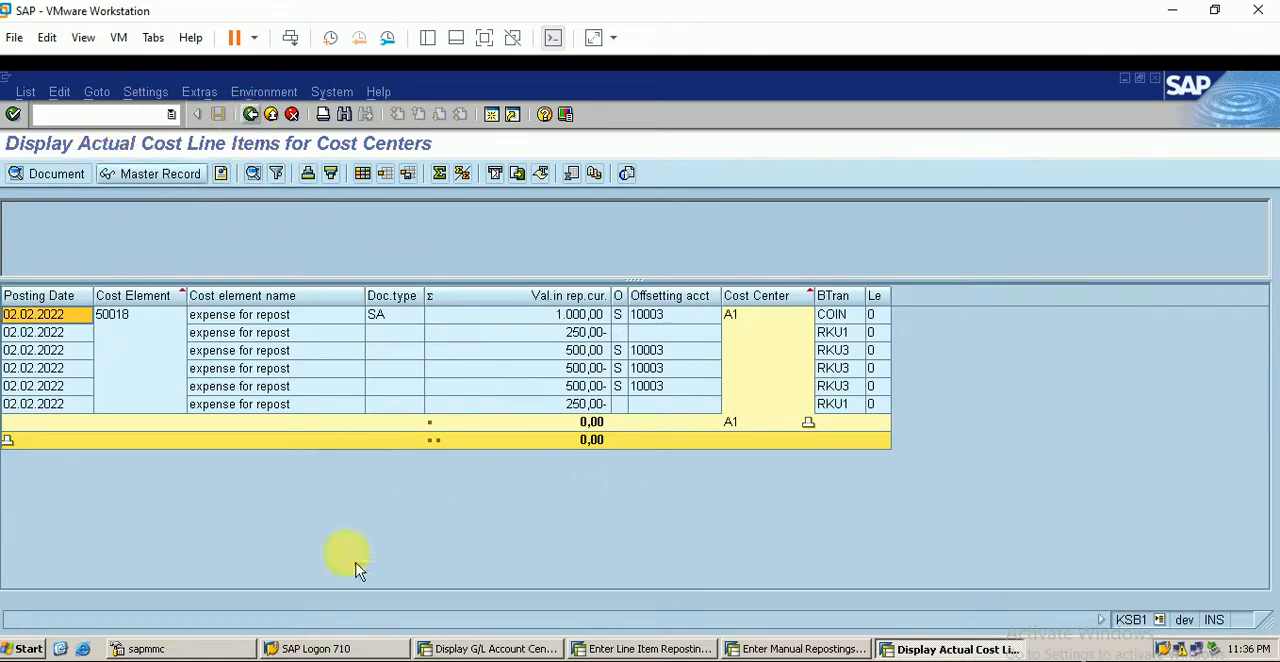
- Check the transaction code in the Excel notes, open KSB5 in SAP, and display CO document 7603 with its line items expanded
key(alt+Tab)
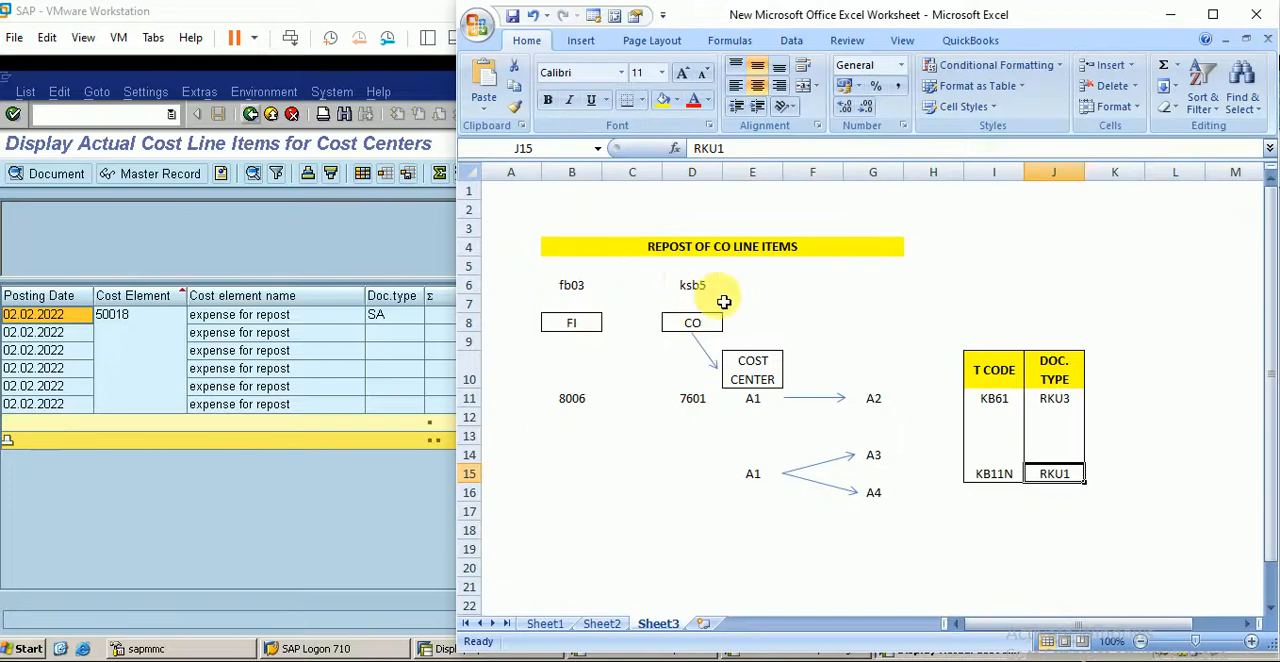
click(424, 260)
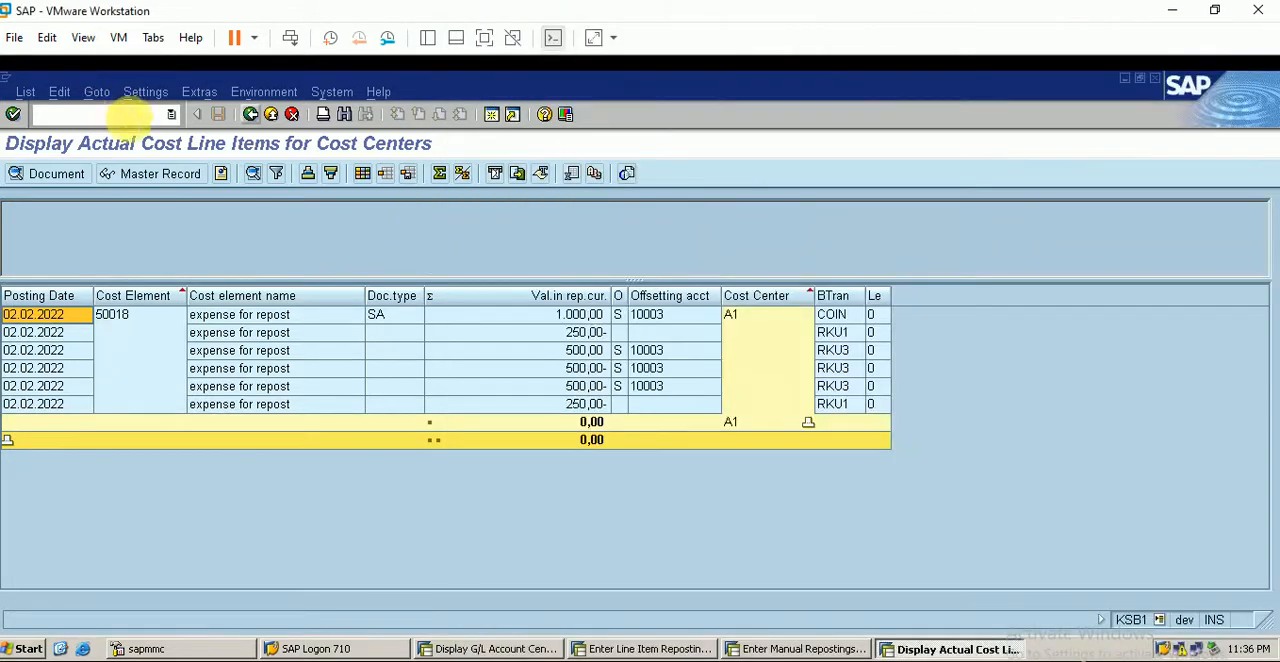
click(115, 115)
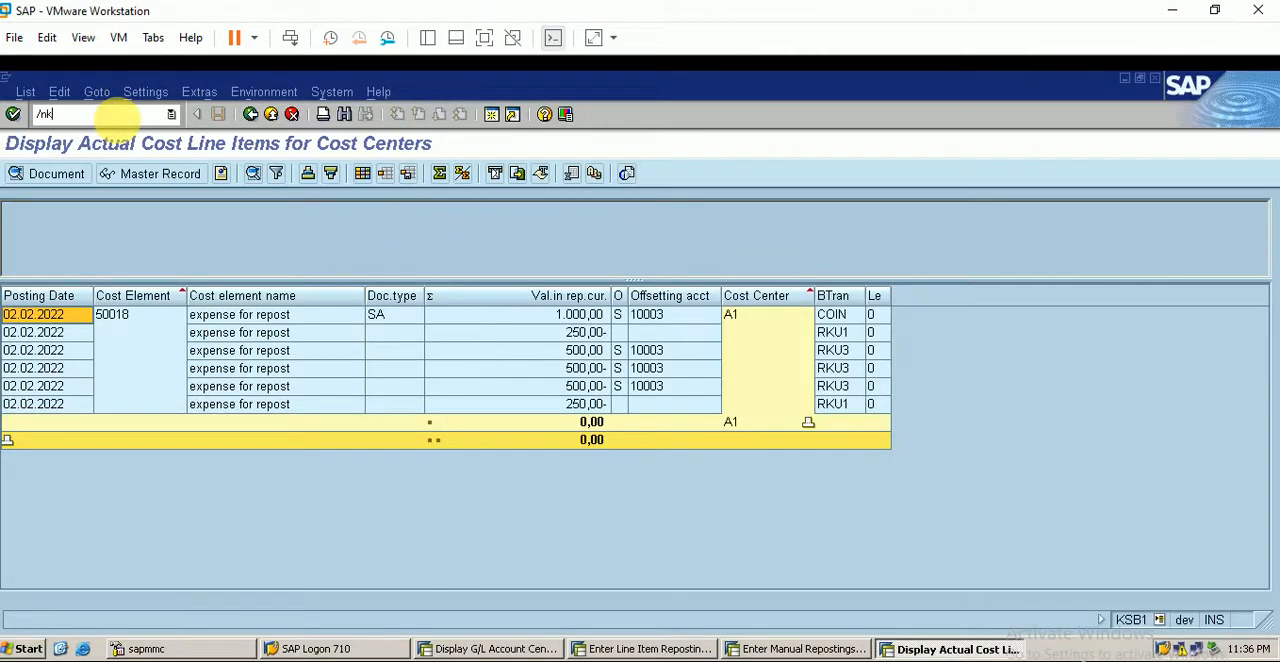
key(Return)
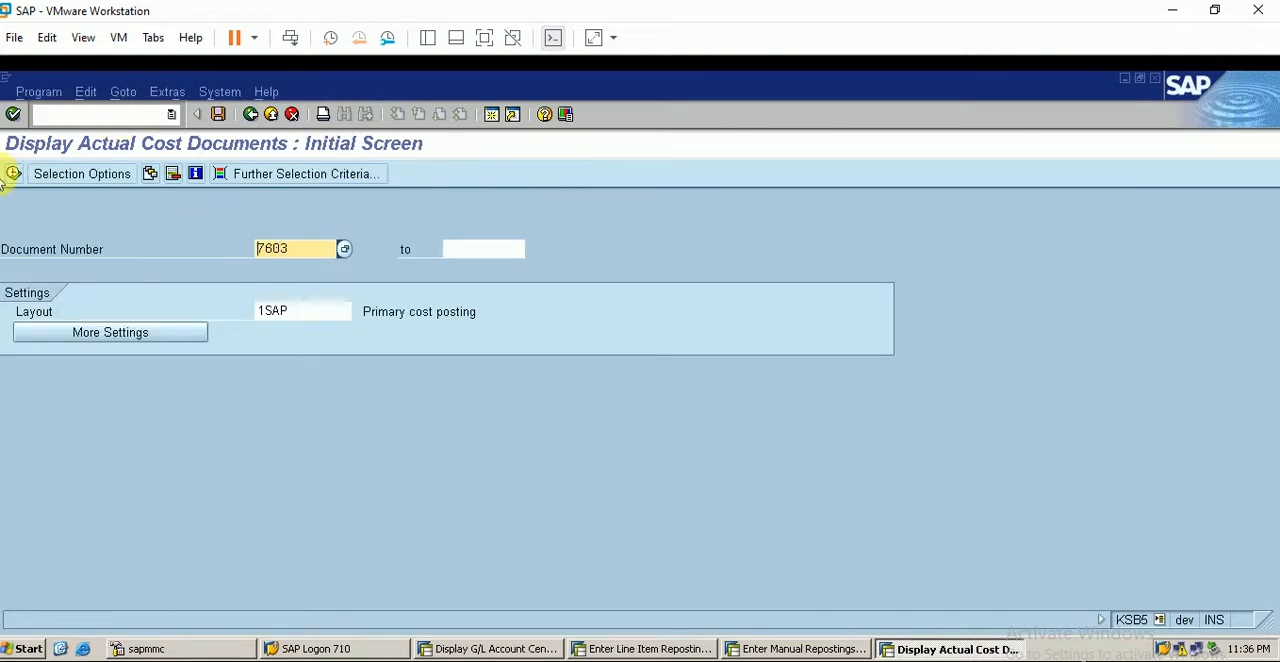
click(15, 175)
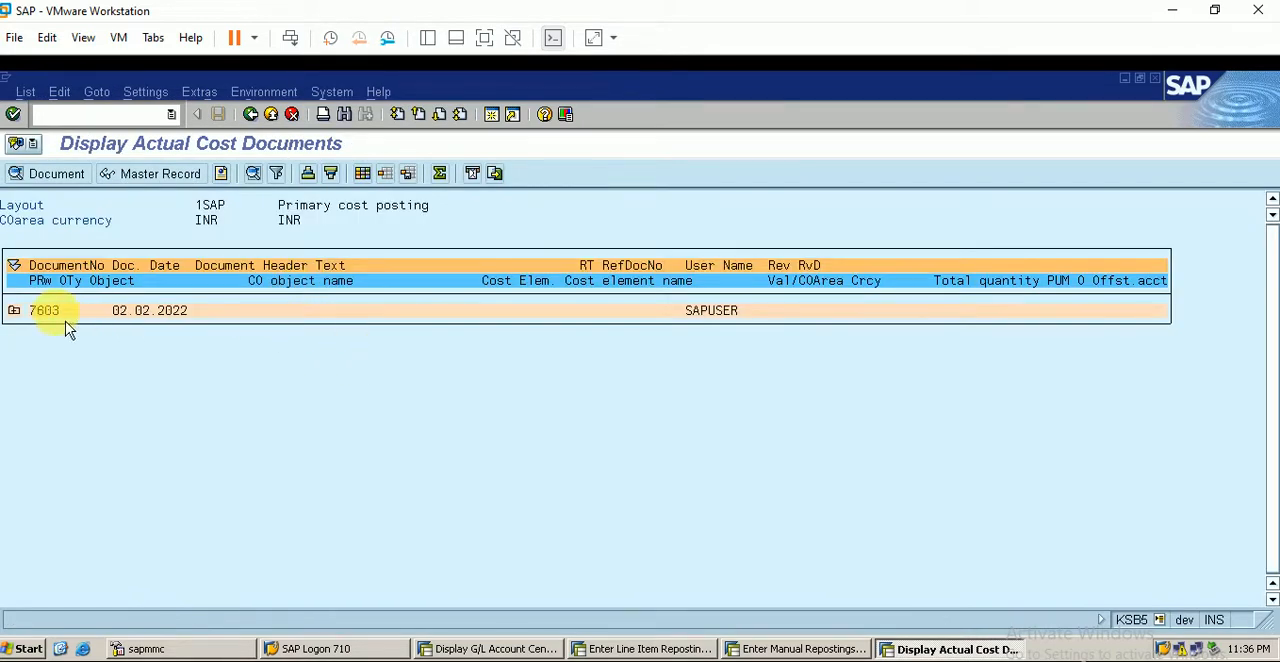
click(16, 313)
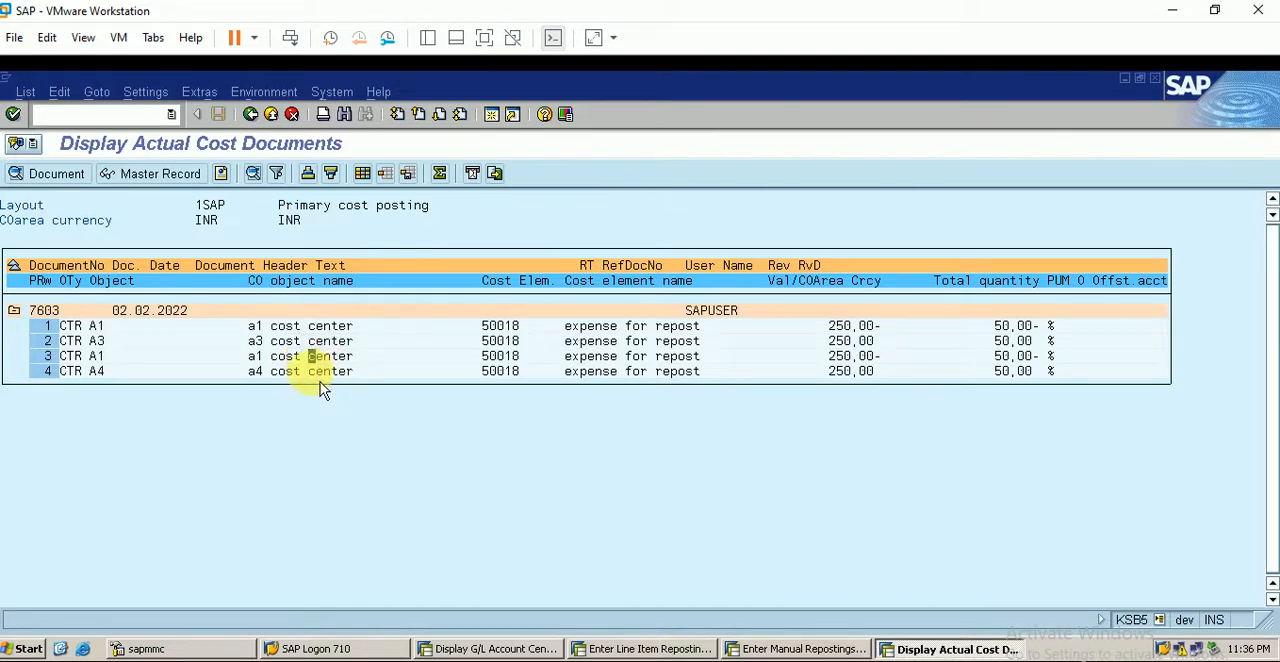
click(317, 378)
- Switch to the Excel worksheet and record document number 7602 in cell F12, under the A1 to A2 arrow
key(alt+Tab)
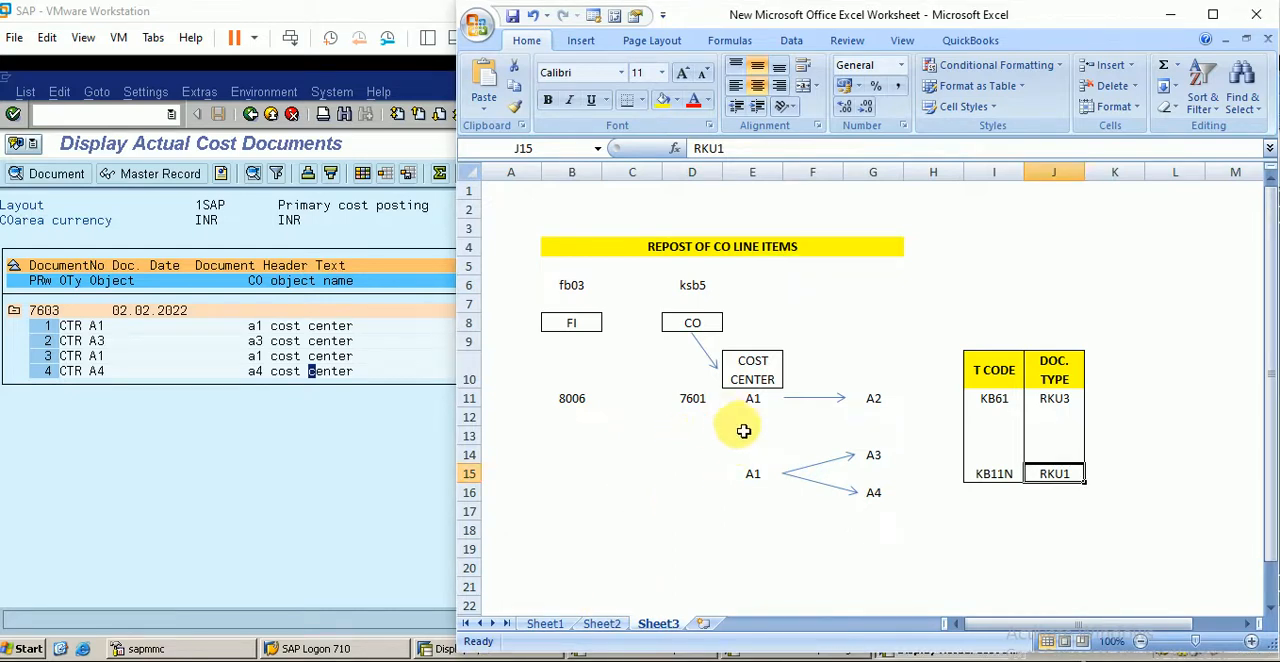
click(700, 404)
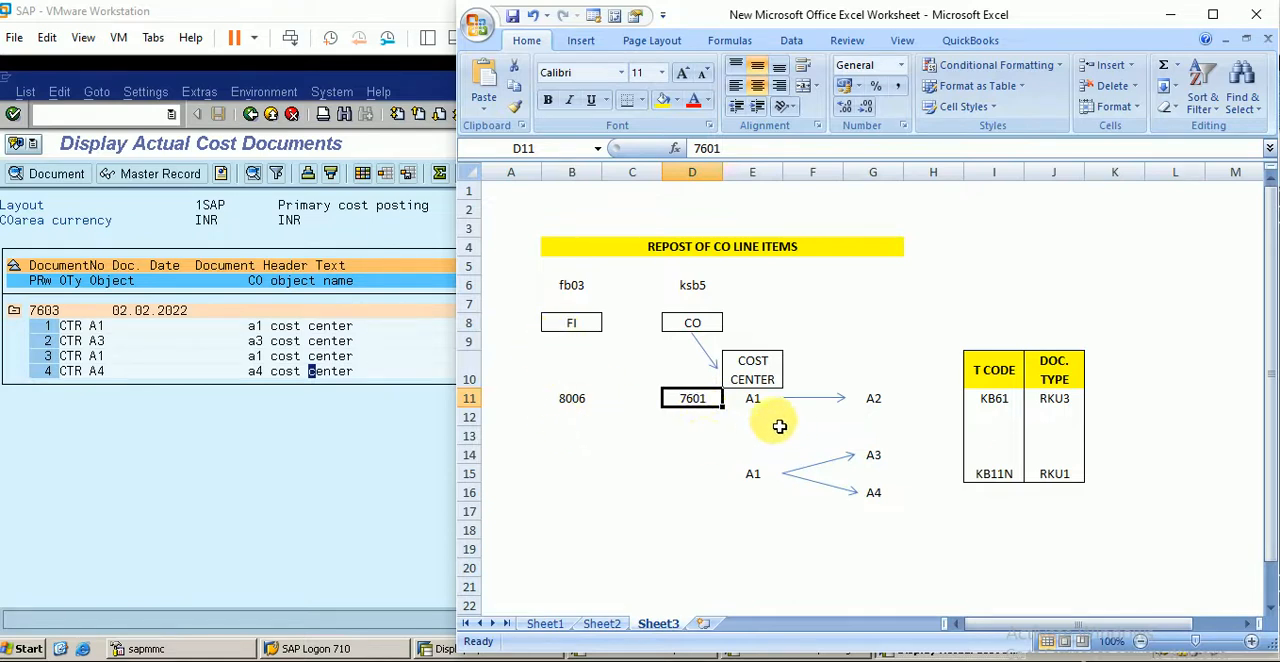
click(755, 405)
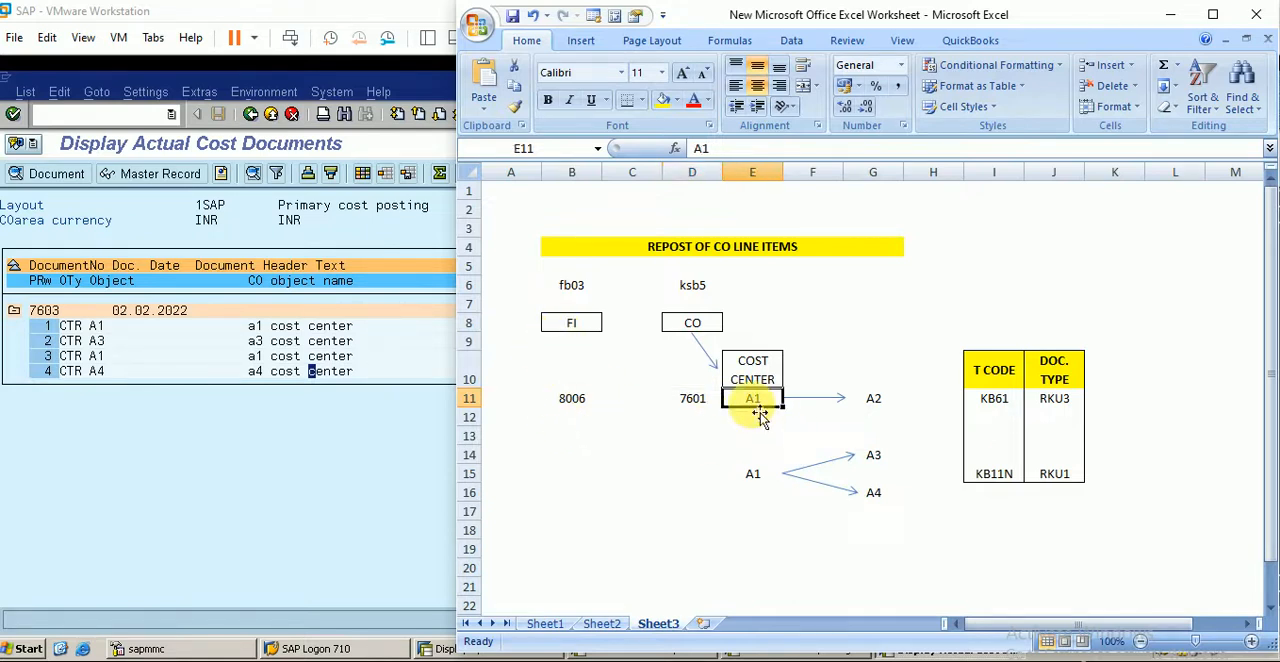
click(870, 417)
click(873, 399)
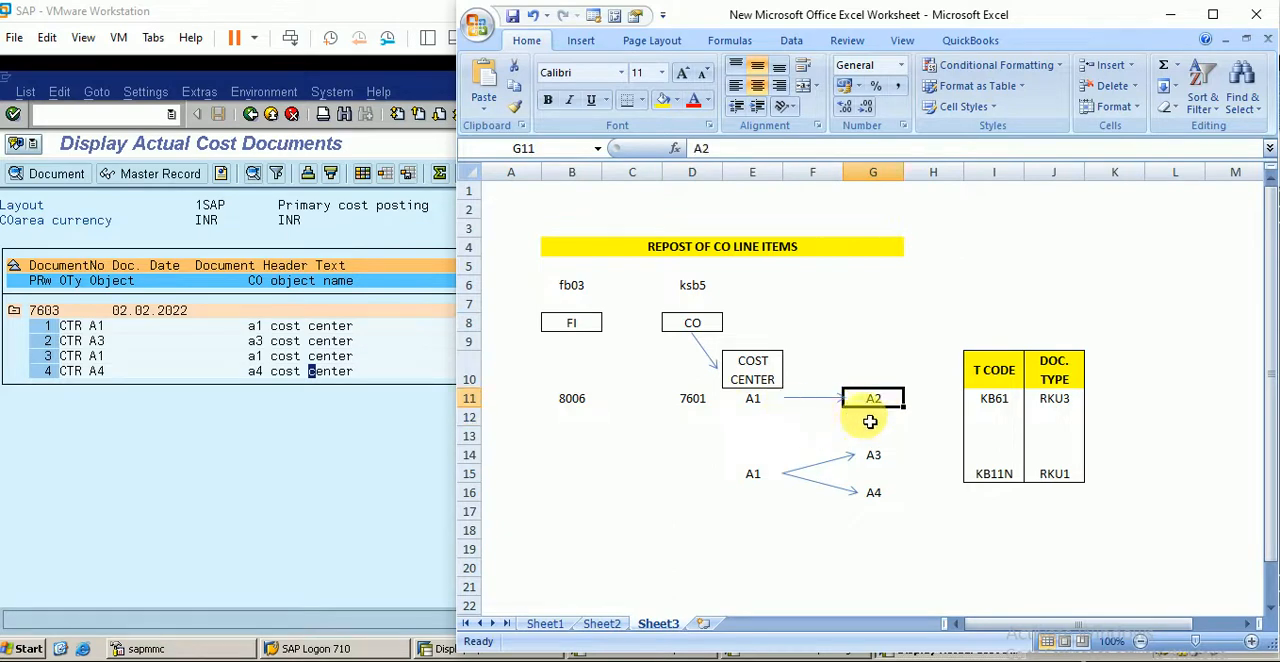
click(814, 424)
text(7602)
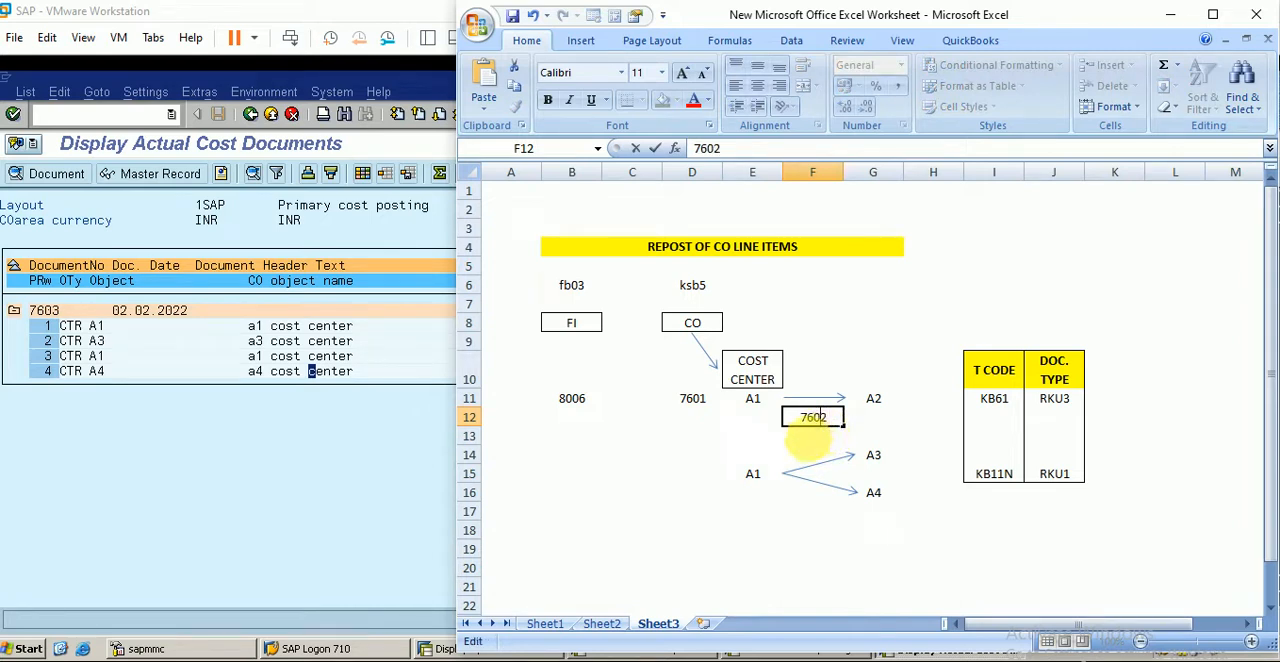
key(Return)
- Record document number 7603 in cell F17, under the arrows from A1 to A3 and A4
click(572, 436)
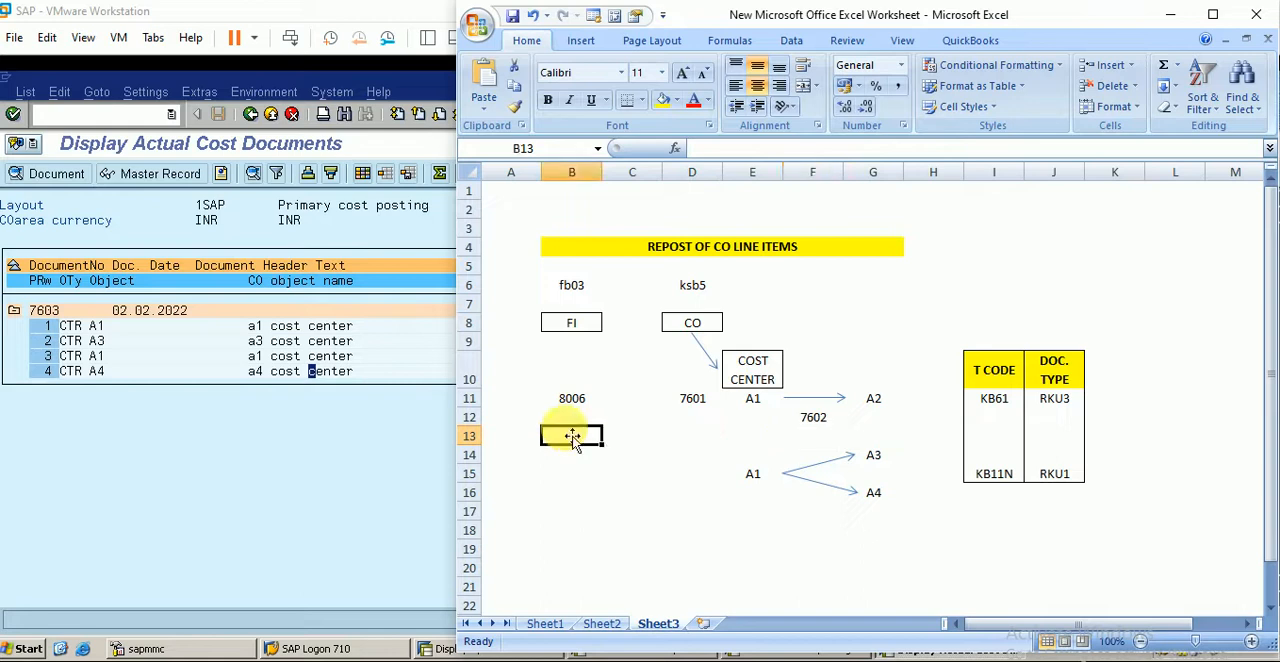
click(576, 423)
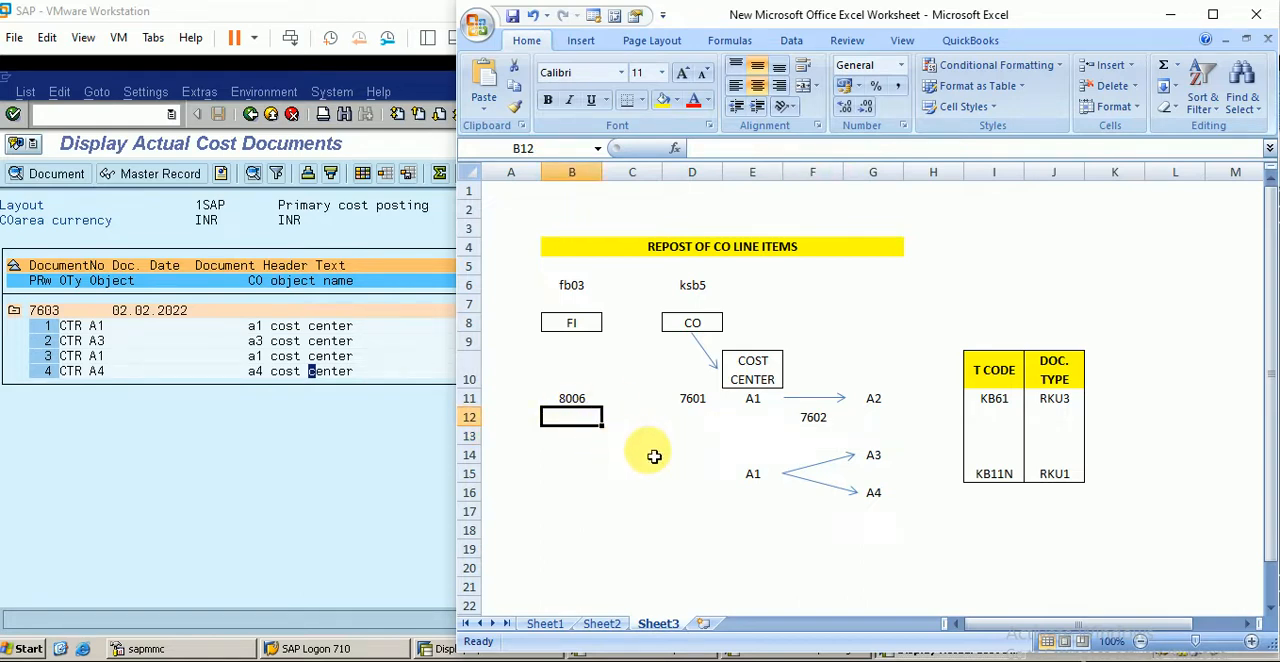
click(755, 476)
click(873, 456)
click(874, 494)
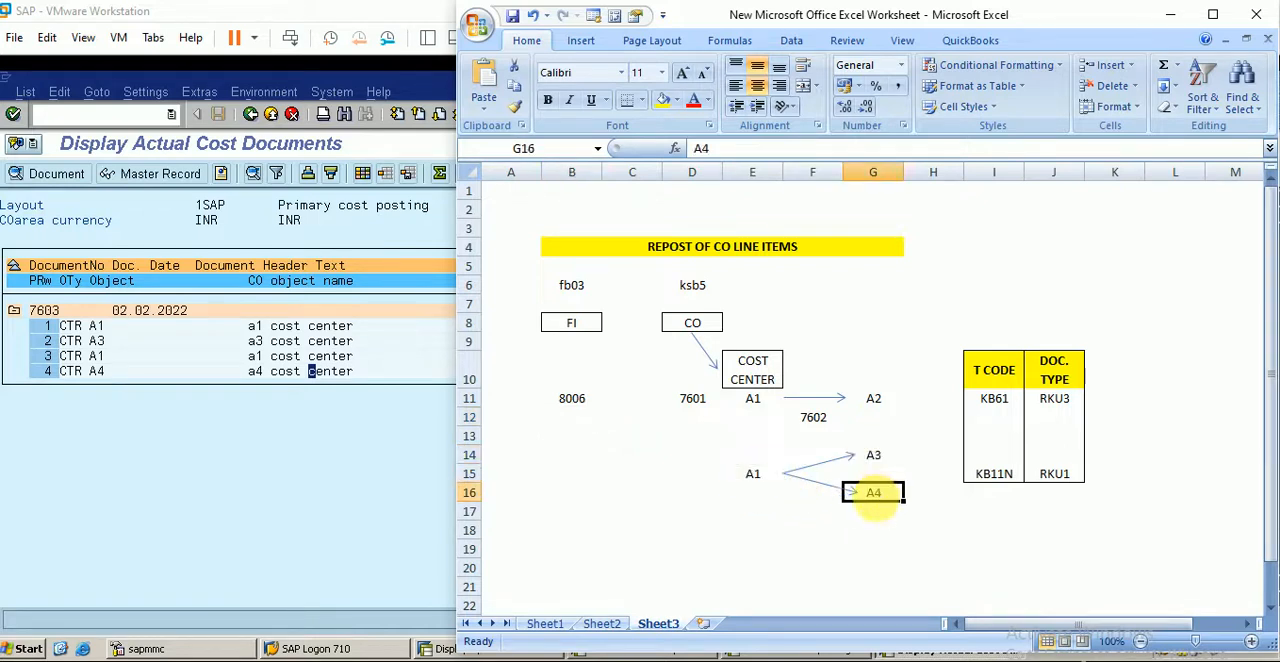
click(818, 514)
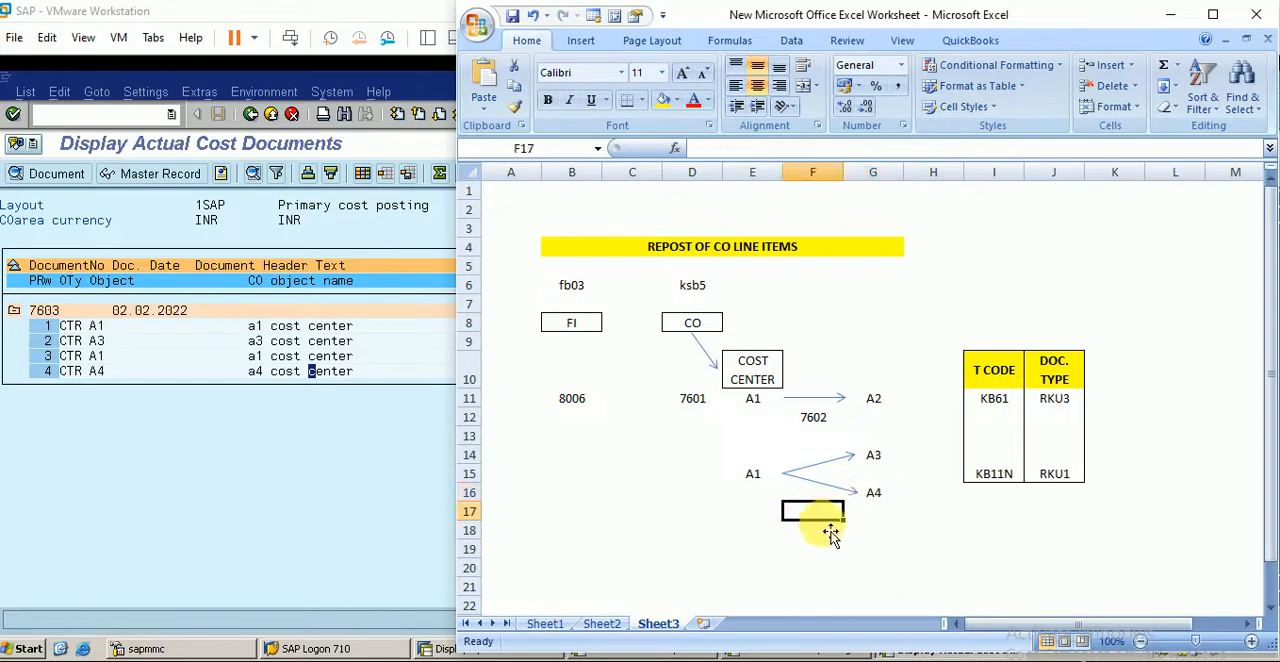
text(7603)
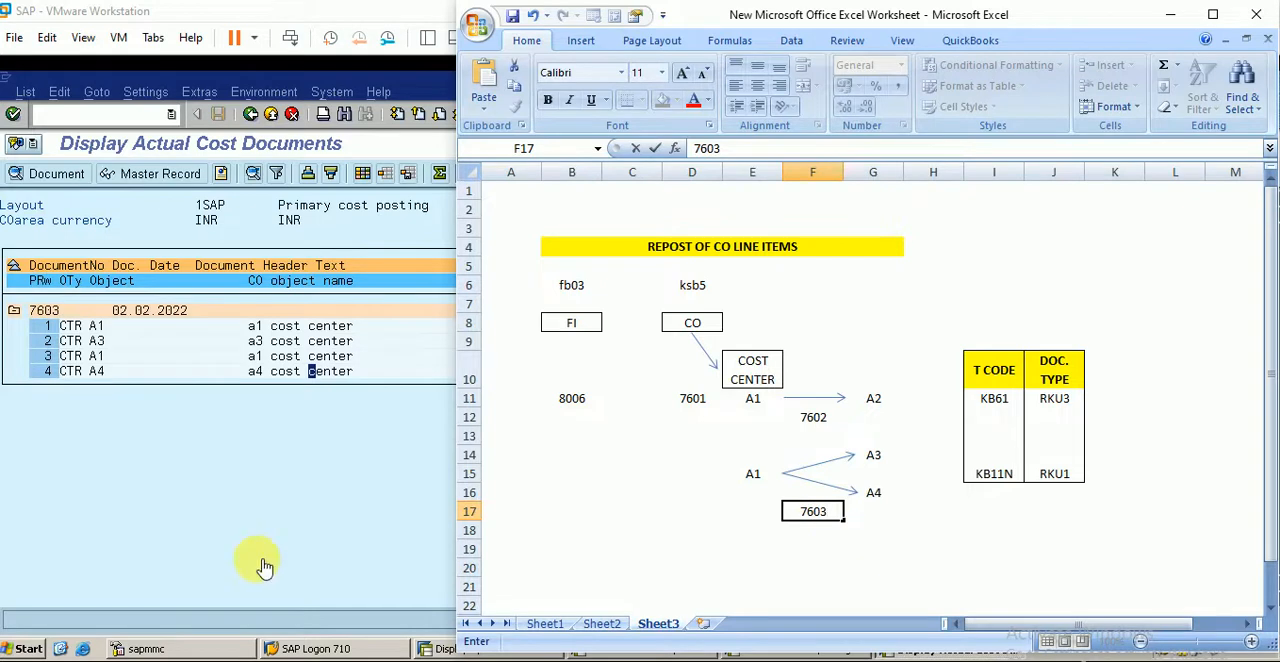
key(Return)
click(823, 518)
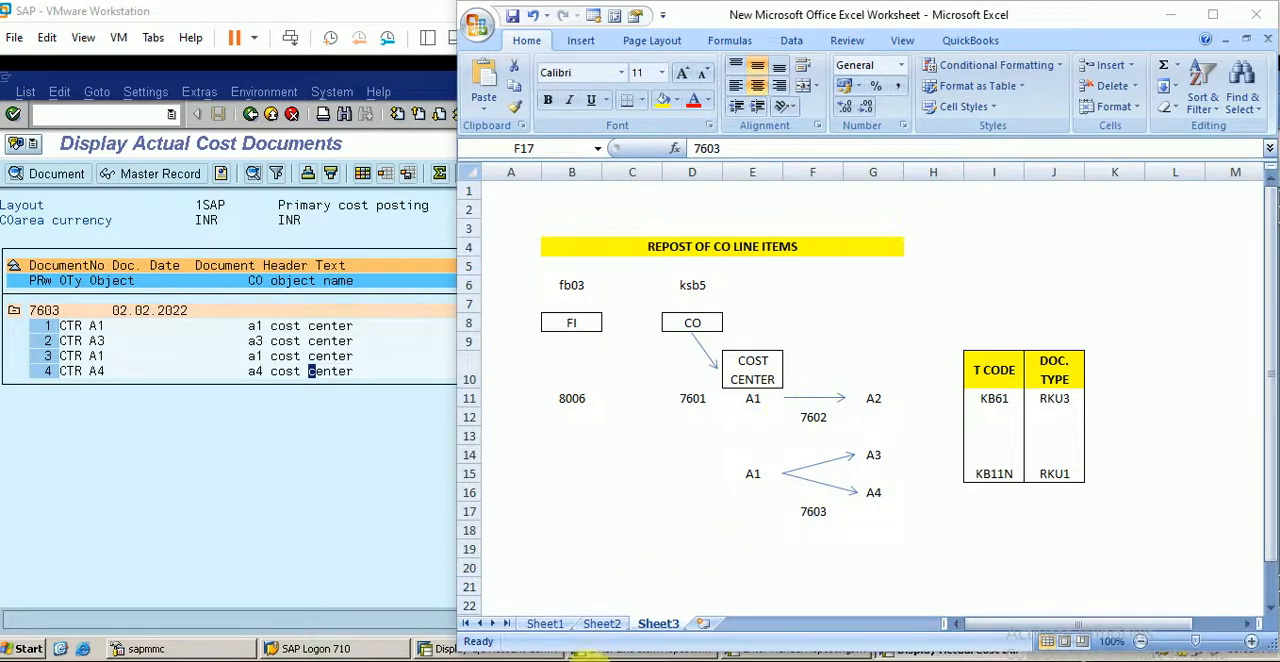
click(665, 553)
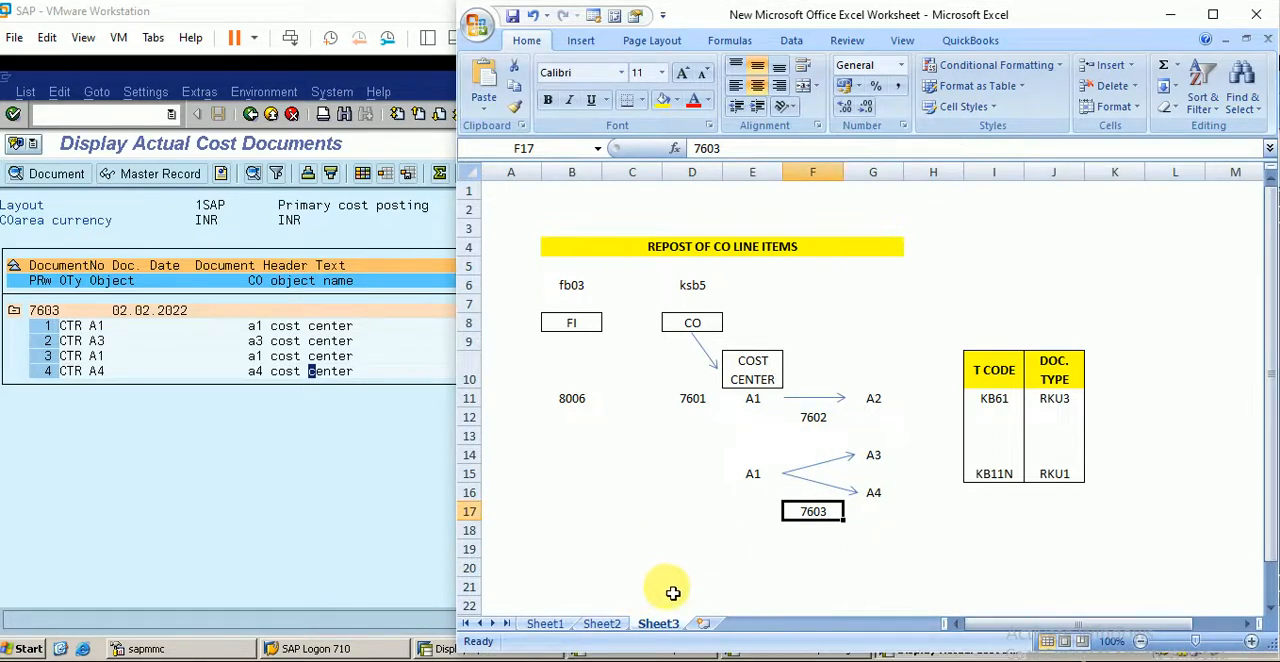